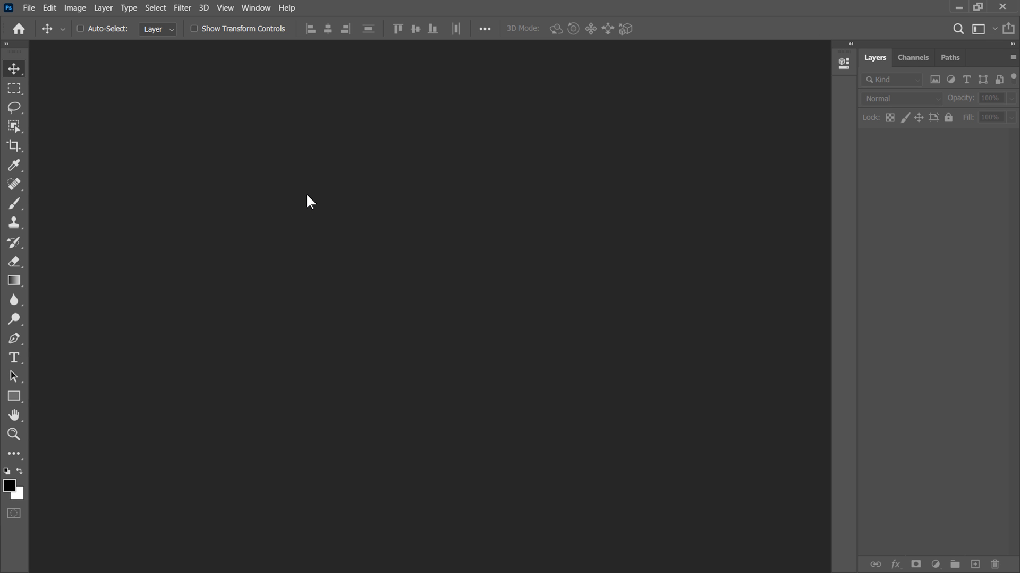
Step: Create a new white 2000 × 2000 px document at 300 ppi
{"action": "left_click", "coordinate": [29, 8]}
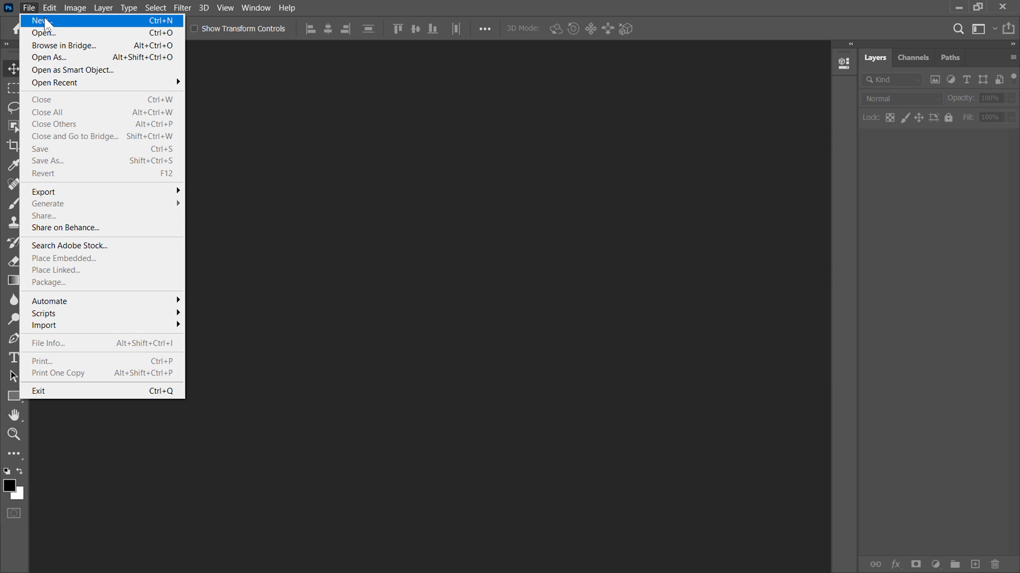
{"action": "left_click", "coordinate": [63, 19]}
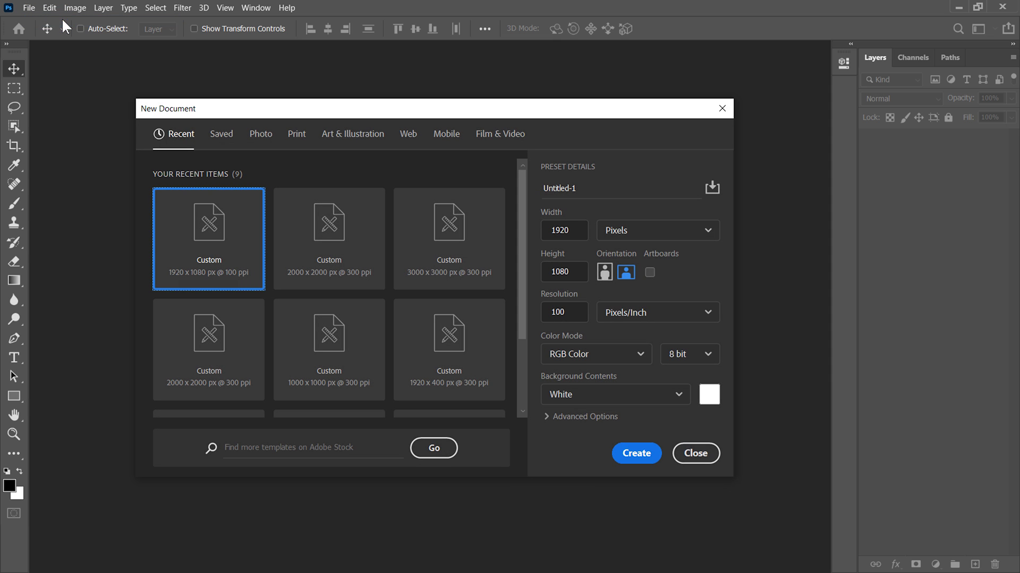
{"action": "left_click", "coordinate": [575, 228]}
{"action": "type", "text": "2000"}
{"action": "key", "text": "Tab"}
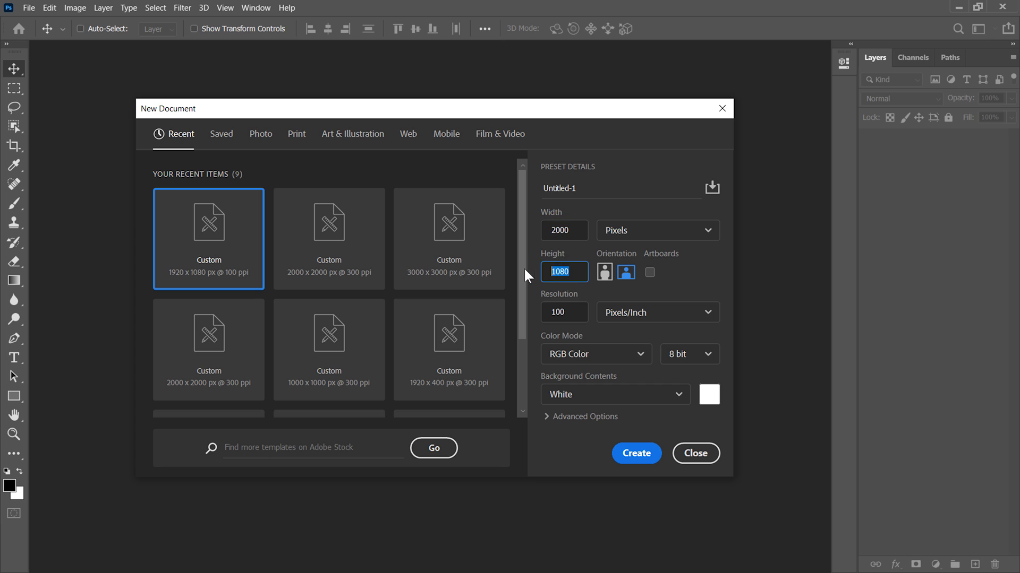
{"action": "type", "text": "2000"}
{"action": "left_click", "coordinate": [565, 311]}
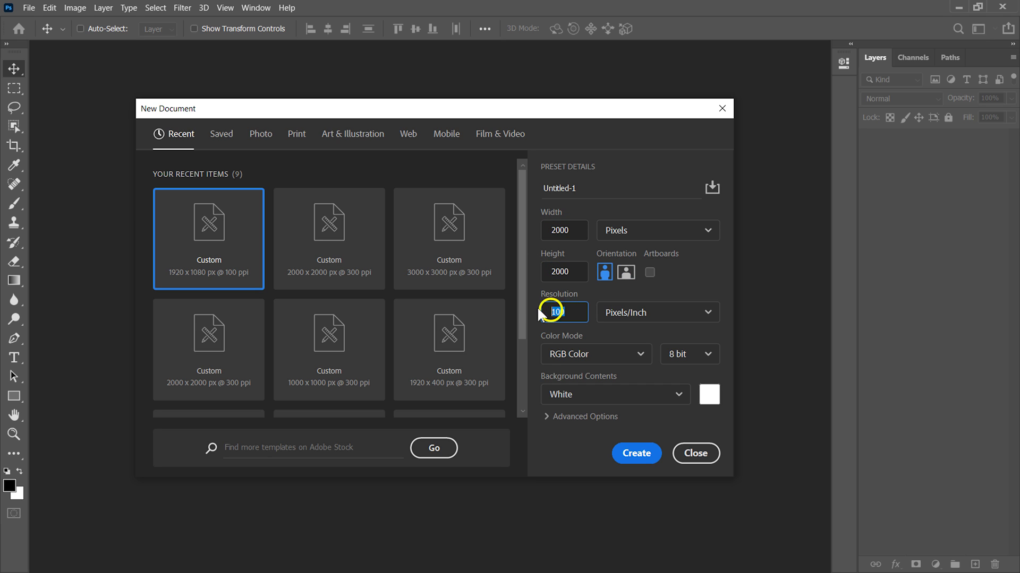
{"action": "type", "text": "300"}
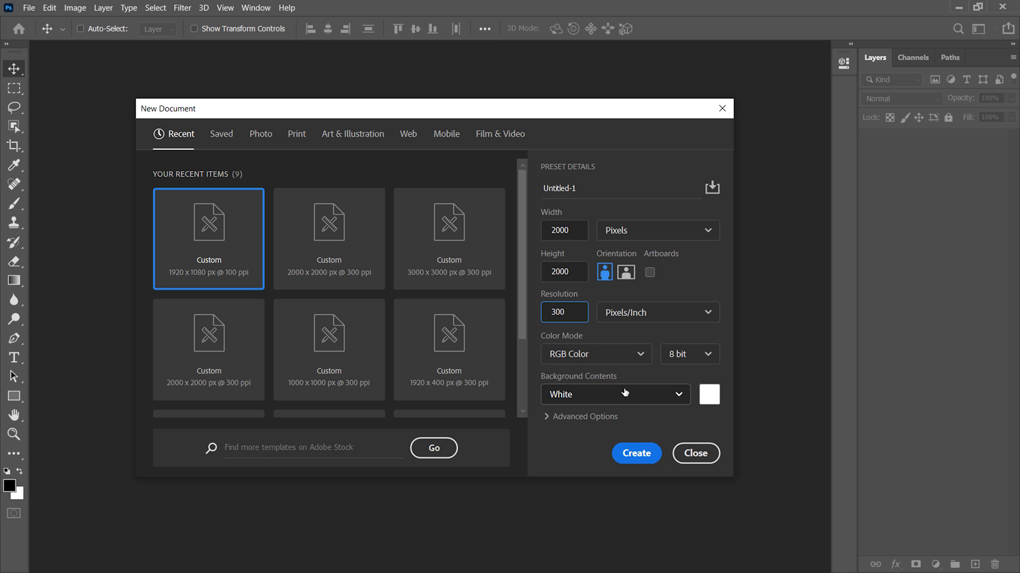
{"action": "left_click", "coordinate": [647, 452]}
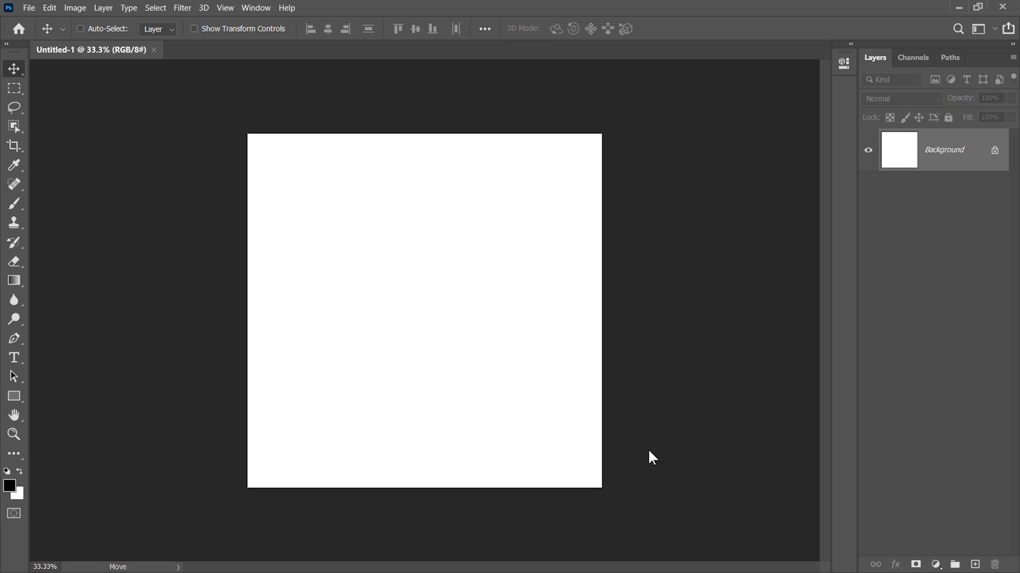
Step: Unlock the Background layer and add a linear Gradient fill layer at angle 0
{"action": "left_click", "coordinate": [995, 151]}
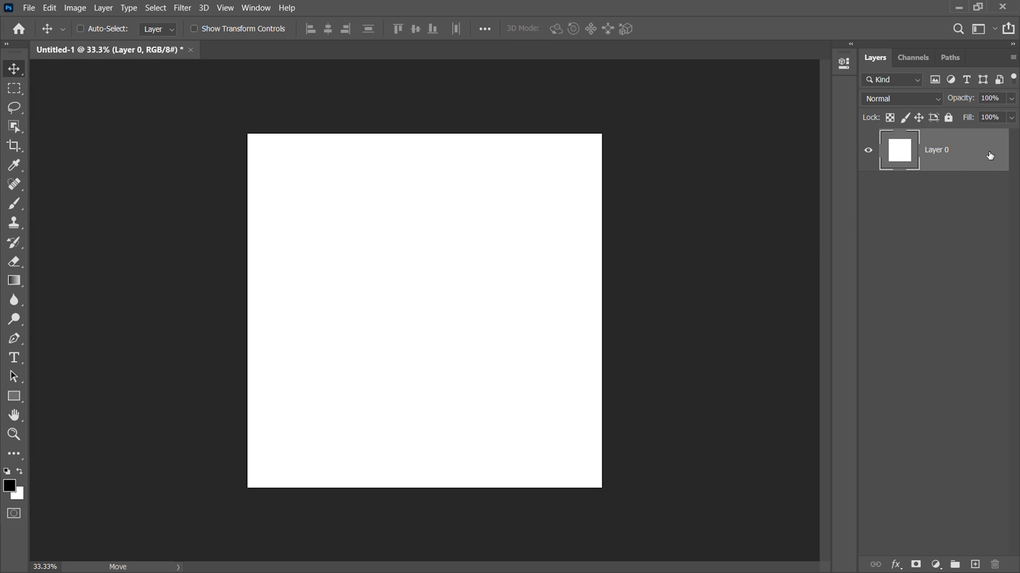
{"action": "left_click", "coordinate": [935, 564]}
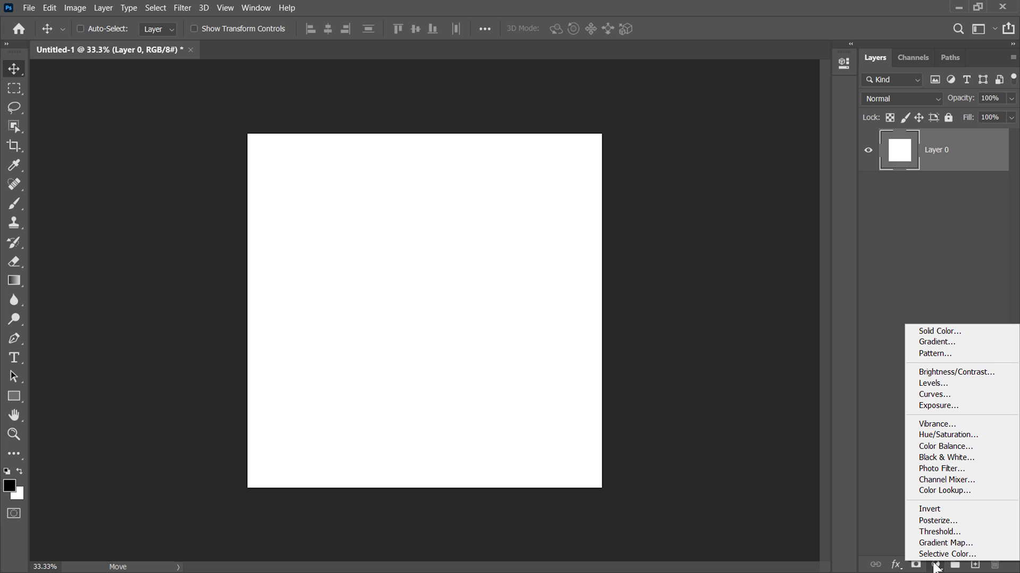
{"action": "left_click", "coordinate": [967, 348]}
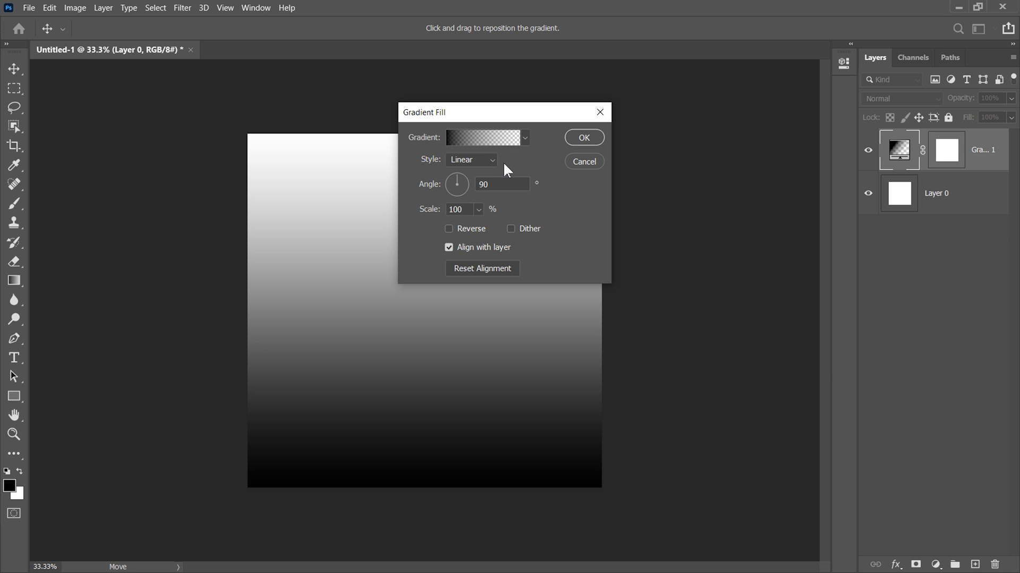
{"action": "left_click", "coordinate": [483, 159]}
{"action": "left_click", "coordinate": [468, 165]}
{"action": "double_click", "coordinate": [491, 184]}
{"action": "type", "text": "0"}
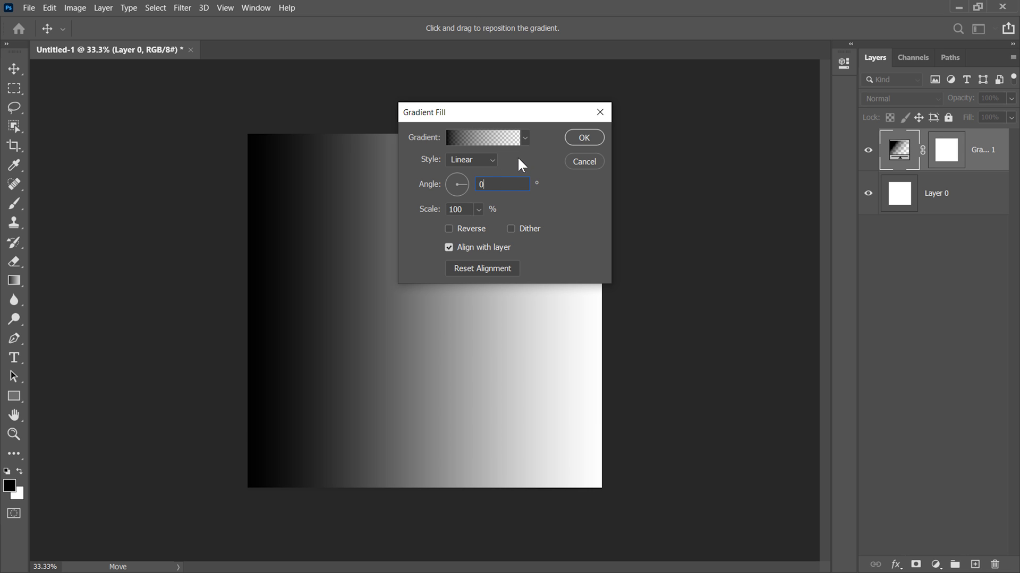
Step: Switch the gradient to Noise type with roughness about 60% and commit the fill layer
{"action": "left_click", "coordinate": [477, 137]}
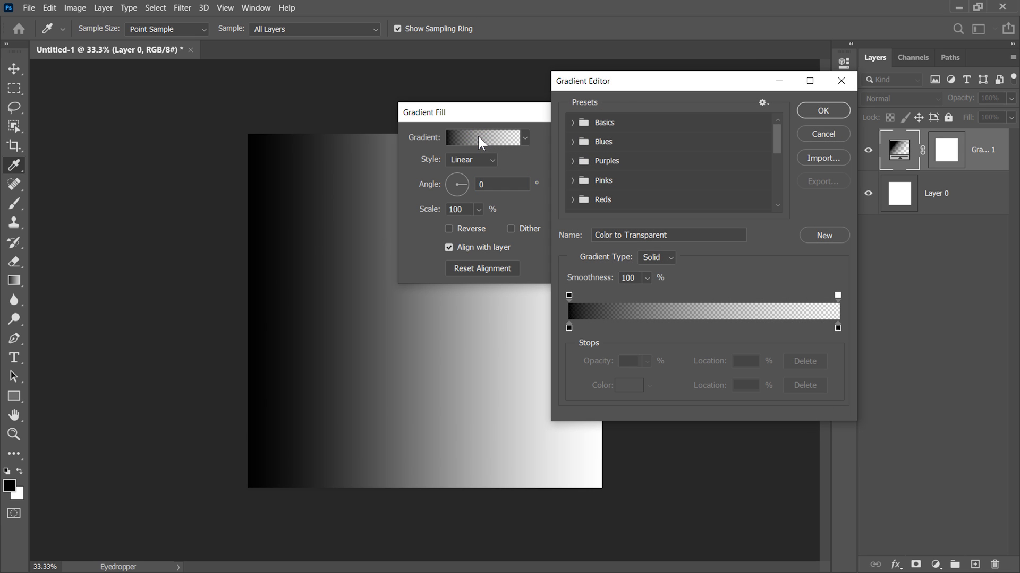
{"action": "left_click", "coordinate": [572, 124]}
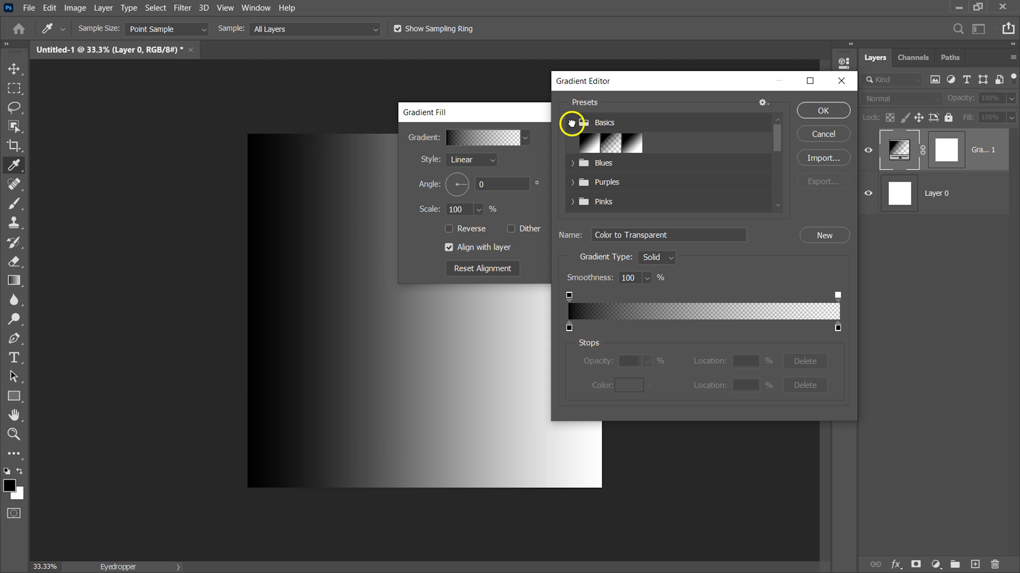
{"action": "left_click", "coordinate": [576, 168]}
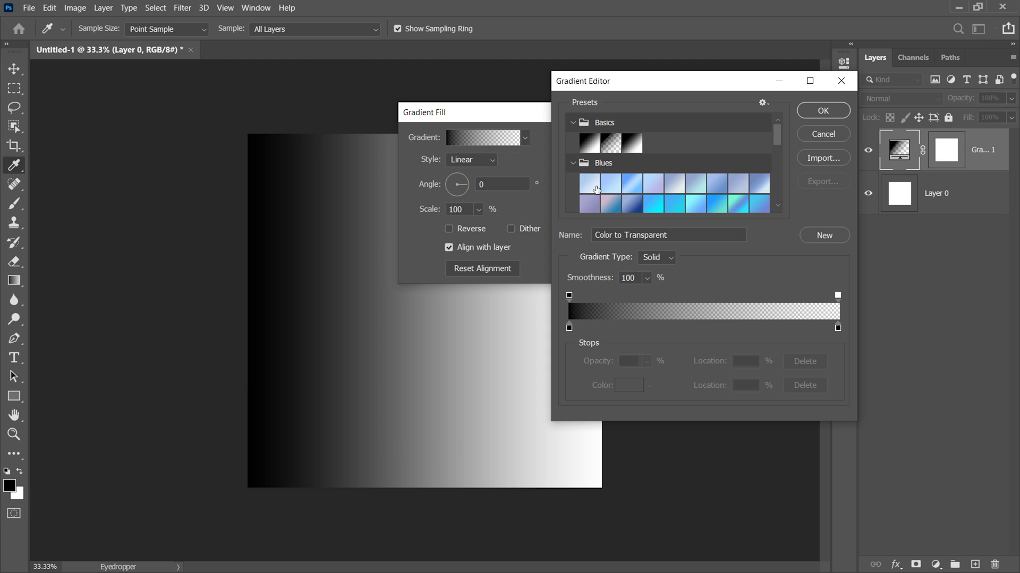
{"action": "left_click", "coordinate": [588, 141]}
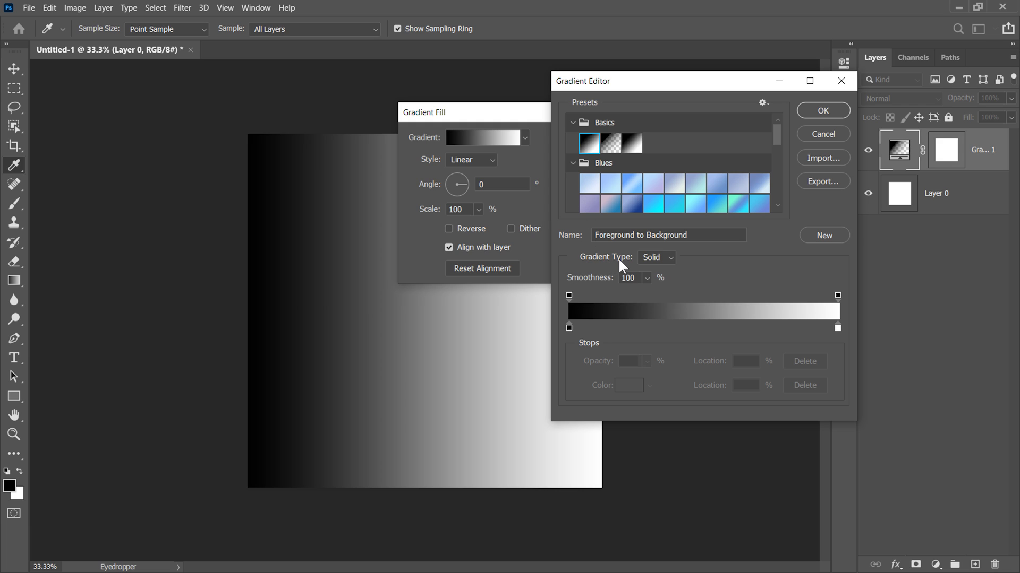
{"action": "left_click", "coordinate": [651, 255]}
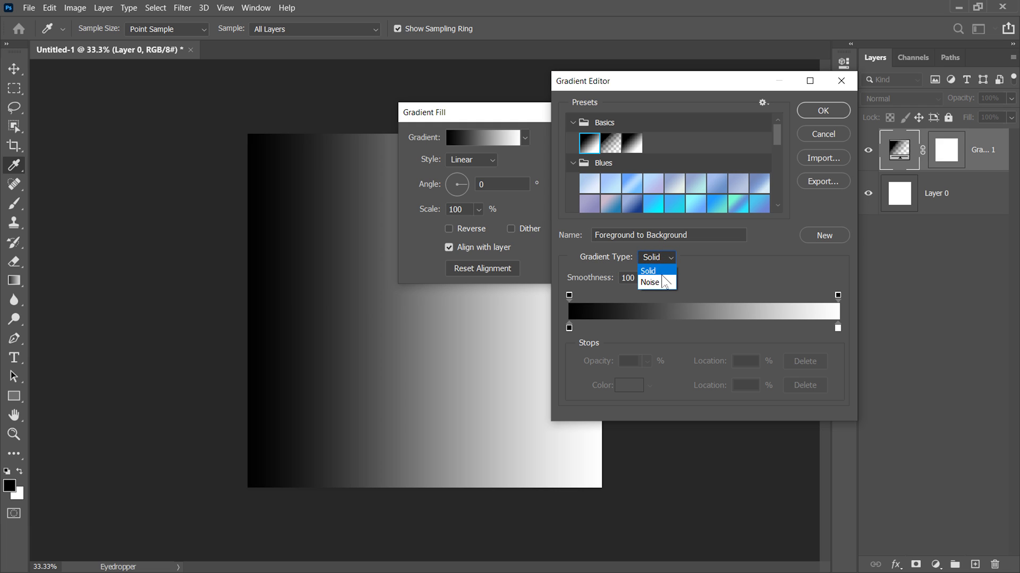
{"action": "left_click", "coordinate": [653, 283]}
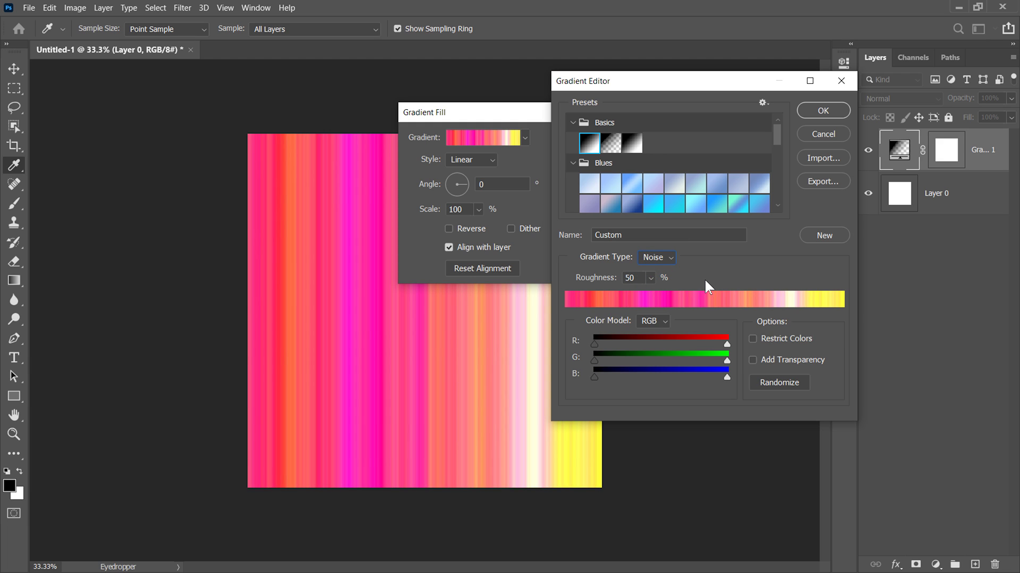
{"action": "left_click", "coordinate": [651, 278]}
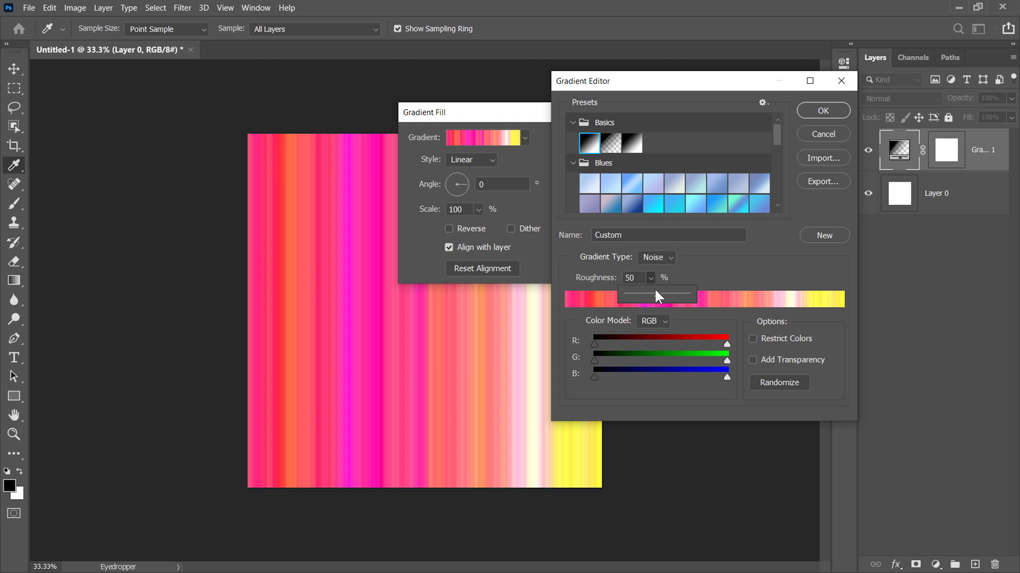
{"action": "mouse_move", "coordinate": [655, 291]}
{"action": "left_mouse_down"}
{"action": "mouse_move", "coordinate": [670, 291]}
{"action": "mouse_move", "coordinate": [661, 293]}
{"action": "left_mouse_up"}
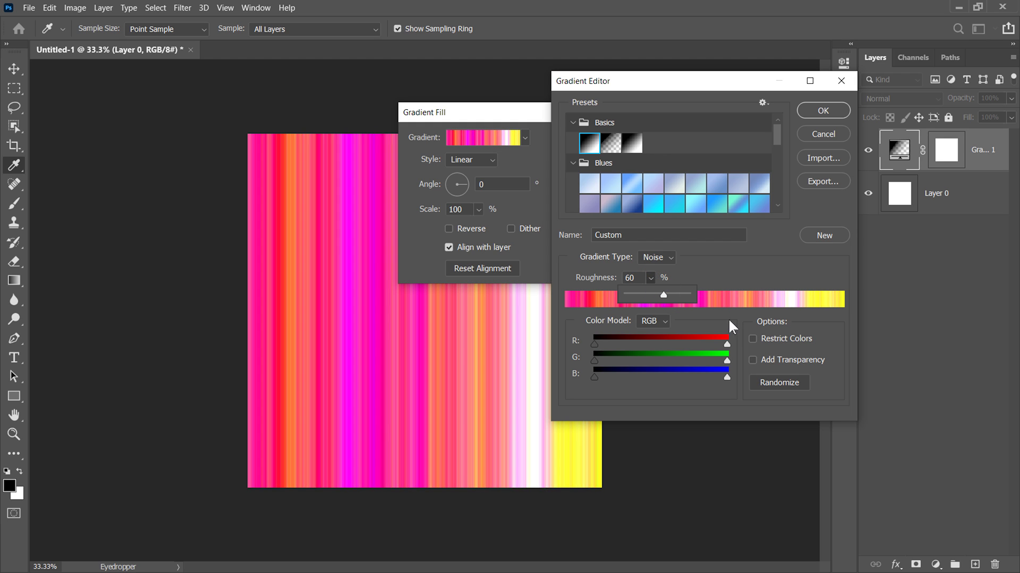
{"action": "left_click", "coordinate": [813, 111]}
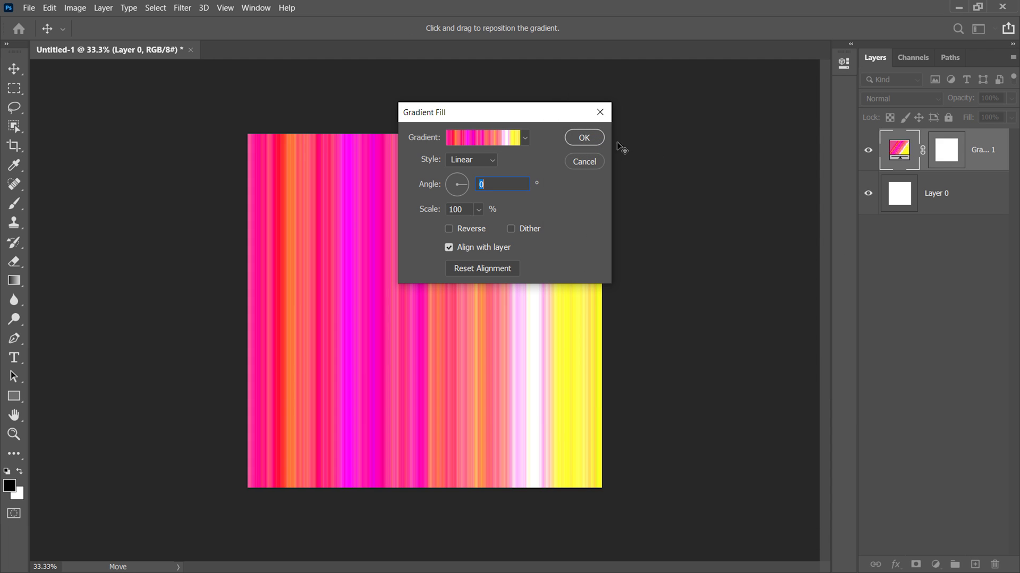
{"action": "left_click", "coordinate": [585, 140]}
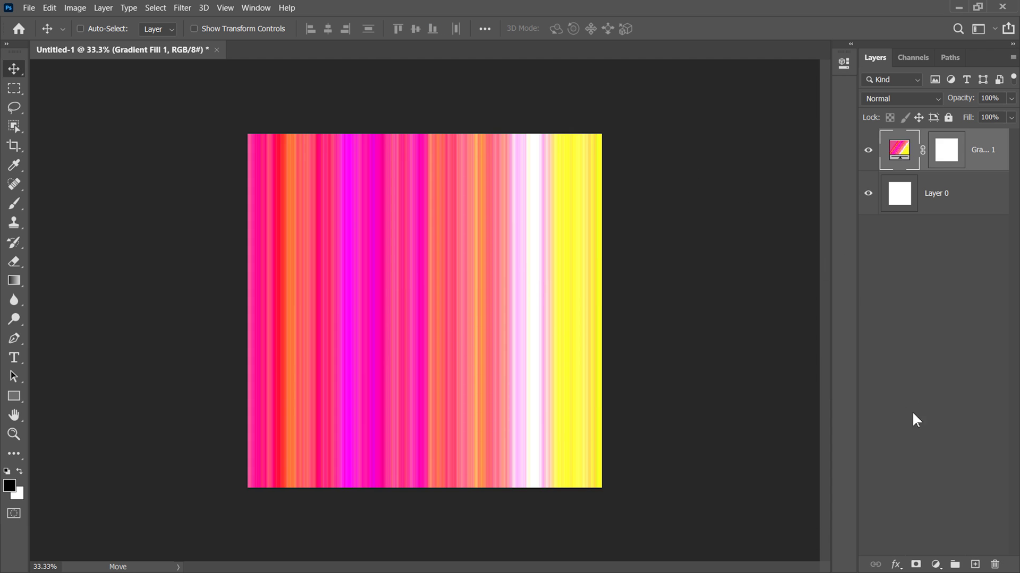
Step: Add a Black & White adjustment layer with the Reds slider dragged darker
{"action": "left_click", "coordinate": [934, 563]}
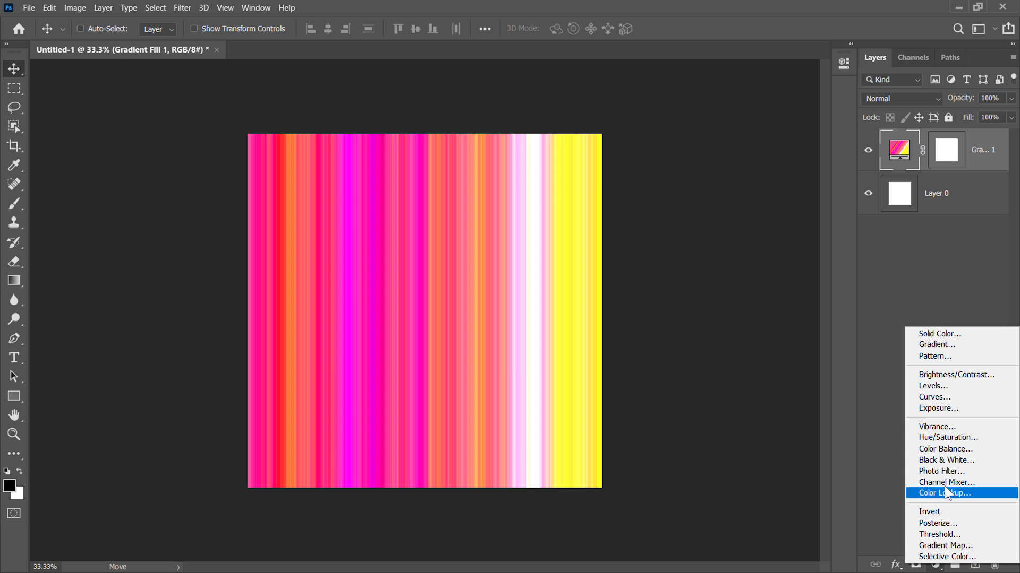
{"action": "left_click", "coordinate": [956, 461]}
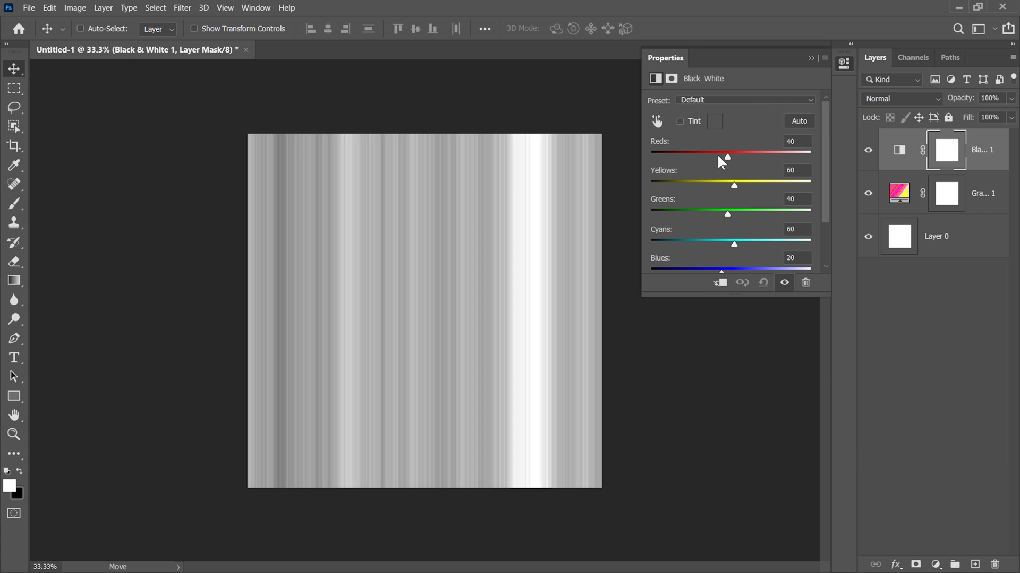
{"action": "left_click_drag", "start_coordinate": [725, 155], "coordinate": [702, 157]}
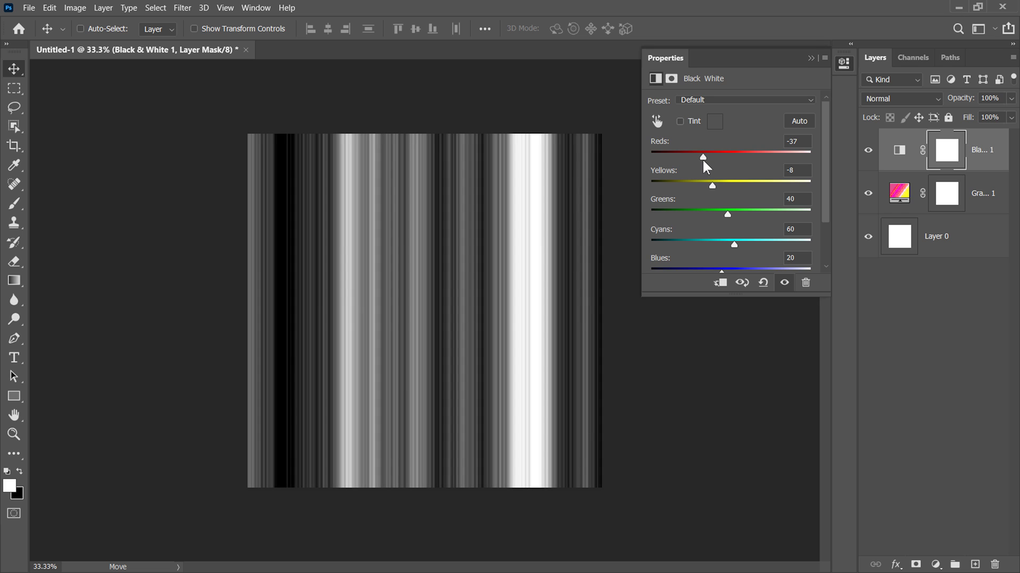
{"action": "left_click", "coordinate": [809, 59]}
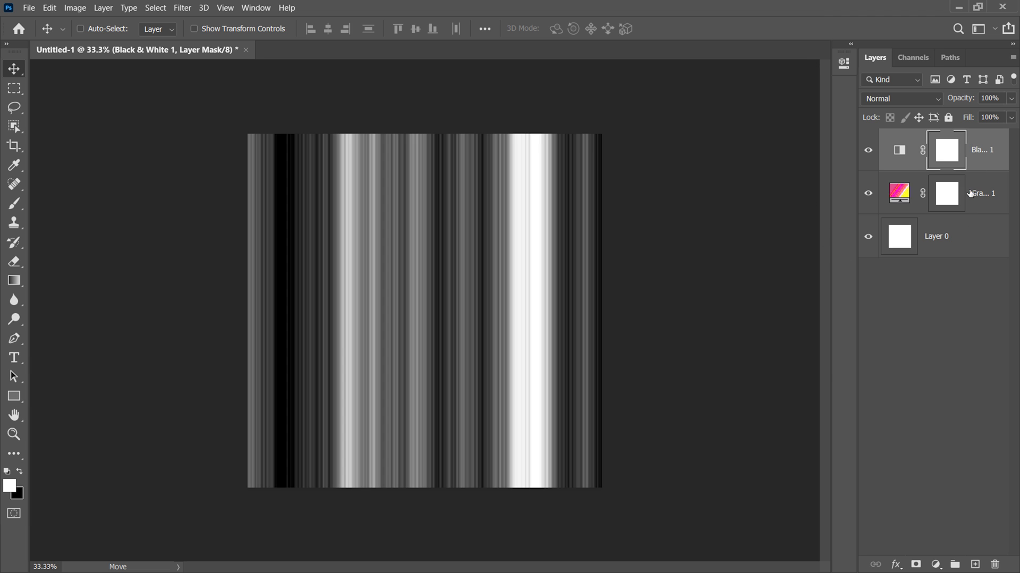
Step: Merge all three layers into a single Black & White 1 layer
{"action": "left_click", "coordinate": [981, 161]}
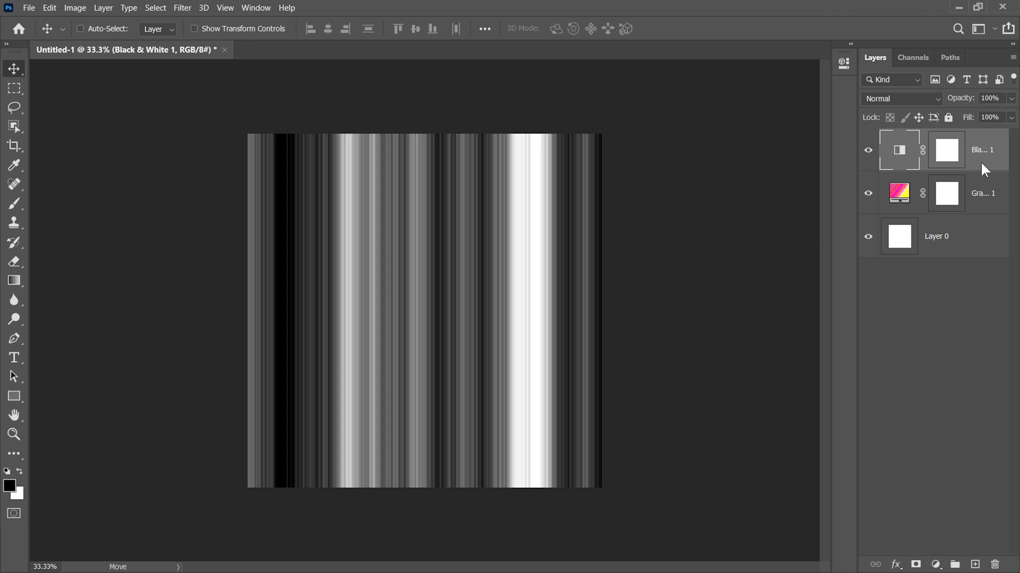
{"action": "left_click", "coordinate": [973, 243], "text": "shift"}
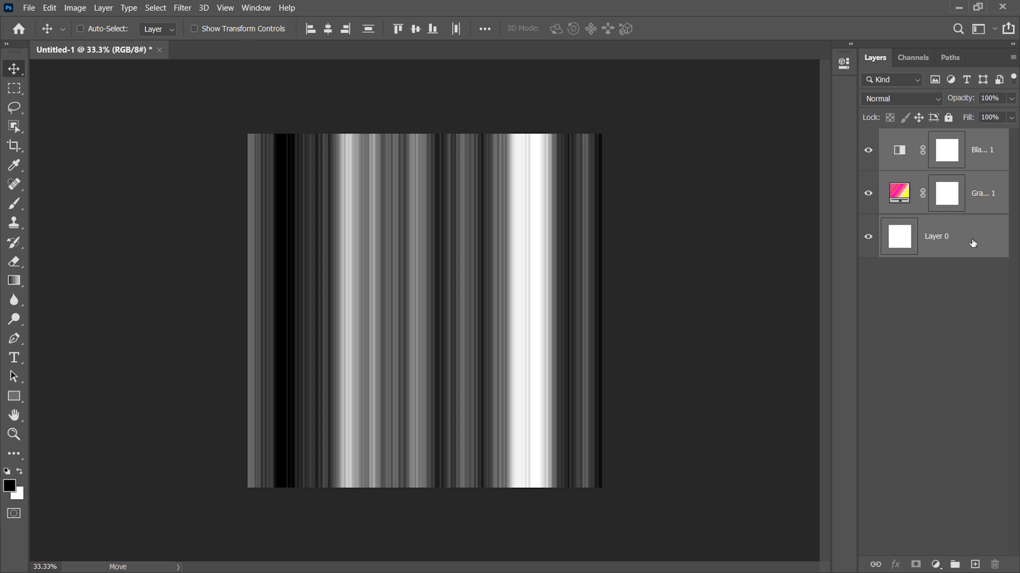
{"action": "right_click", "coordinate": [972, 241]}
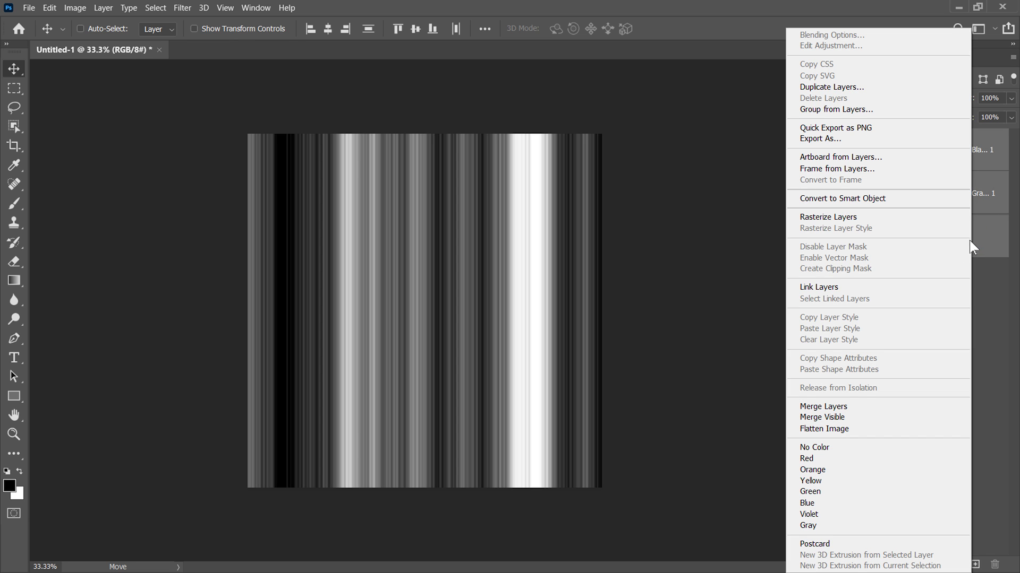
{"action": "left_click", "coordinate": [860, 407]}
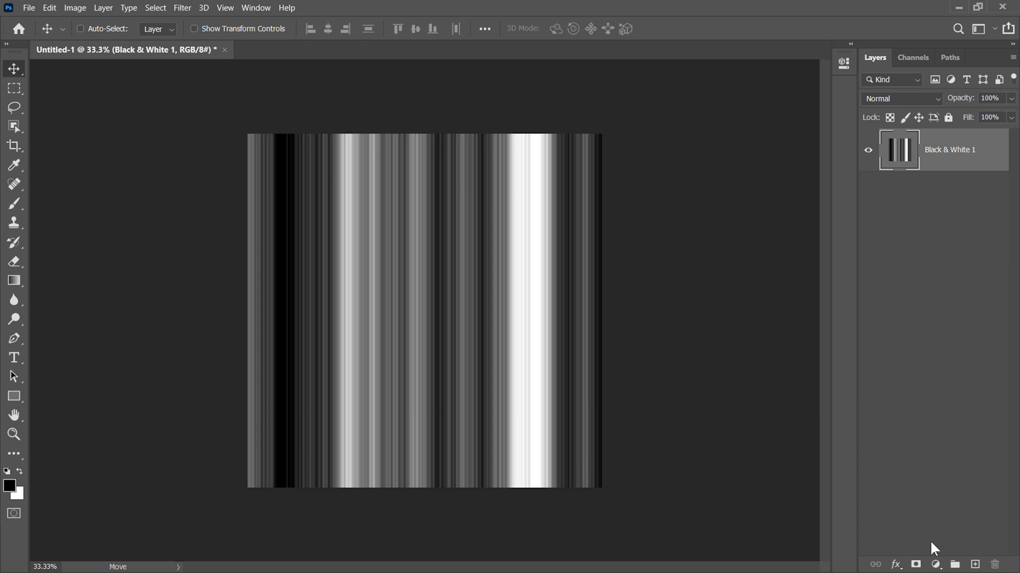
{"action": "left_click", "coordinate": [936, 564]}
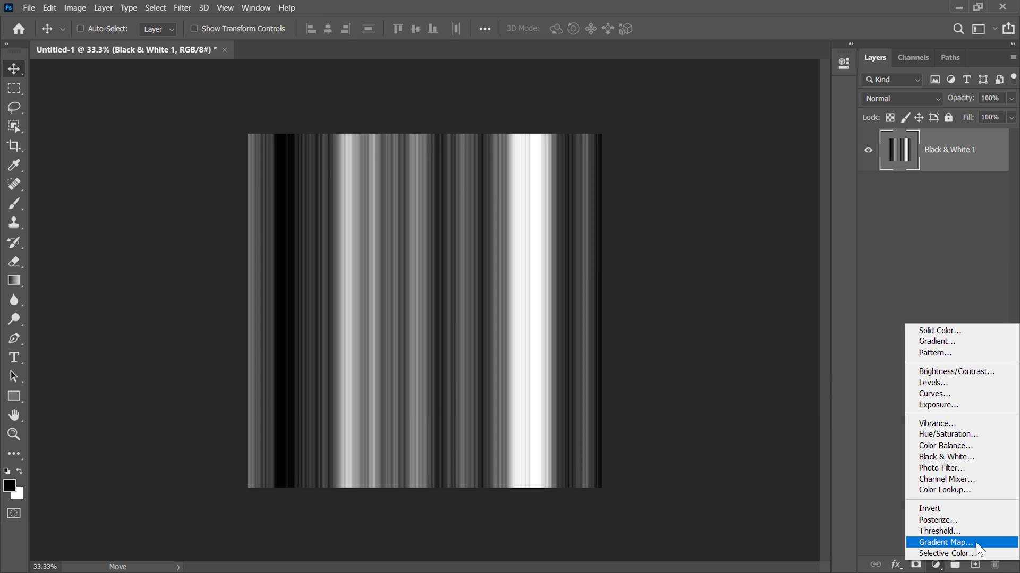
Step: Add a Gradient Map adjustment and set its left stop to blue 00b4ff
{"action": "left_click", "coordinate": [945, 542]}
{"action": "left_click", "coordinate": [721, 112]}
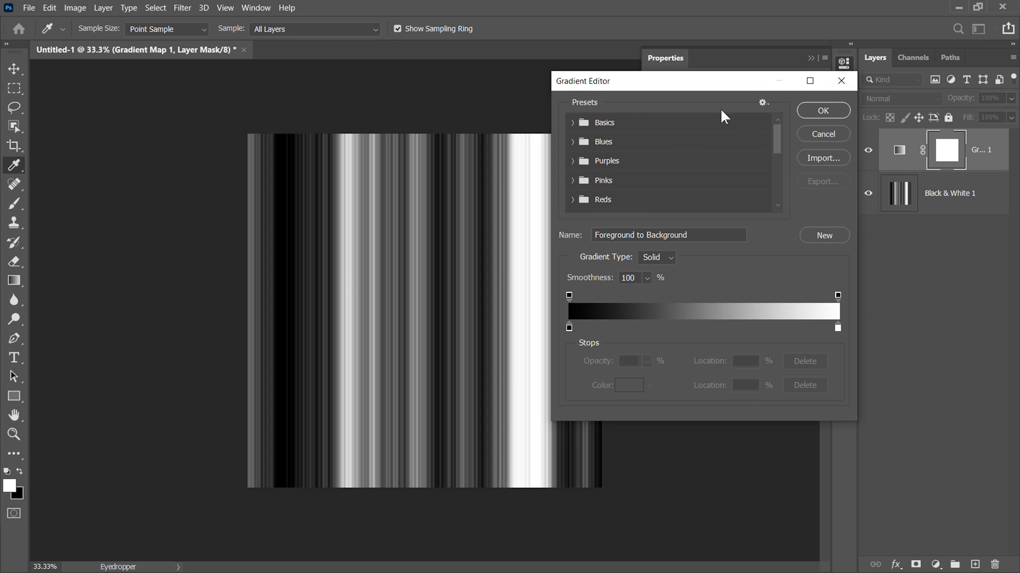
{"action": "left_click", "coordinate": [572, 122]}
{"action": "left_click", "coordinate": [588, 143]}
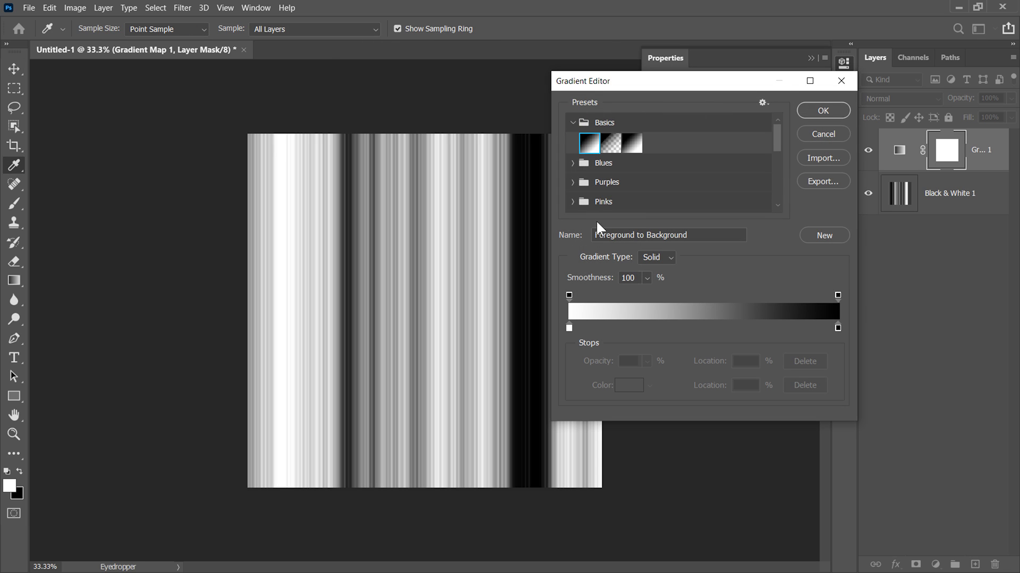
{"action": "left_click", "coordinate": [569, 328]}
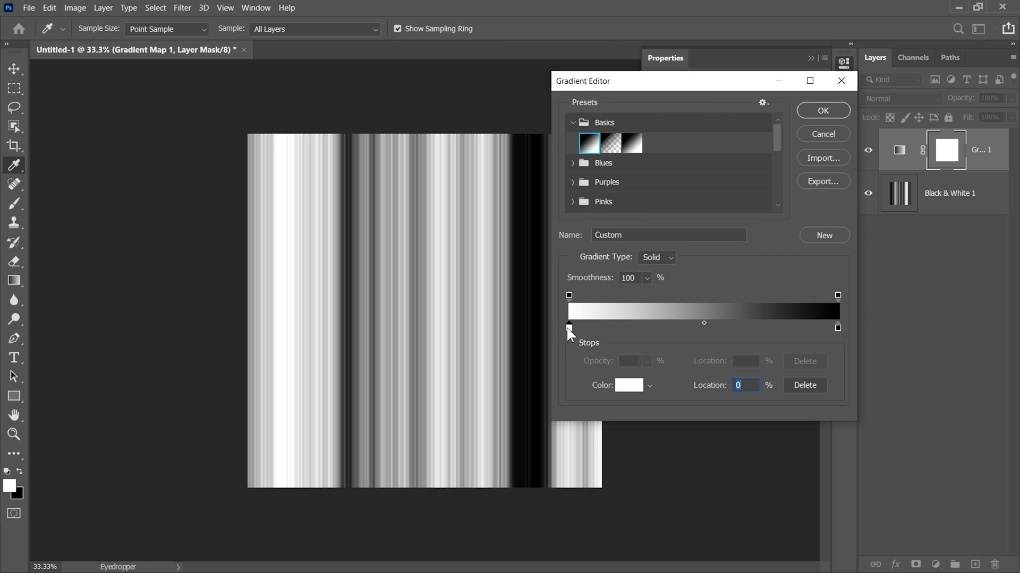
{"action": "left_click", "coordinate": [630, 385]}
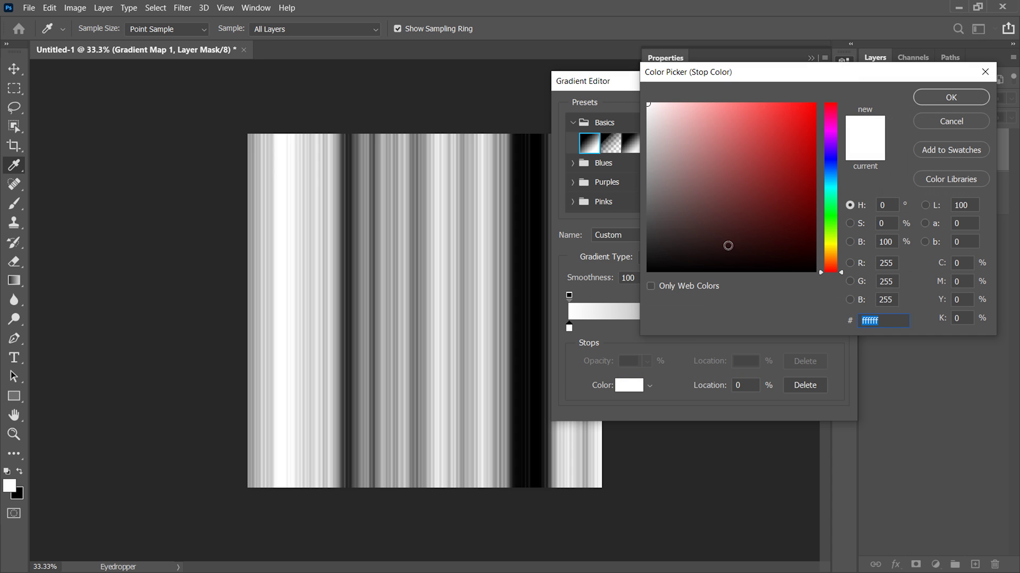
{"action": "type", "text": "00b4ff"}
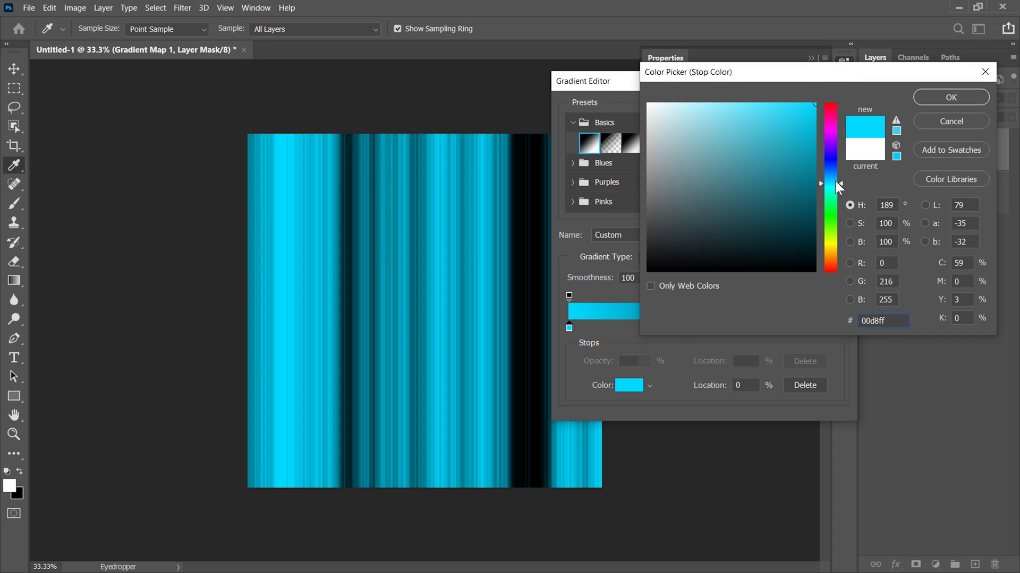
{"action": "left_click_drag", "start_coordinate": [835, 179], "coordinate": [835, 179]}
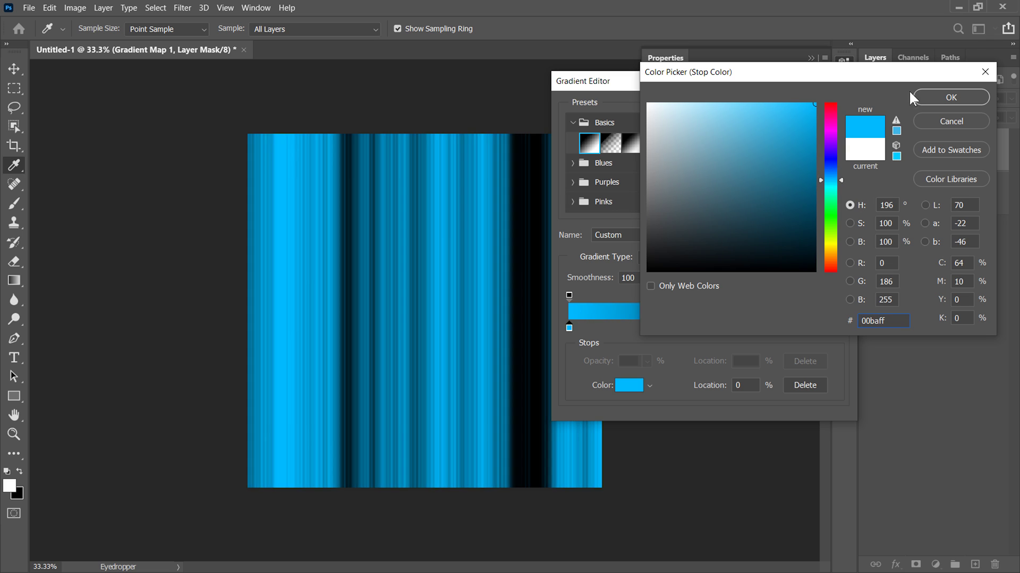
{"action": "left_click", "coordinate": [950, 97]}
Step: Make the gradient's right stop red, shifted slightly toward orange-red
{"action": "left_click", "coordinate": [838, 328]}
{"action": "left_click", "coordinate": [630, 384]}
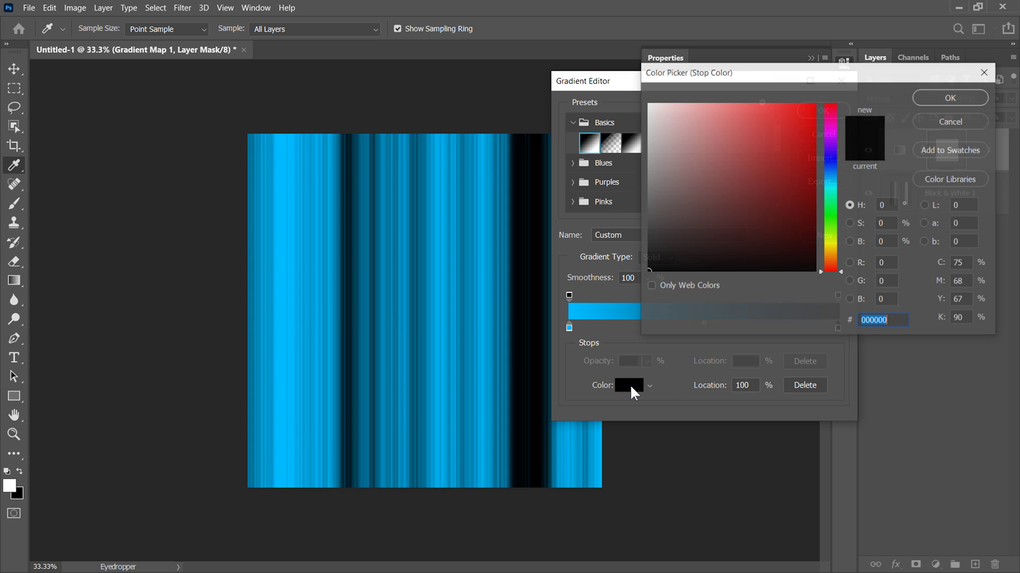
{"action": "left_click", "coordinate": [815, 104]}
{"action": "left_click_drag", "start_coordinate": [831, 269], "coordinate": [834, 270]}
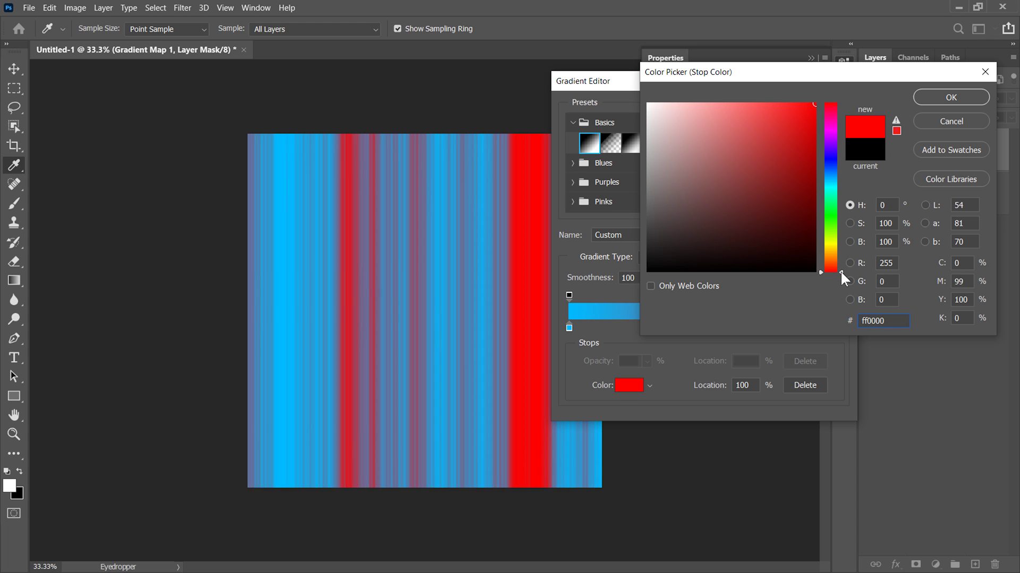
{"action": "left_click", "coordinate": [935, 94]}
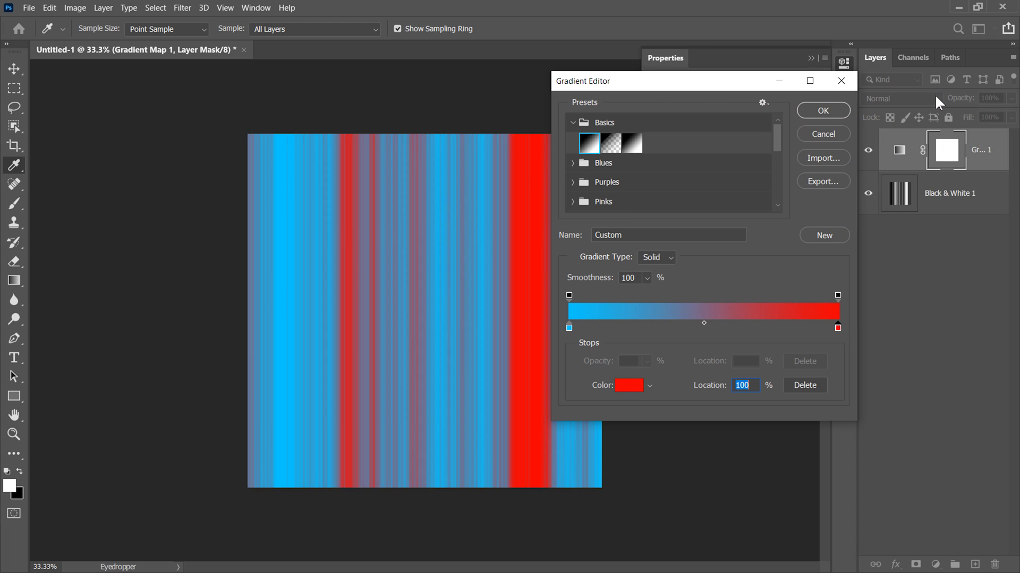
Step: Add alternating stops, red near 18% and 63% and cyan near 46% and 82%, then apply
{"action": "left_click", "coordinate": [744, 330]}
{"action": "left_click", "coordinate": [618, 328]}
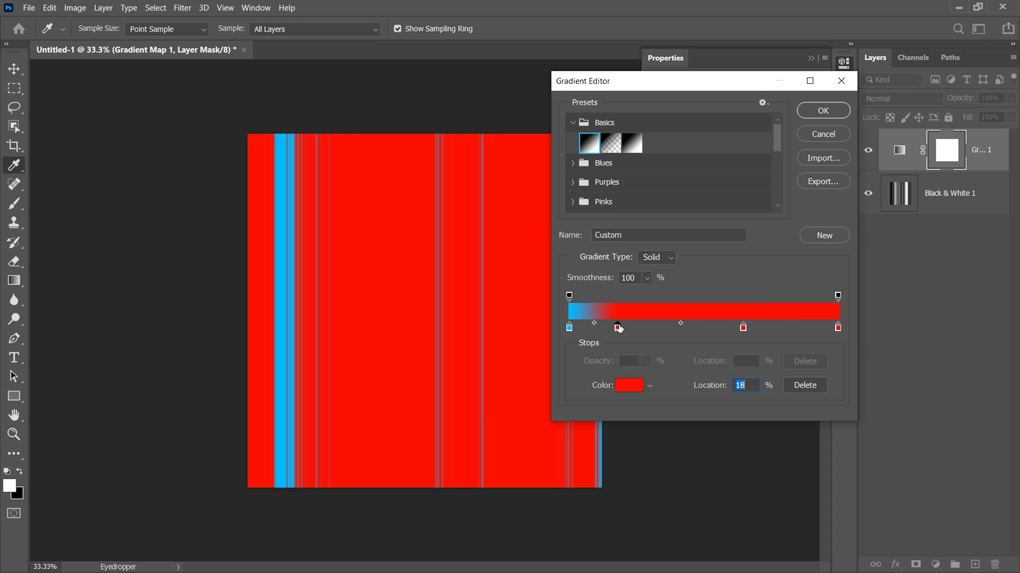
{"action": "left_click", "coordinate": [568, 328]}
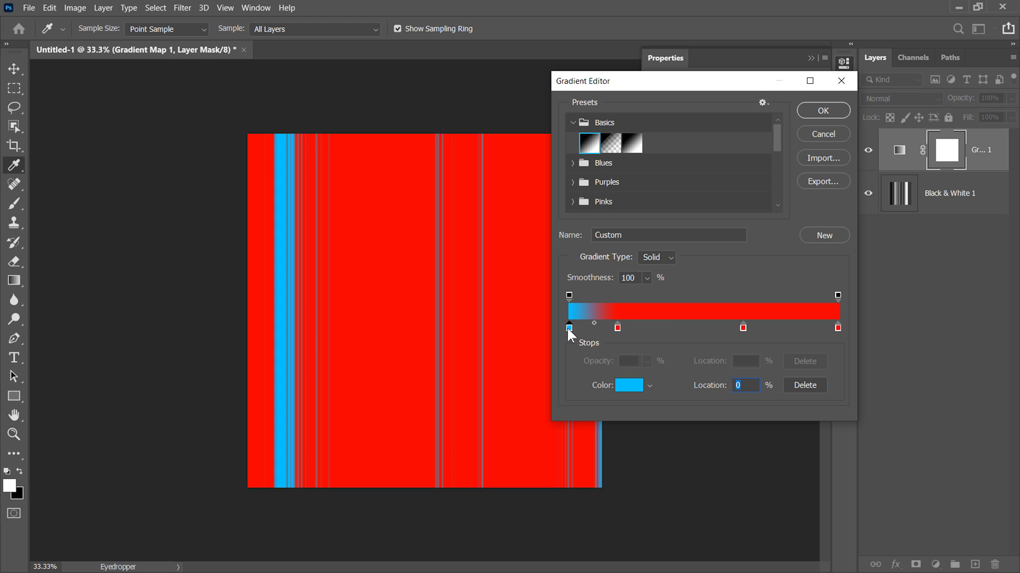
{"action": "left_click", "coordinate": [693, 327]}
{"action": "left_click", "coordinate": [789, 327]}
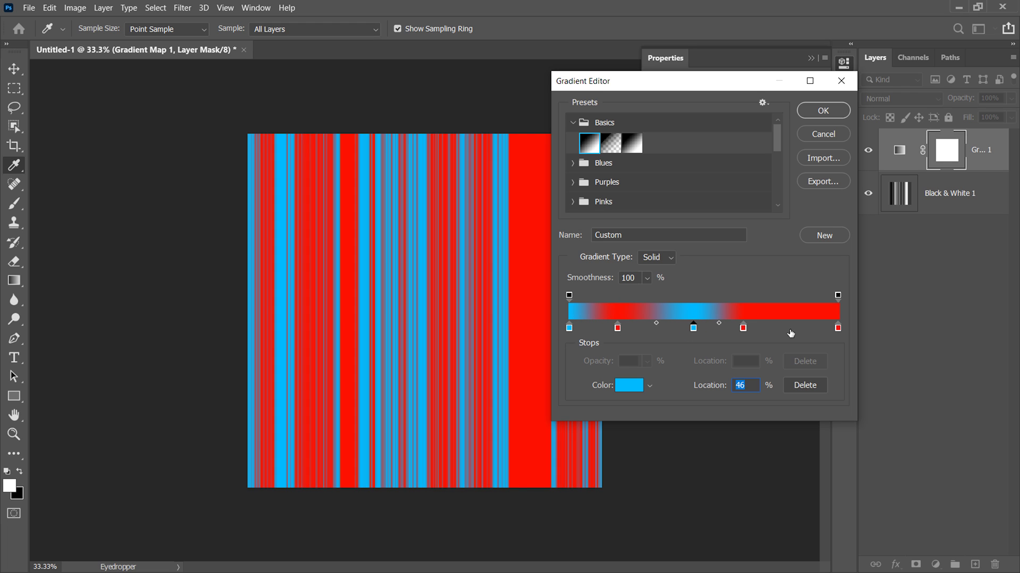
{"action": "left_click_drag", "start_coordinate": [742, 327], "coordinate": [704, 326]}
{"action": "left_click_drag", "start_coordinate": [617, 327], "coordinate": [639, 324]}
{"action": "left_click", "coordinate": [821, 110]}
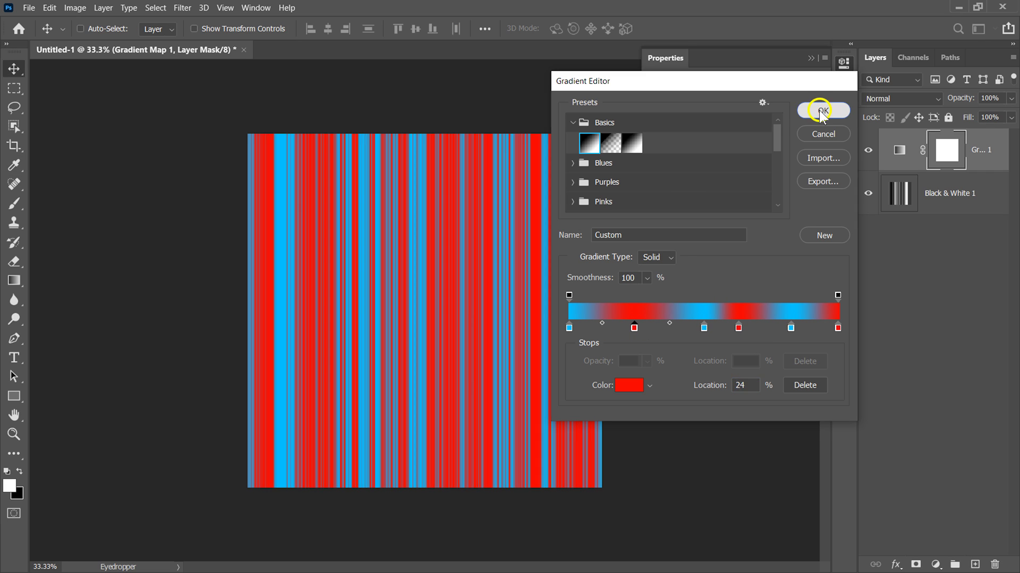
Step: Merge the gradient map with Black & White 1 into Gradient Map 1 and duplicate it
{"action": "left_click", "coordinate": [810, 57]}
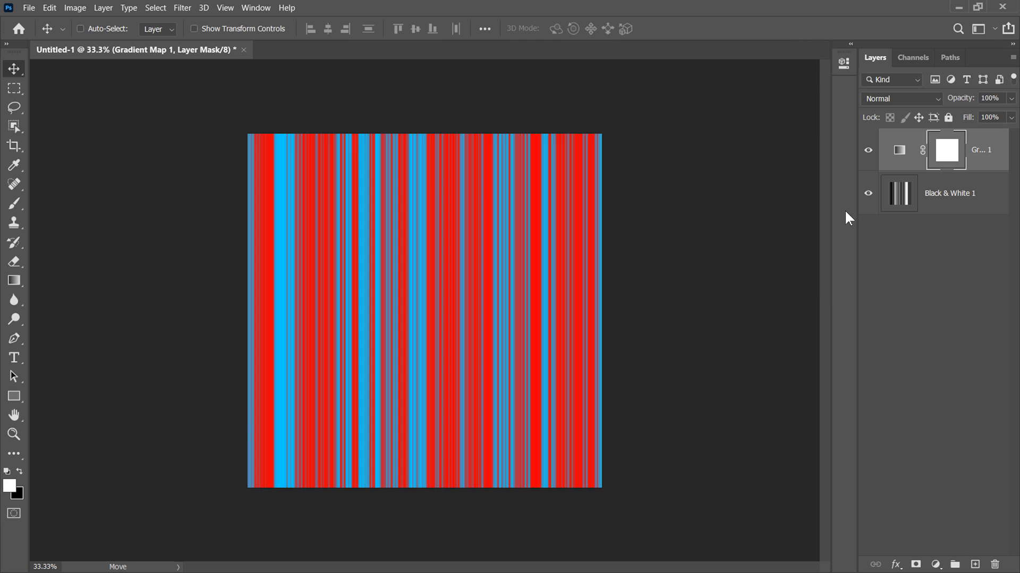
{"action": "left_click", "coordinate": [981, 192], "text": "shift"}
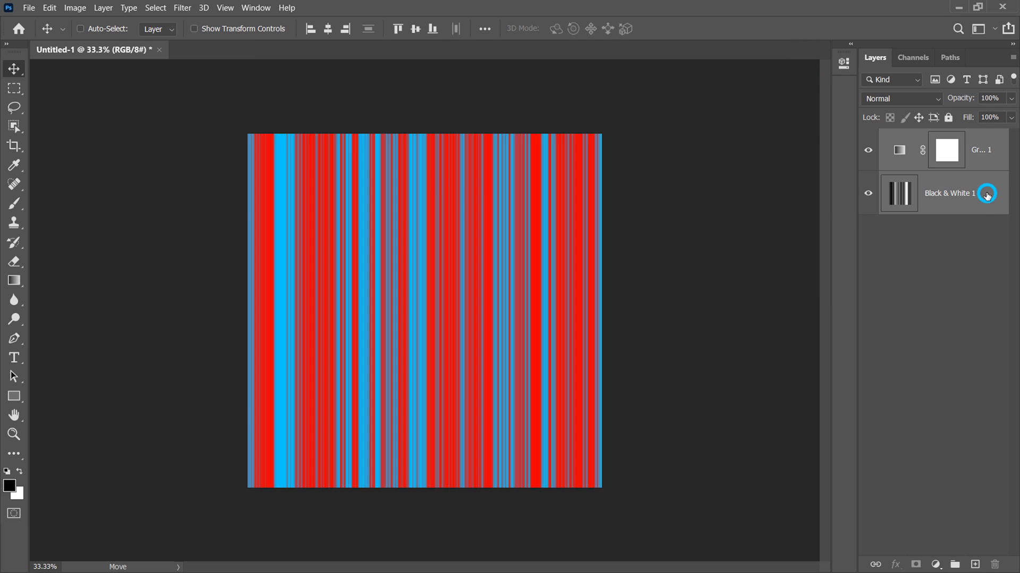
{"action": "right_click", "coordinate": [984, 193]}
{"action": "left_click", "coordinate": [839, 407]}
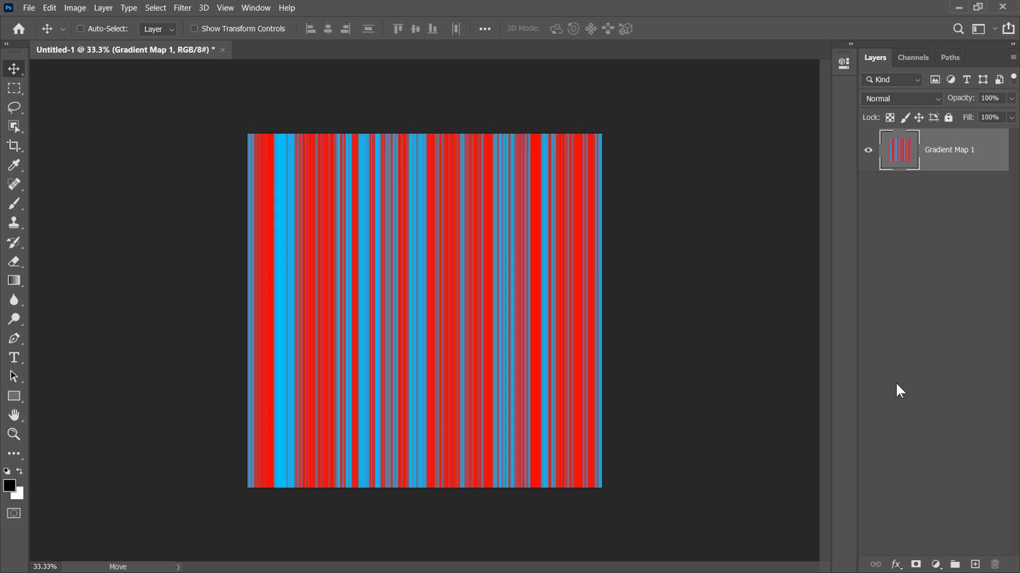
{"action": "key", "text": "ctrl+j"}
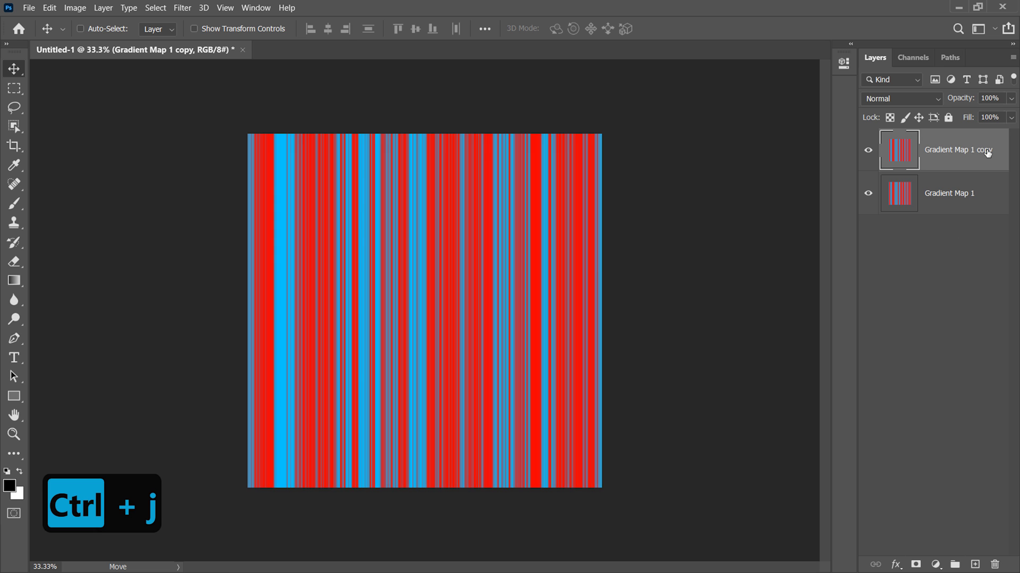
Step: Set the Gradient Map 1 copy layer's blend mode to Color Burn
{"action": "left_click", "coordinate": [925, 98]}
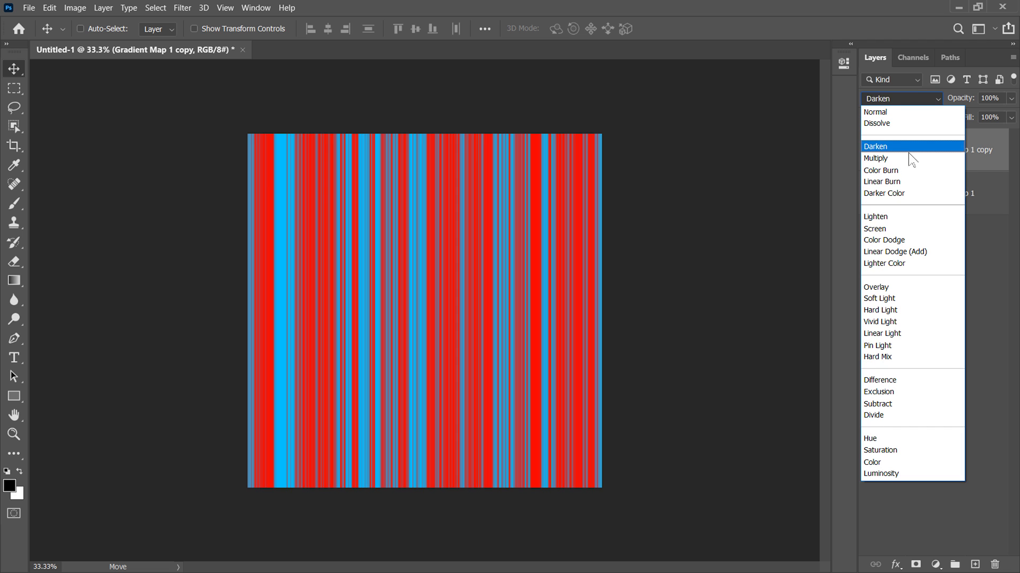
{"action": "left_click", "coordinate": [905, 171]}
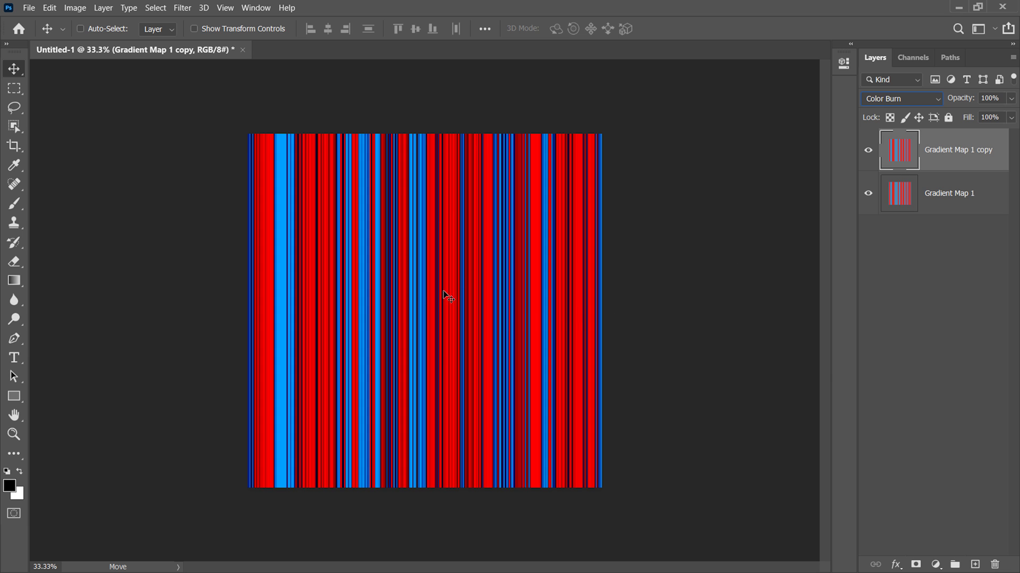
Step: Add a Hue/Saturation layer shifting the Reds hue +12 and the Blues hue -23
{"action": "left_click", "coordinate": [936, 564]}
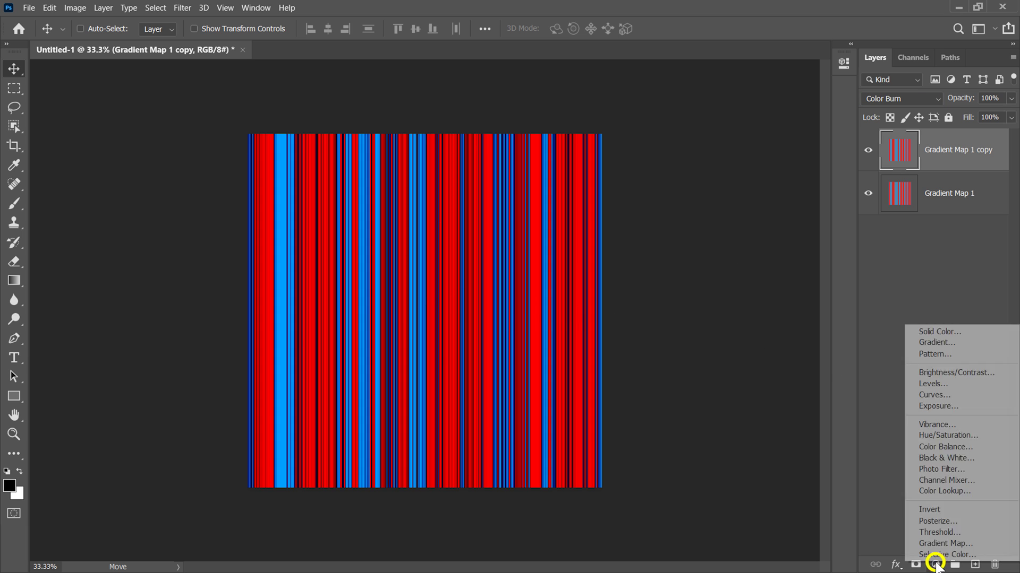
{"action": "left_click", "coordinate": [948, 435]}
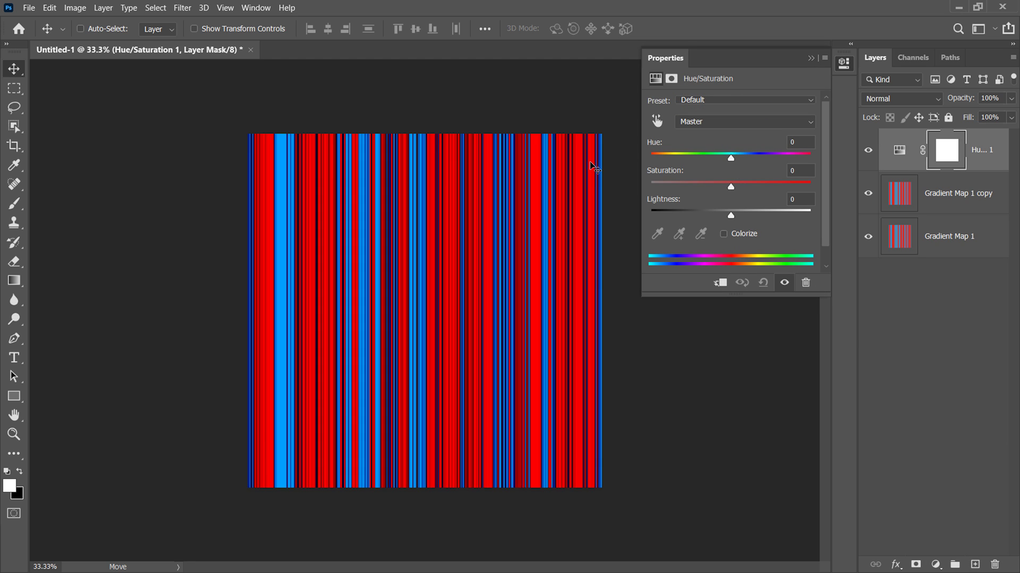
{"action": "left_click", "coordinate": [690, 121]}
{"action": "left_click", "coordinate": [687, 146]}
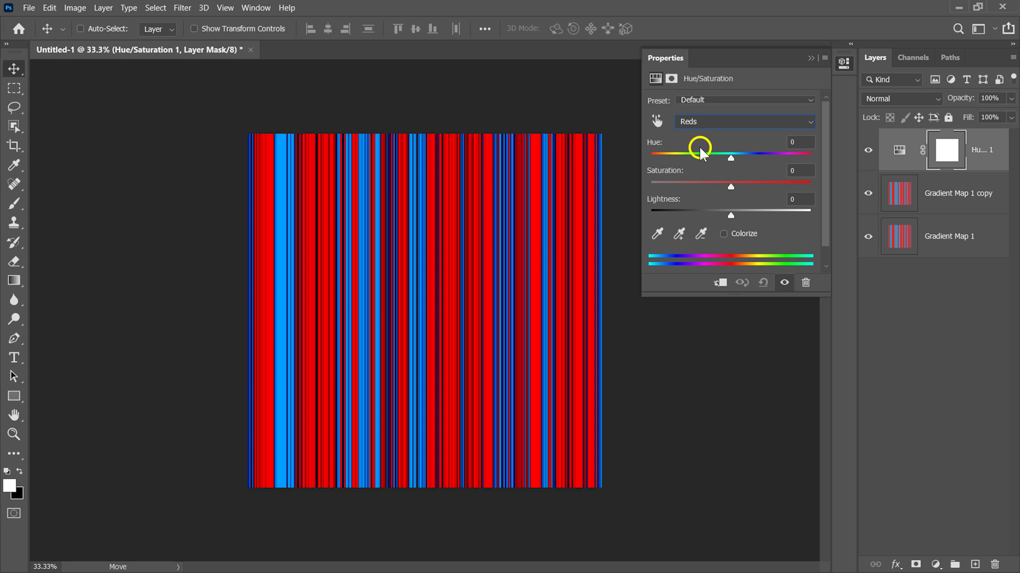
{"action": "left_click_drag", "start_coordinate": [731, 157], "coordinate": [741, 162]}
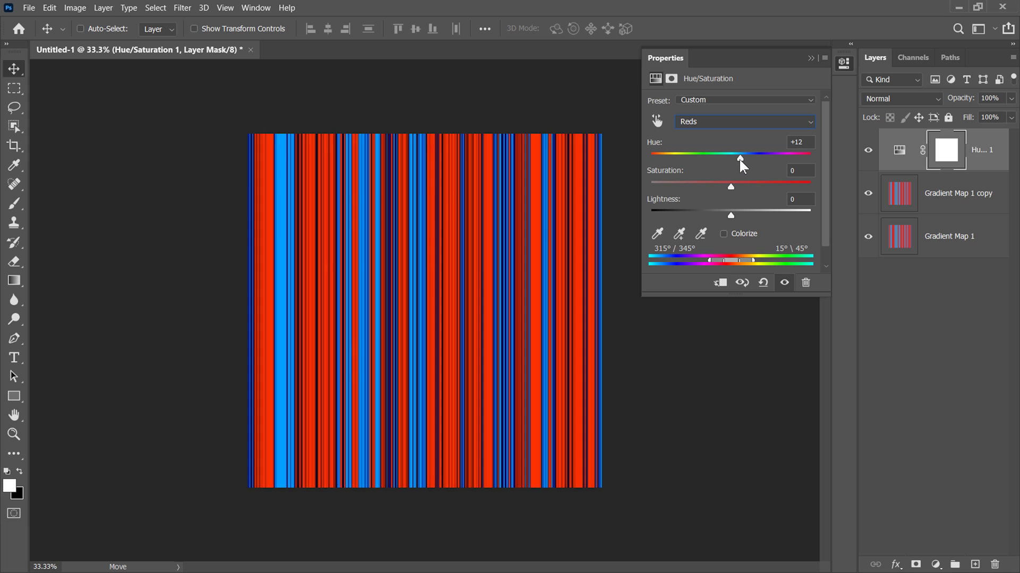
{"action": "left_click", "coordinate": [695, 125]}
{"action": "left_click", "coordinate": [697, 194]}
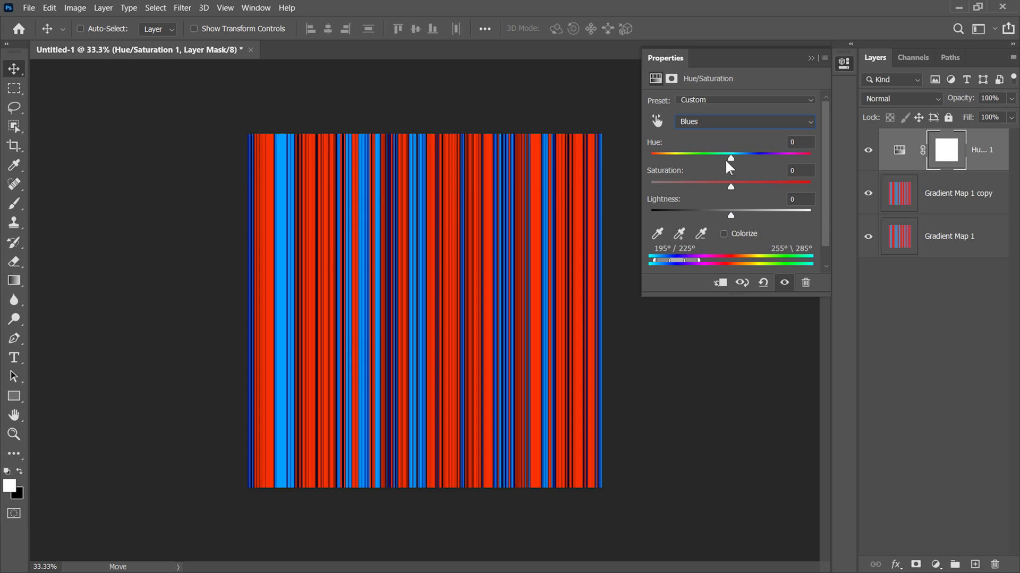
{"action": "left_click_drag", "start_coordinate": [729, 160], "coordinate": [714, 164]}
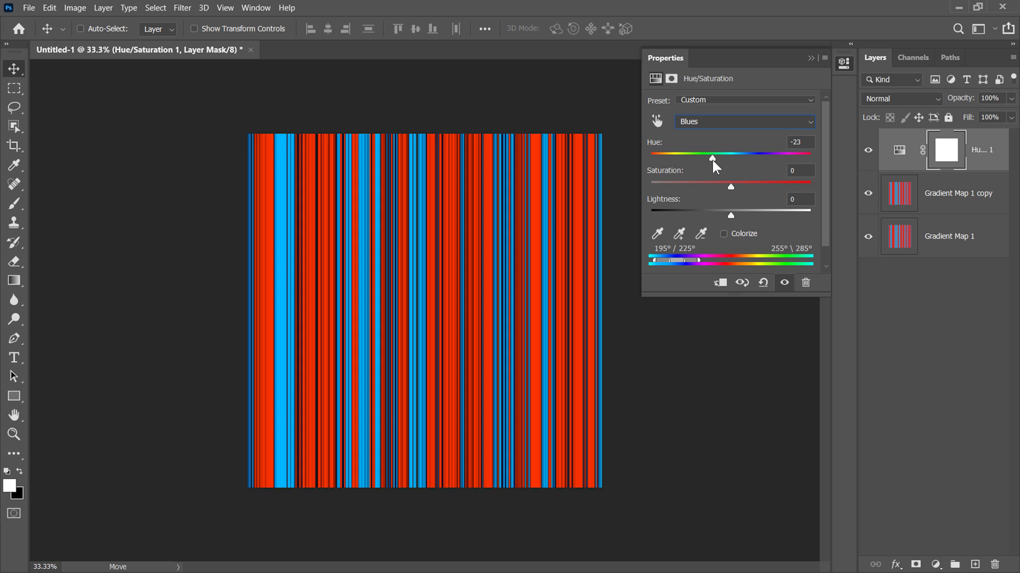
{"action": "left_click", "coordinate": [810, 58]}
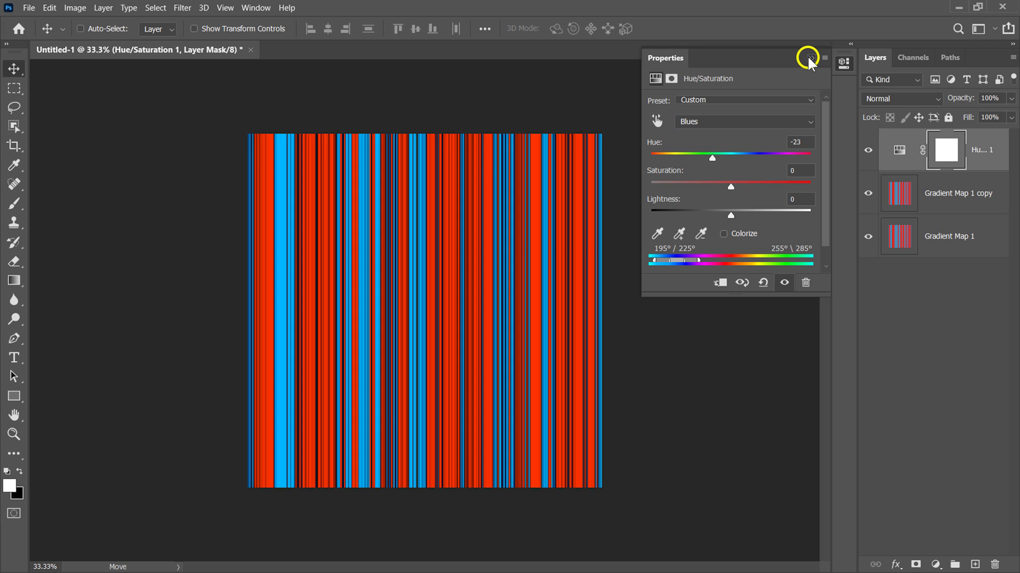
{"action": "left_click", "coordinate": [980, 164]}
Step: Merge all layers into a single Hue/Saturation 1 layer
{"action": "left_click", "coordinate": [982, 234], "text": "shift"}
{"action": "right_click", "coordinate": [985, 233]}
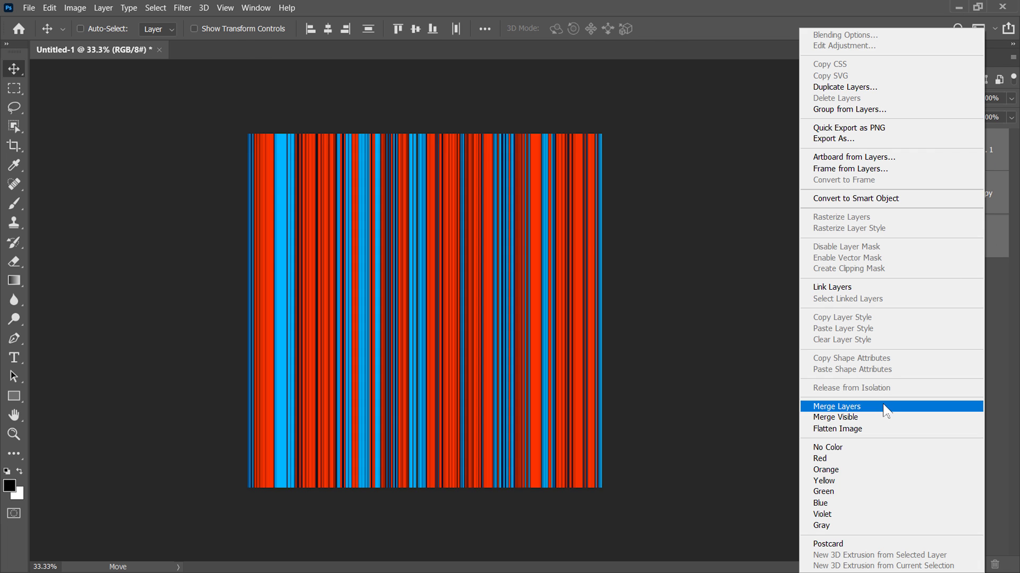
{"action": "left_click", "coordinate": [884, 406]}
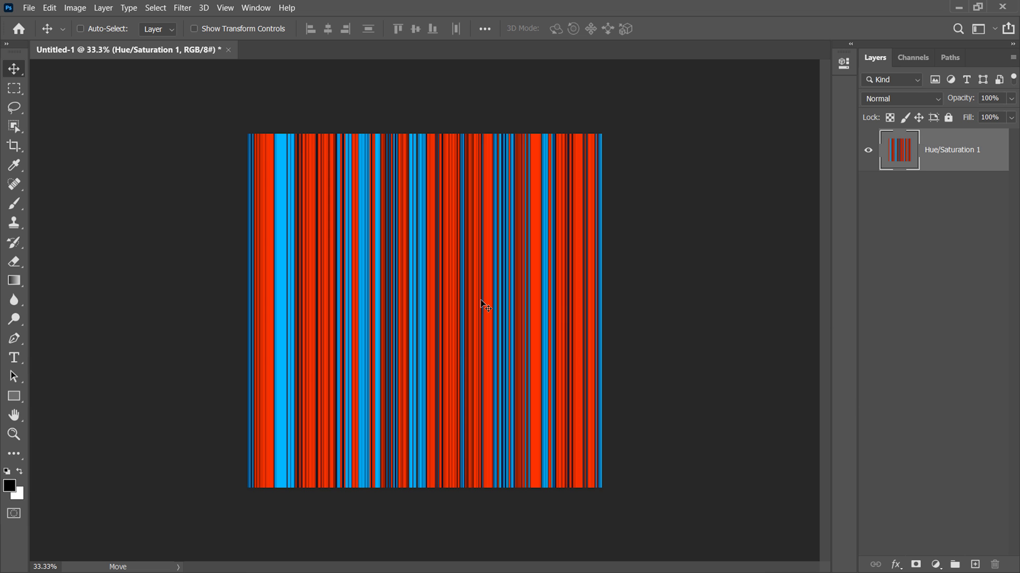
Step: Scale the stripe layer to about 233% from its centre and shift it right
{"action": "key", "text": "ctrl+minus"}
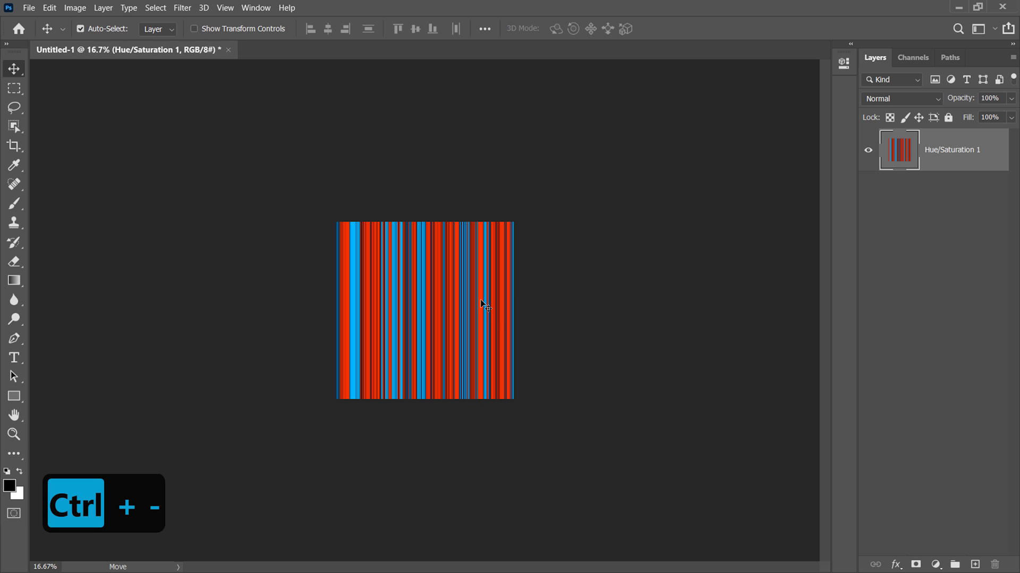
{"action": "key", "text": "ctrl+t"}
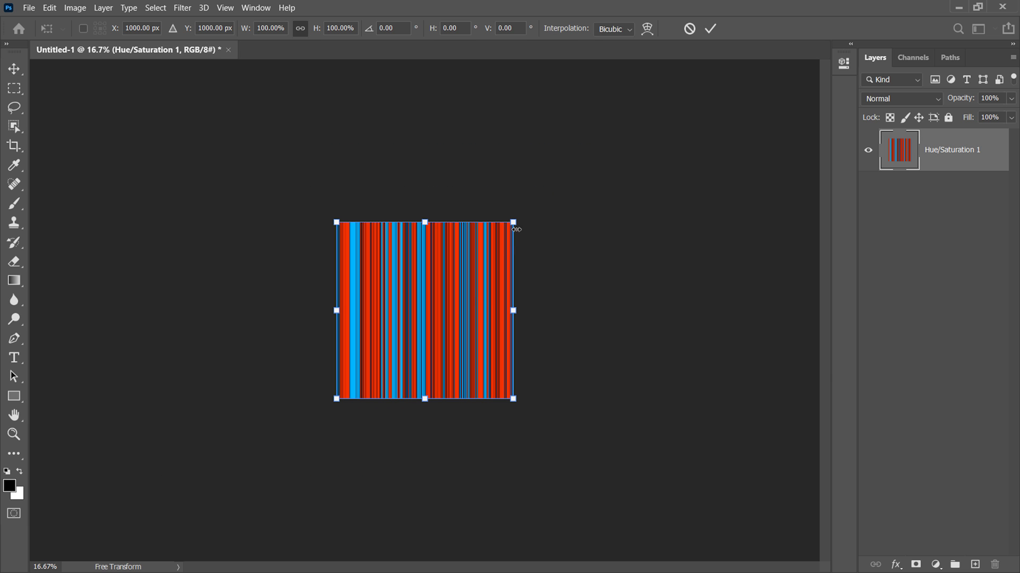
{"action": "left_click_drag", "start_coordinate": [513, 223], "coordinate": [697, 191]}
{"action": "left_click_drag", "start_coordinate": [451, 293], "coordinate": [484, 295]}
{"action": "left_click", "coordinate": [710, 29]}
{"action": "key", "text": "ctrl+equal"}
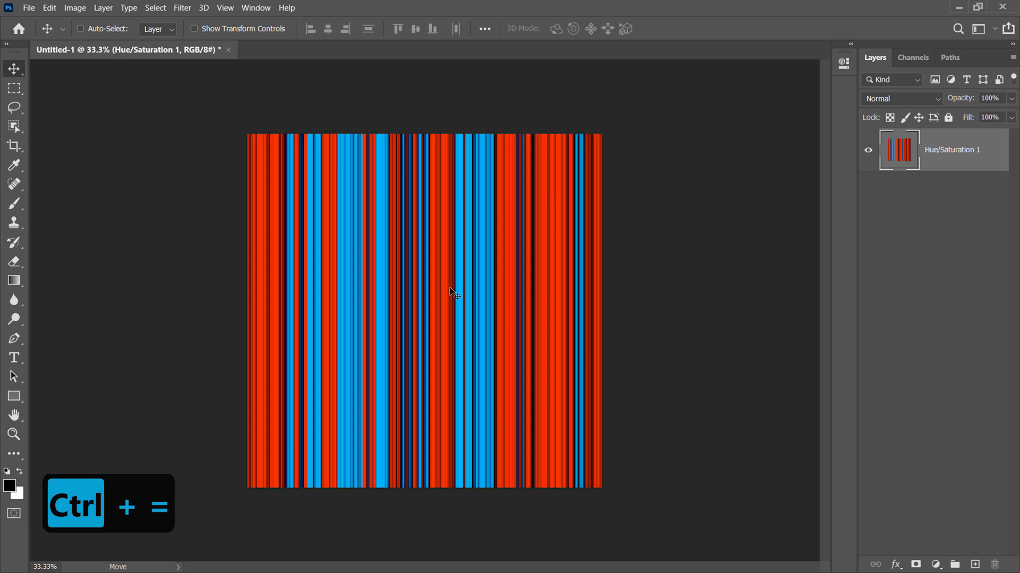
Step: Save the image as a quality-12 JPEG named 'Texture', then close it without saving changes
{"action": "left_click", "coordinate": [30, 8]}
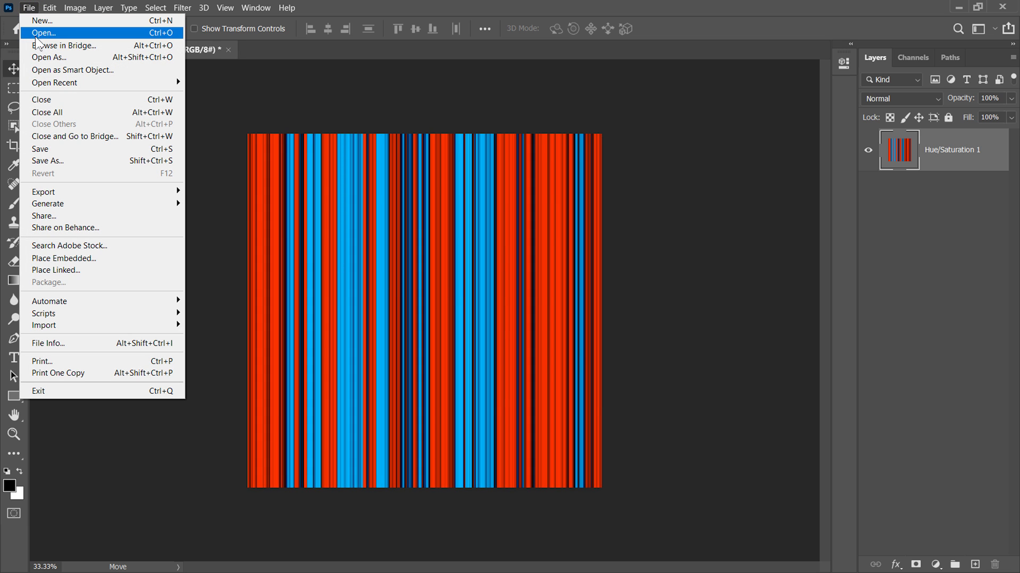
{"action": "left_click", "coordinate": [82, 160]}
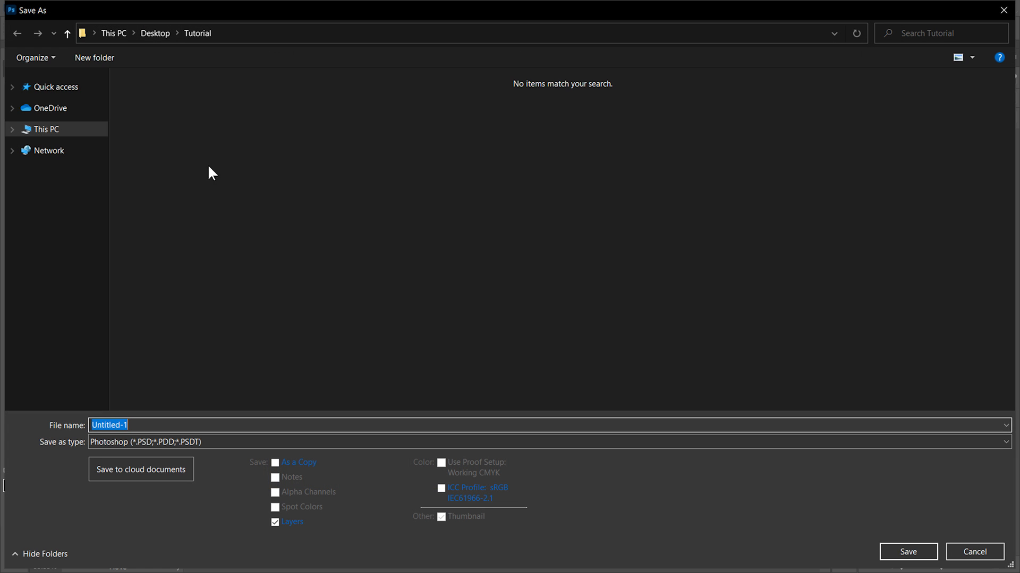
{"action": "type", "text": "Texture"}
{"action": "left_click", "coordinate": [231, 443]}
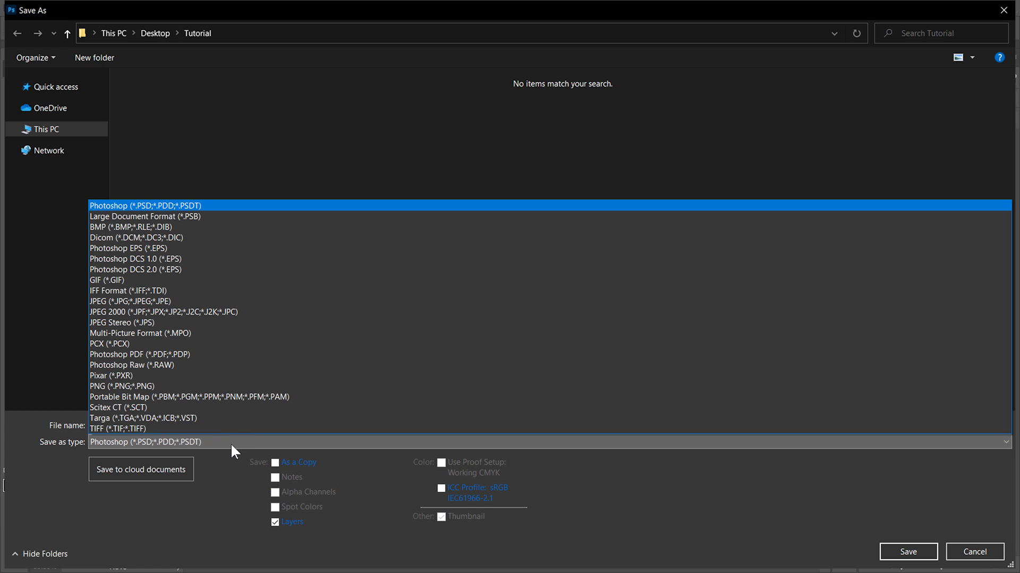
{"action": "left_click", "coordinate": [124, 302]}
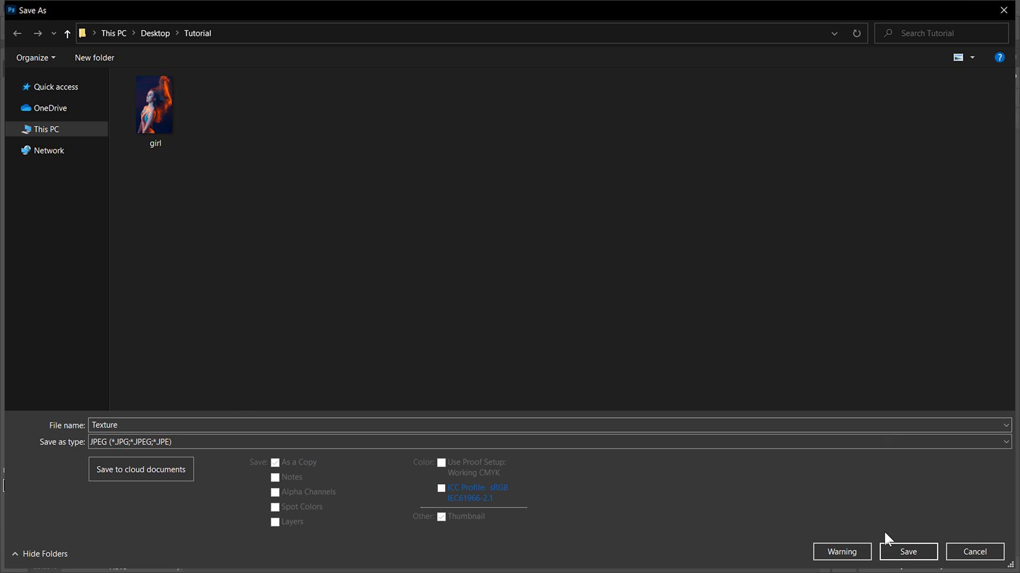
{"action": "left_click", "coordinate": [903, 548]}
{"action": "mouse_move", "coordinate": [748, 160]}
{"action": "left_mouse_down"}
{"action": "mouse_move", "coordinate": [736, 159]}
{"action": "mouse_move", "coordinate": [747, 160]}
{"action": "left_mouse_up"}
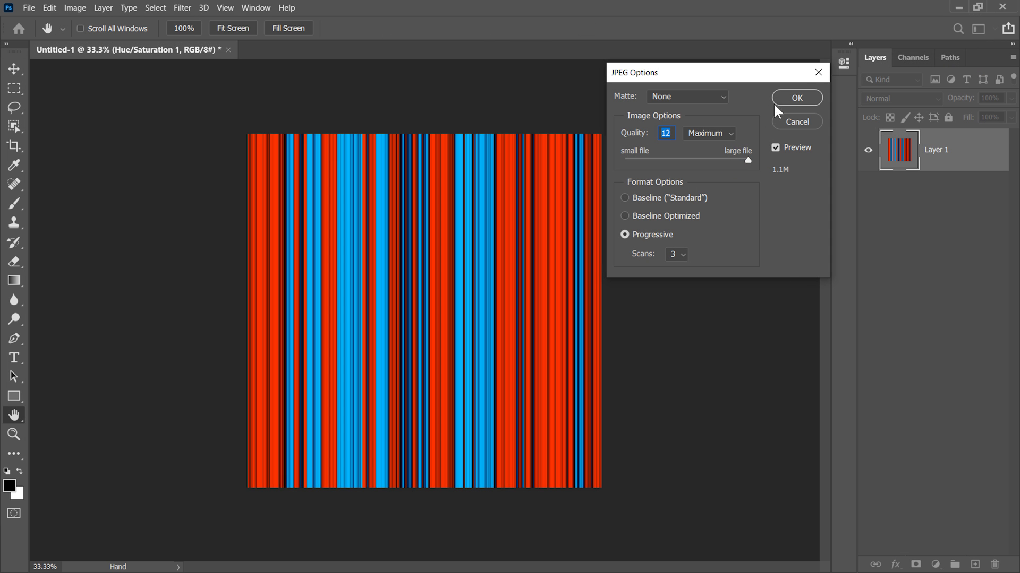
{"action": "left_click", "coordinate": [795, 98]}
{"action": "left_click", "coordinate": [228, 49]}
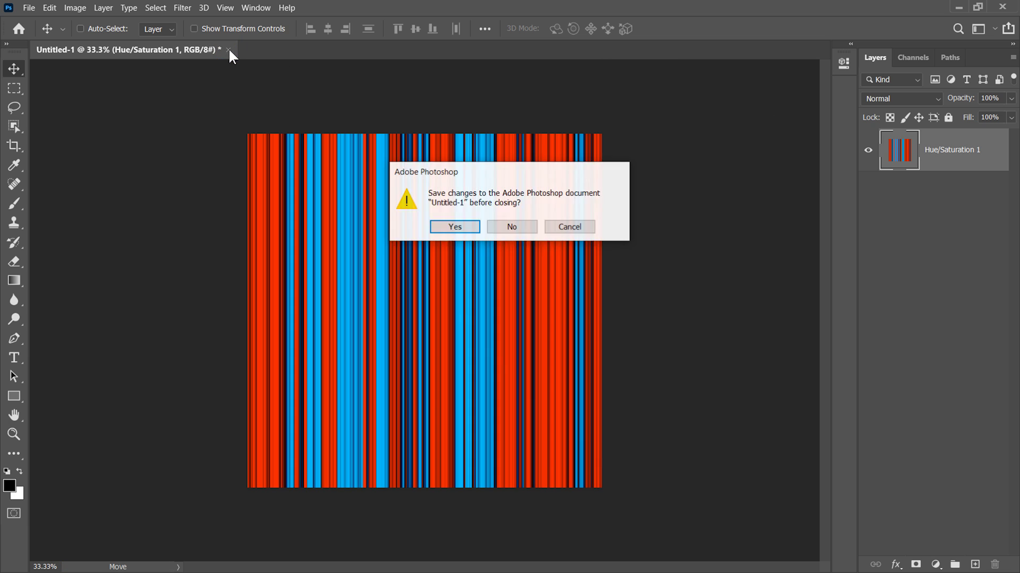
{"action": "left_click", "coordinate": [516, 227]}
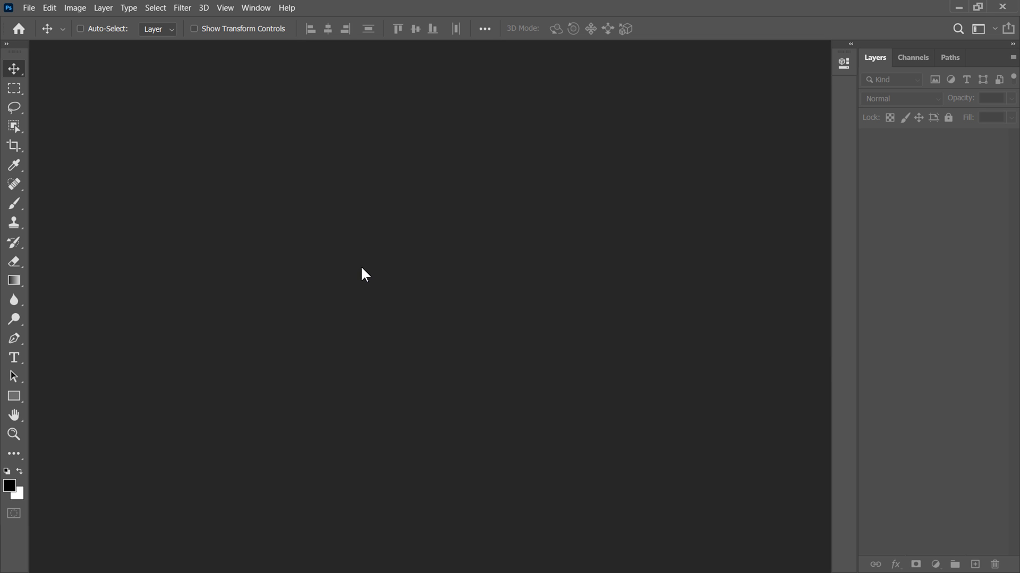
Step: Save the panel layout as a new workspace named '2D', then start a new document
{"action": "left_click", "coordinate": [255, 10]}
{"action": "mouse_move", "coordinate": [272, 38]}
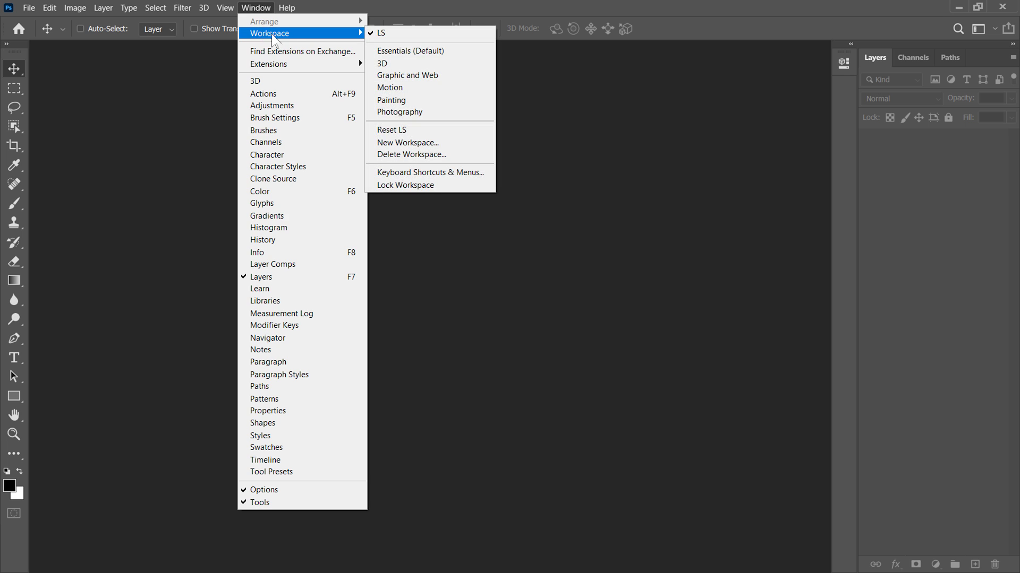
{"action": "left_click", "coordinate": [407, 143]}
{"action": "key", "text": "BackSpace"}
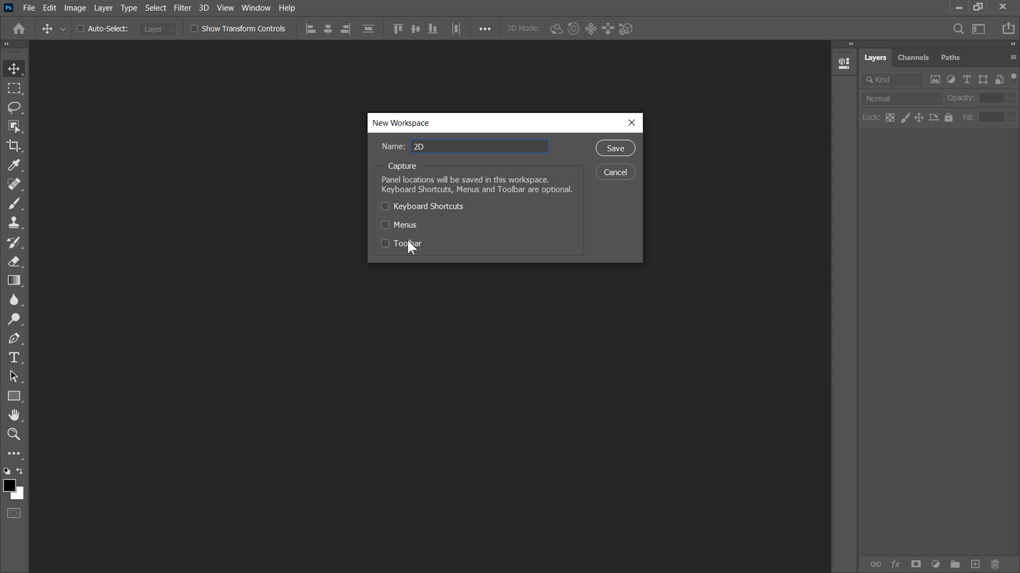
{"action": "left_click", "coordinate": [626, 149]}
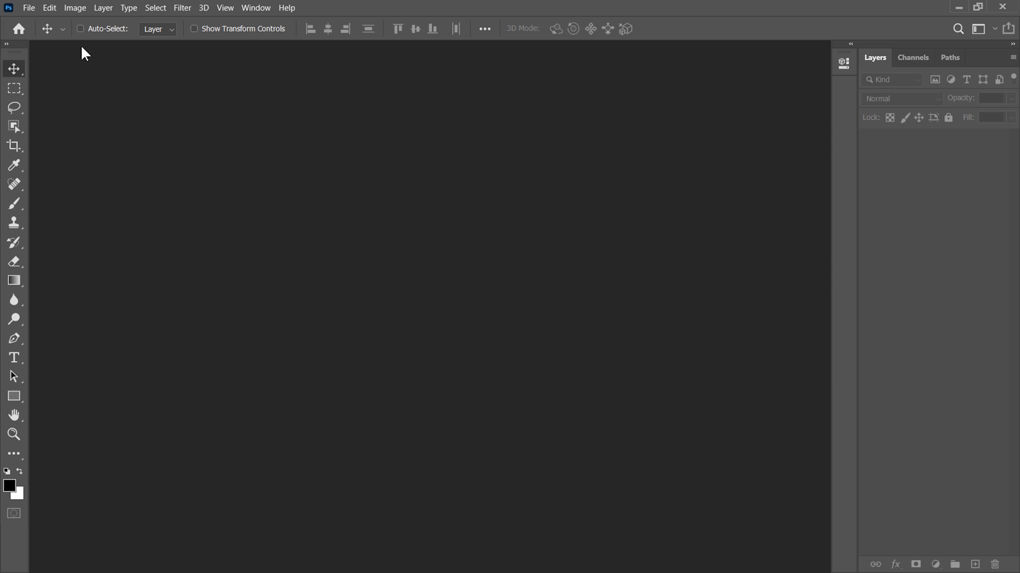
{"action": "left_click", "coordinate": [28, 7]}
{"action": "left_click", "coordinate": [97, 21]}
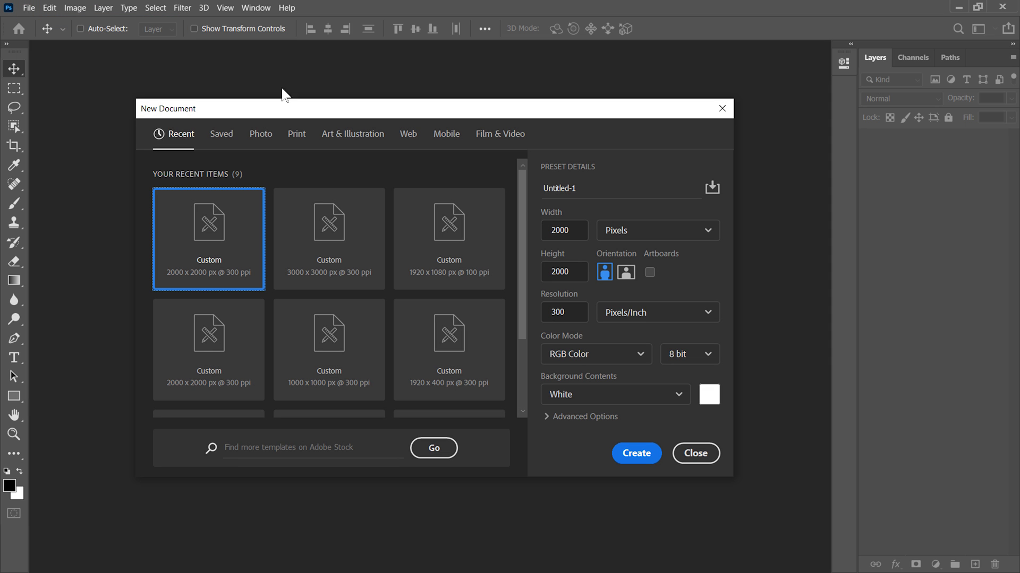
Step: Create a 3000 × 3000 px document with a black background and add an empty Layer 1
{"action": "double_click", "coordinate": [544, 230]}
{"action": "type", "text": "3000"}
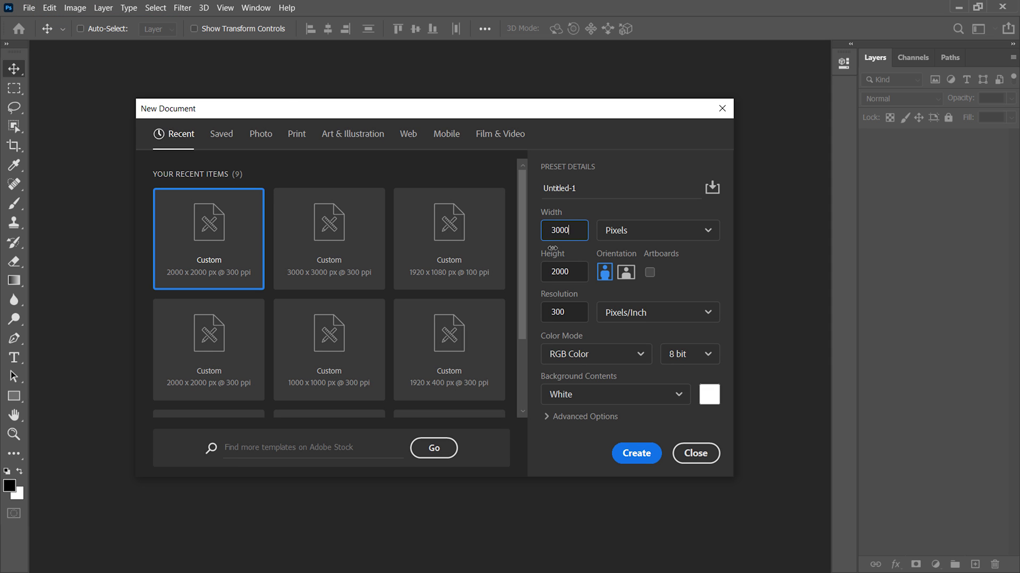
{"action": "key", "text": "Tab"}
{"action": "type", "text": "3"}
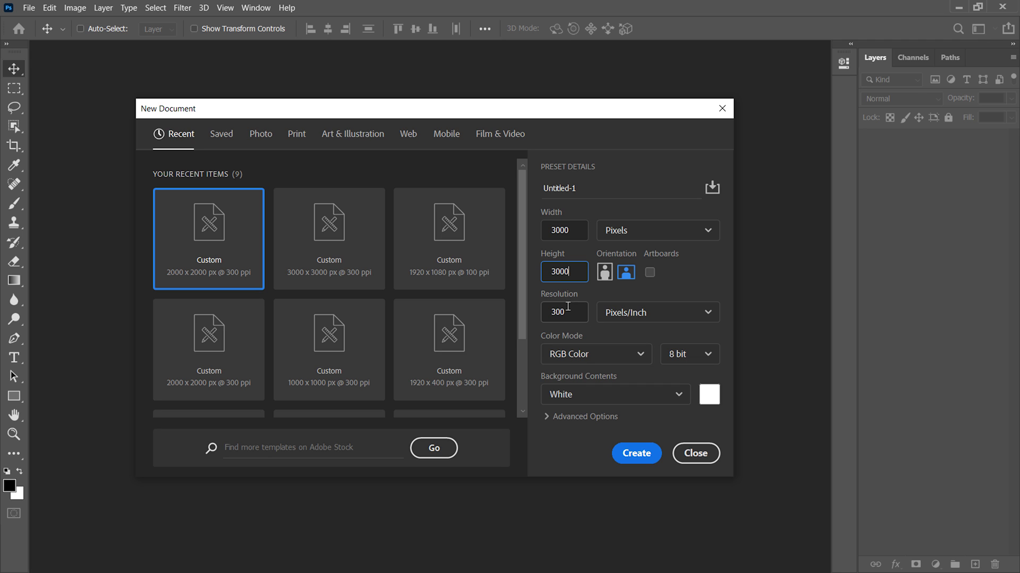
{"action": "left_click", "coordinate": [594, 395]}
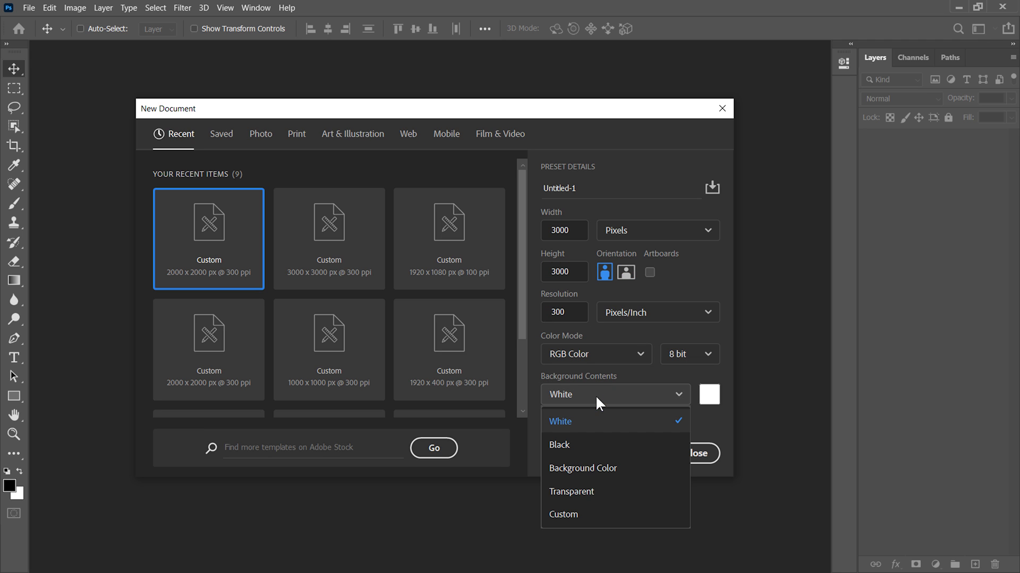
{"action": "left_click", "coordinate": [598, 444]}
{"action": "left_click", "coordinate": [630, 452]}
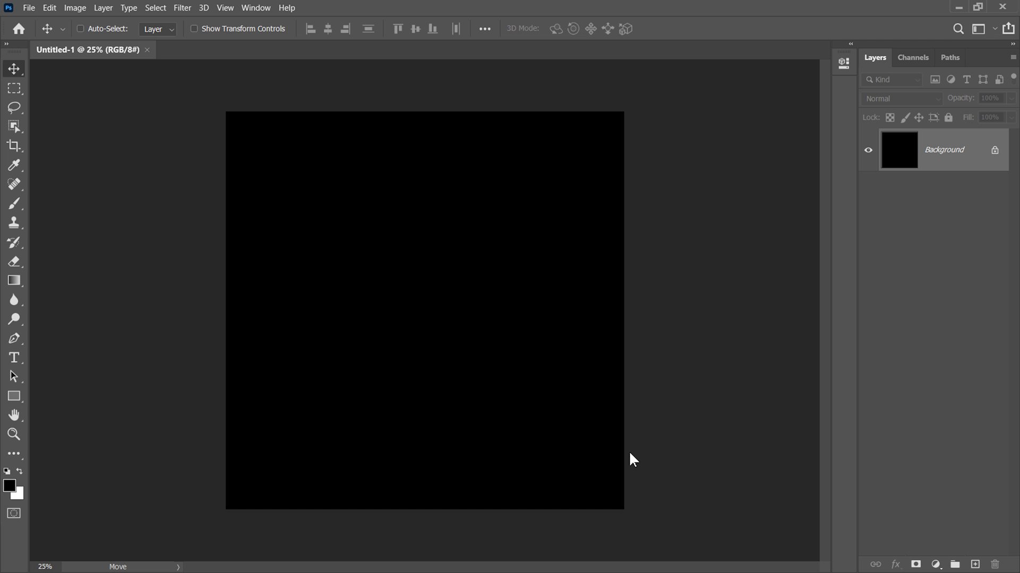
{"action": "left_click", "coordinate": [975, 564]}
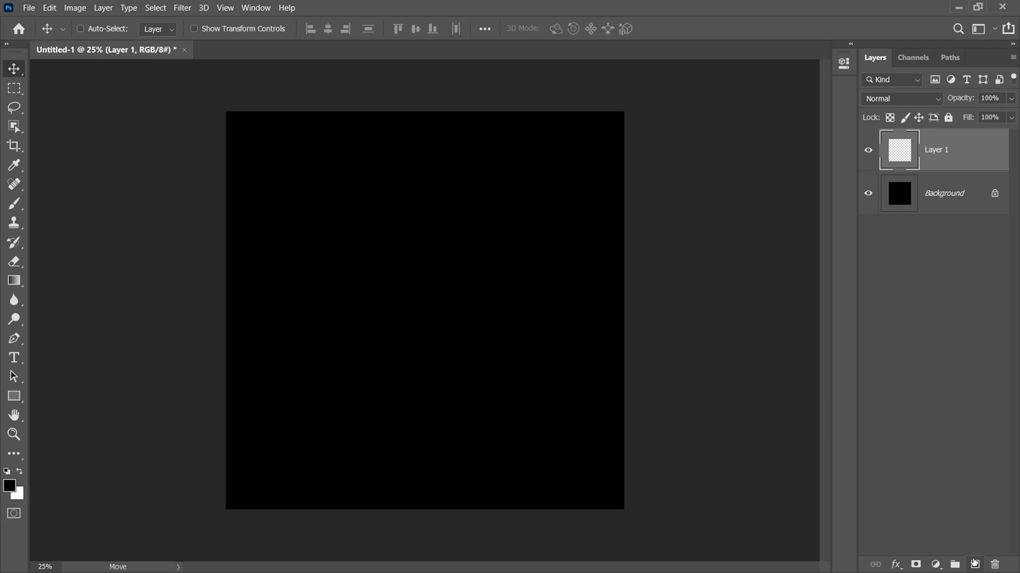
{"action": "left_click", "coordinate": [901, 154]}
Step: With the Pen tool, draw the left side of a wavy path, zigzagging down toward the bottom loop
{"action": "left_click", "coordinate": [15, 338]}
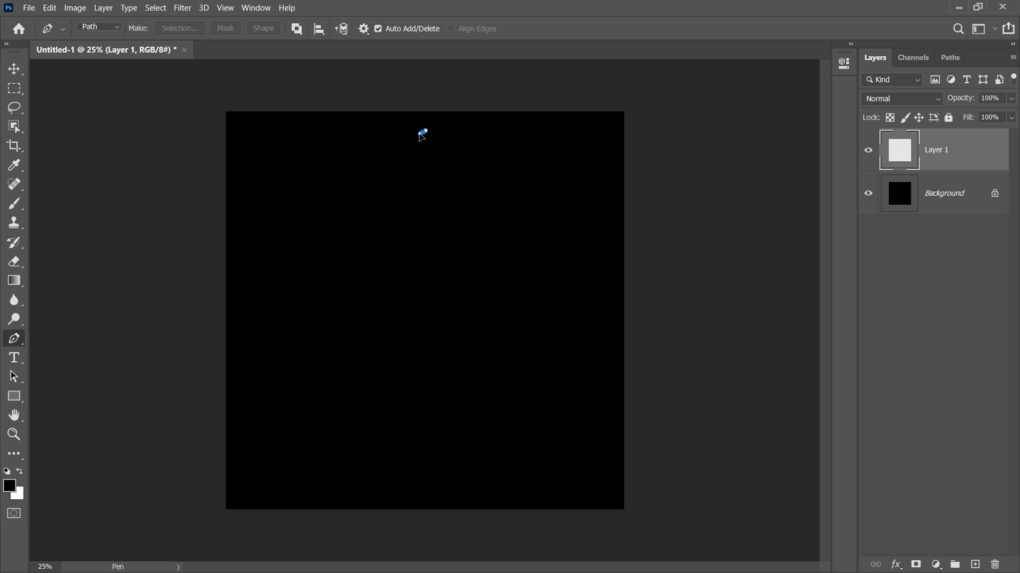
{"action": "left_click_drag", "start_coordinate": [423, 132], "coordinate": [396, 159]}
{"action": "mouse_move", "coordinate": [350, 167]}
{"action": "left_mouse_down"}
{"action": "mouse_move", "coordinate": [332, 165]}
{"action": "mouse_move", "coordinate": [371, 202]}
{"action": "mouse_move", "coordinate": [365, 230]}
{"action": "left_mouse_up"}
{"action": "left_click", "coordinate": [391, 211]}
{"action": "left_click_drag", "start_coordinate": [335, 233], "coordinate": [314, 226]}
{"action": "left_click", "coordinate": [324, 250]}
{"action": "left_click", "coordinate": [357, 261]}
{"action": "left_click", "coordinate": [359, 277]}
{"action": "left_click", "coordinate": [345, 288]}
{"action": "left_click_drag", "start_coordinate": [309, 287], "coordinate": [311, 301]}
{"action": "left_click_drag", "start_coordinate": [393, 318], "coordinate": [400, 332]}
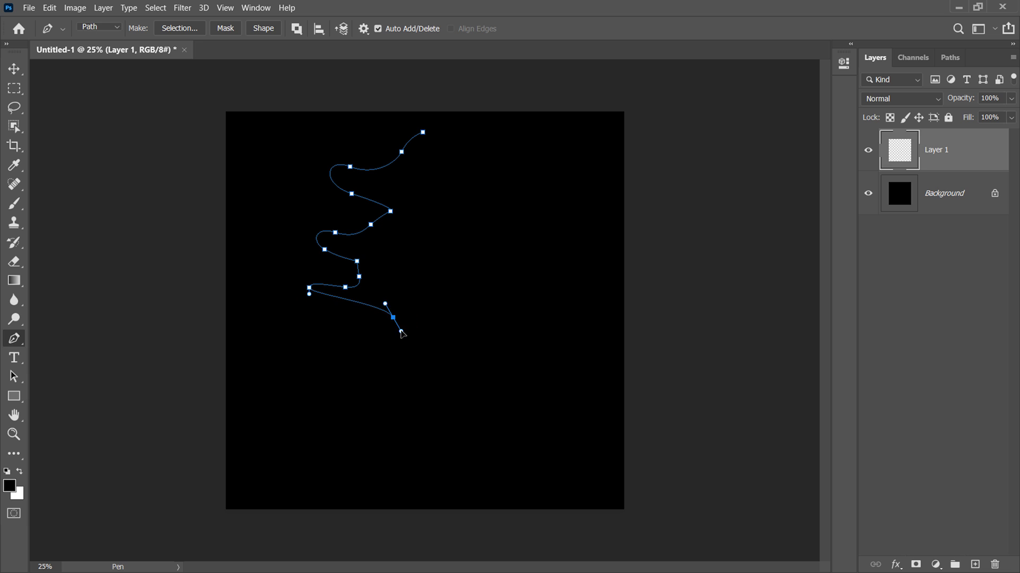
{"action": "left_click", "coordinate": [357, 328]}
{"action": "left_click_drag", "start_coordinate": [315, 319], "coordinate": [329, 341]}
{"action": "left_click", "coordinate": [356, 351]}
{"action": "left_click", "coordinate": [336, 374]}
{"action": "left_click", "coordinate": [374, 389]}
{"action": "left_click", "coordinate": [407, 427]}
{"action": "left_click", "coordinate": [386, 445]}
{"action": "left_click", "coordinate": [429, 451]}
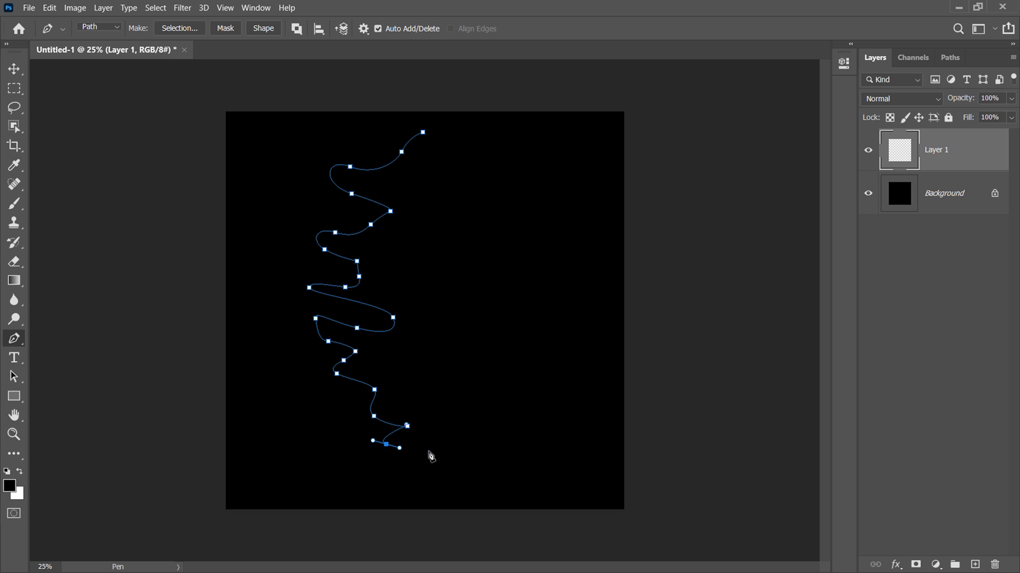
{"action": "left_click", "coordinate": [460, 438]}
Step: Curve the bottom loop, bring the path up the right side, and close it at the start
{"action": "left_click_drag", "start_coordinate": [476, 392], "coordinate": [483, 381]}
{"action": "left_click", "coordinate": [459, 353]}
{"action": "left_click", "coordinate": [466, 313]}
{"action": "left_click", "coordinate": [453, 298]}
{"action": "left_click", "coordinate": [438, 284]}
{"action": "left_click", "coordinate": [442, 260]}
{"action": "left_click", "coordinate": [463, 206]}
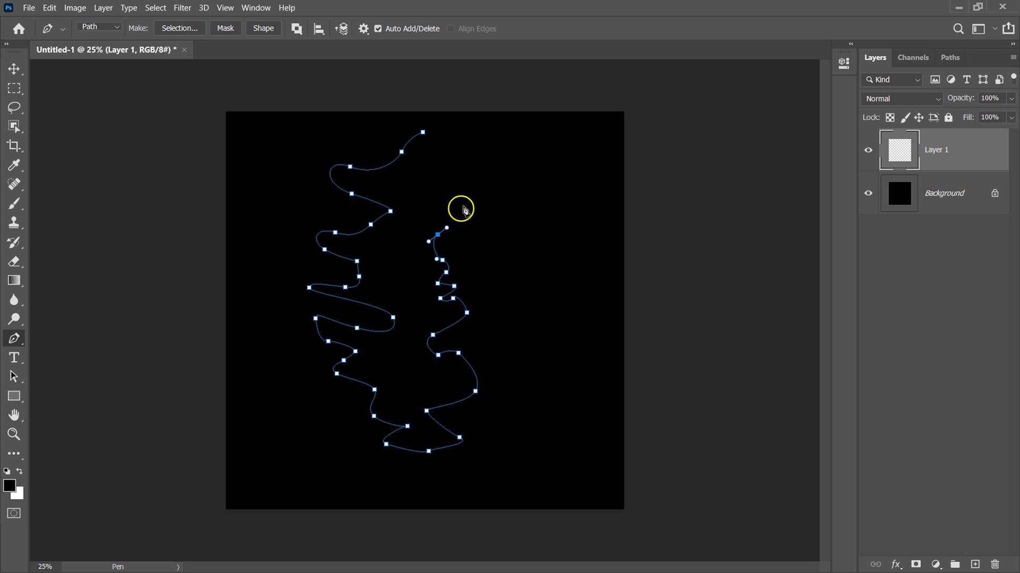
{"action": "left_click", "coordinate": [432, 189]}
{"action": "left_click_drag", "start_coordinate": [430, 166], "coordinate": [443, 162]}
{"action": "left_click", "coordinate": [454, 147]}
{"action": "left_click", "coordinate": [407, 122]}
{"action": "left_click", "coordinate": [422, 131]}
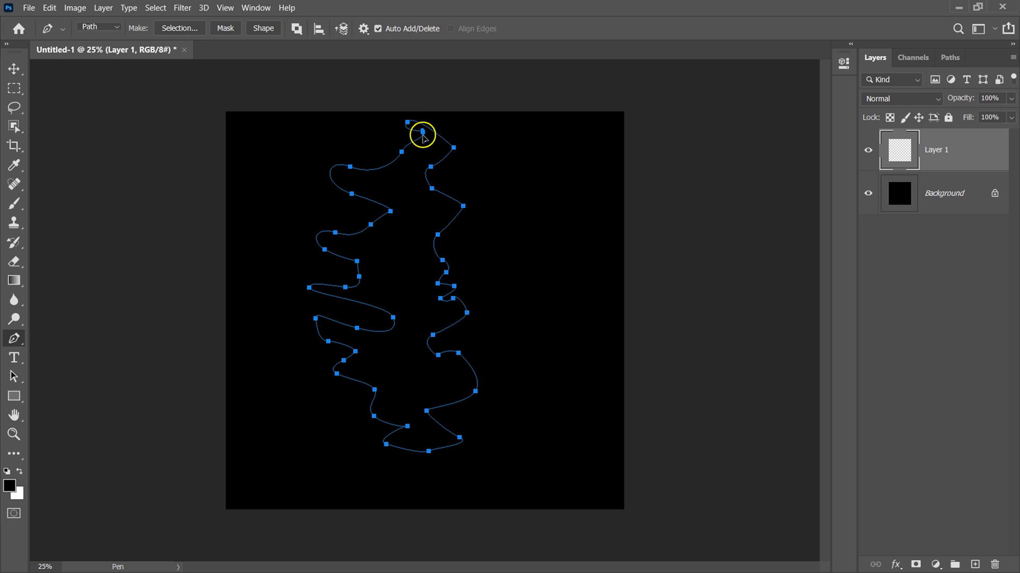
{"action": "left_click_drag", "start_coordinate": [422, 137], "coordinate": [416, 140]}
Step: Scale the closed path down to 13.38% with Free Transform Path
{"action": "right_click", "coordinate": [407, 221]}
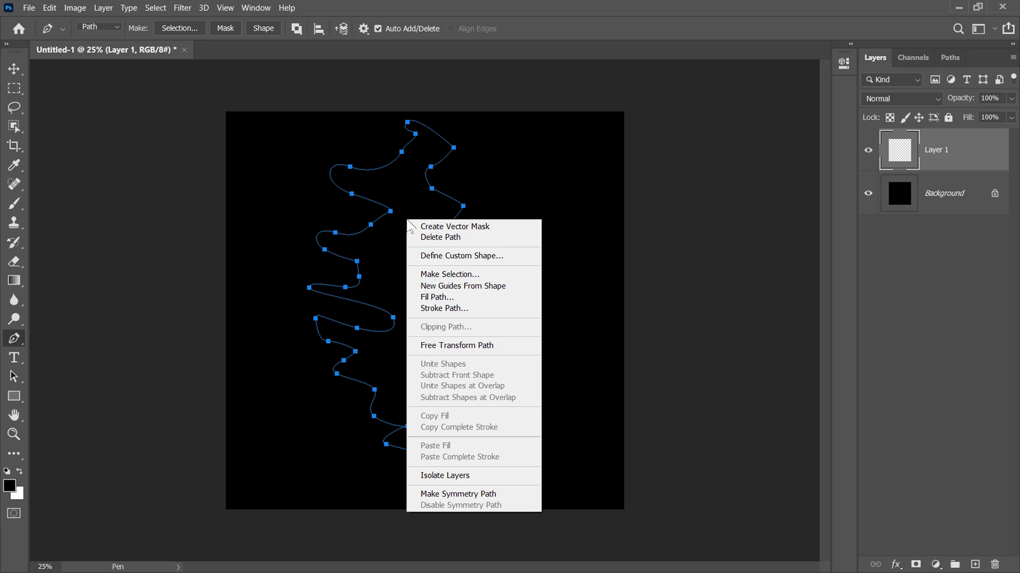
{"action": "left_click", "coordinate": [455, 346]}
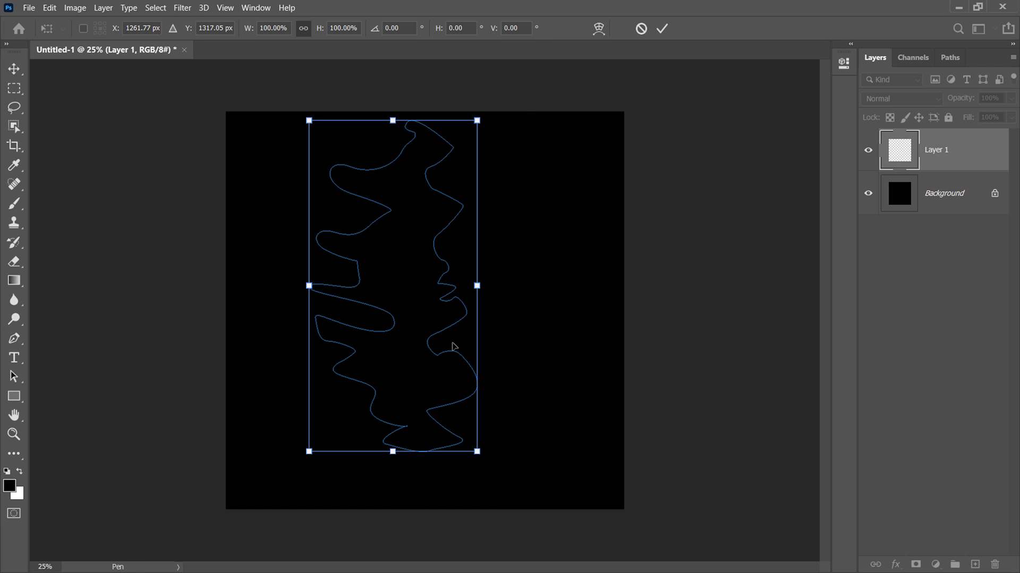
{"action": "left_click_drag", "start_coordinate": [476, 118], "coordinate": [426, 287]}
{"action": "left_click", "coordinate": [660, 29]}
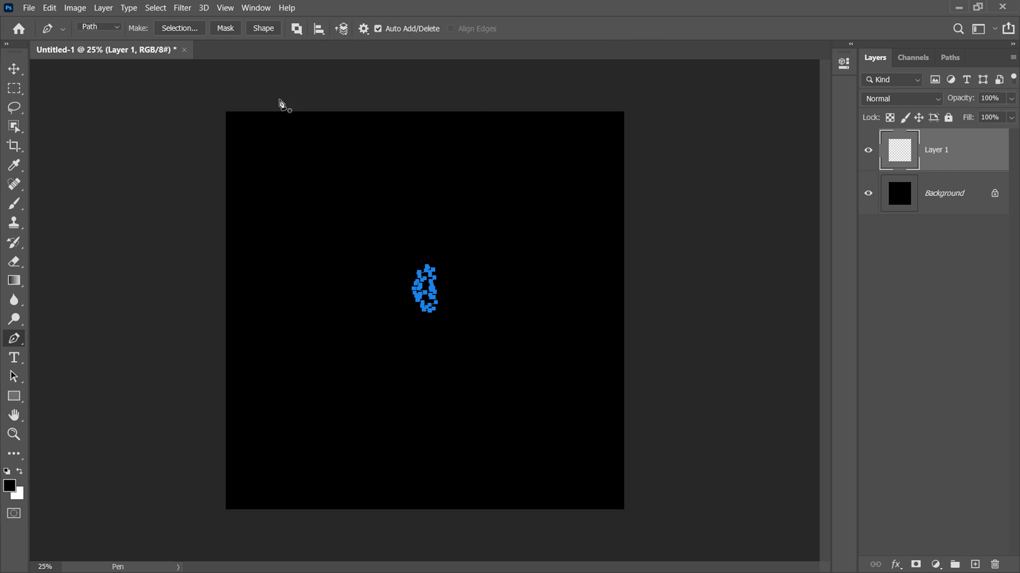
Step: Create a New 3D Extrusion from Selected Path and accept switching to the 3D workspace
{"action": "left_click", "coordinate": [205, 8]}
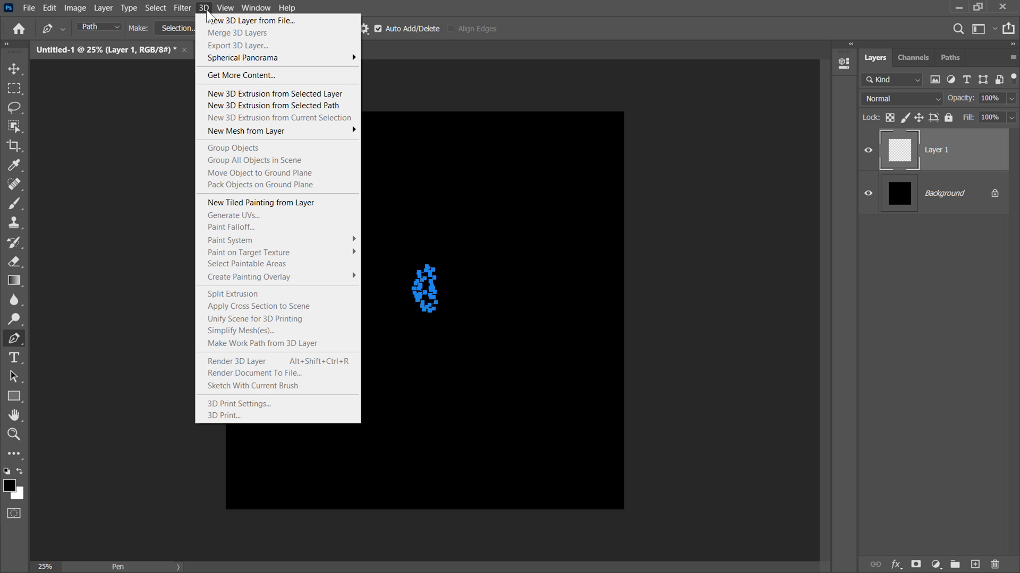
{"action": "left_click", "coordinate": [331, 106]}
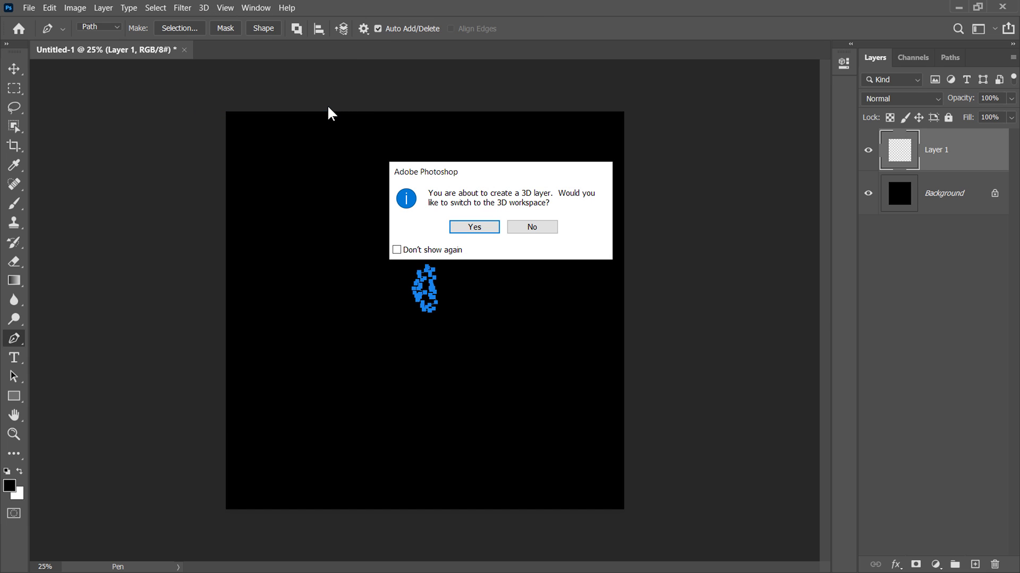
{"action": "left_click", "coordinate": [475, 229]}
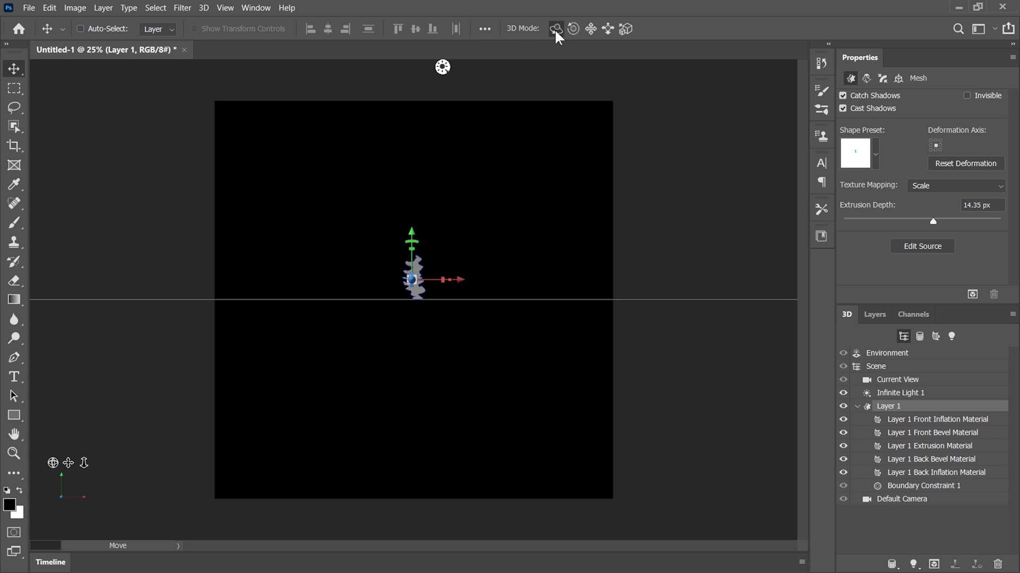
Step: Rotate the extruded Layer 1 mesh to a side view showing its depth
{"action": "left_click_drag", "start_coordinate": [545, 233], "coordinate": [569, 263]}
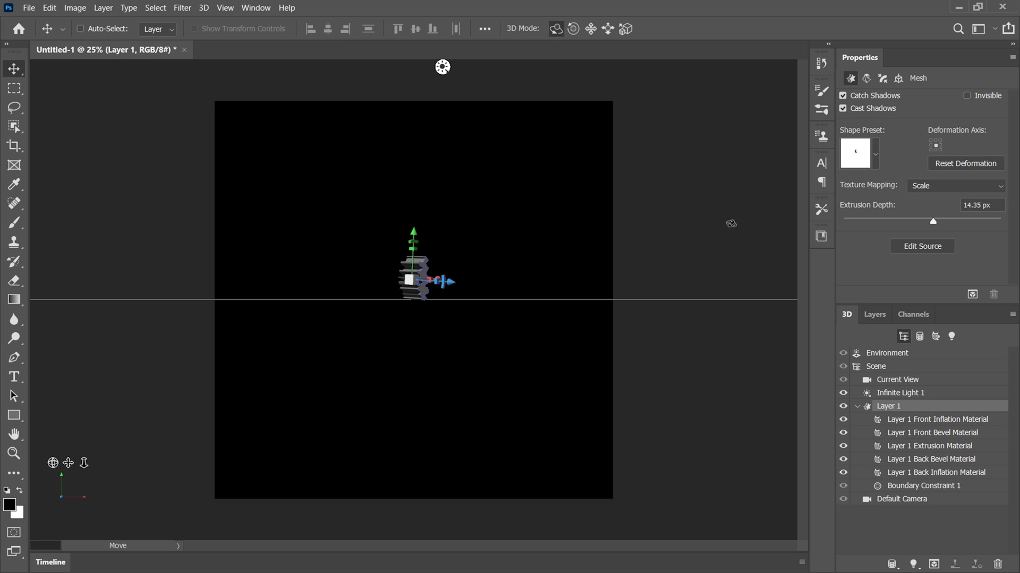
Step: Set Extrusion Depth to -169.14 px and Horizontal Angle to -360°, then rotate the ring upright
{"action": "left_click", "coordinate": [866, 76]}
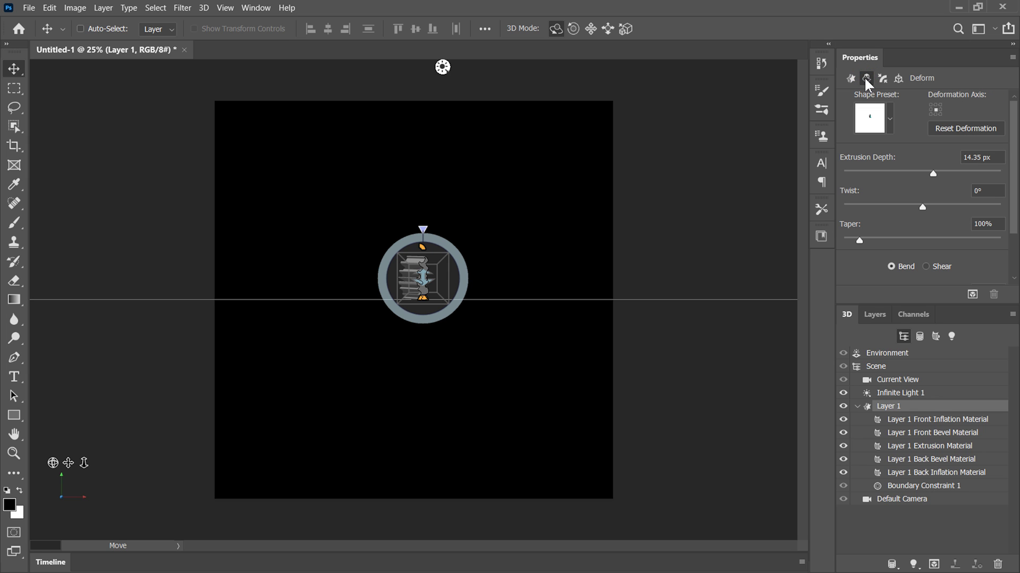
{"action": "left_click_drag", "start_coordinate": [929, 170], "coordinate": [854, 178]}
{"action": "left_click_drag", "start_coordinate": [1009, 138], "coordinate": [973, 198]}
{"action": "left_click_drag", "start_coordinate": [923, 250], "coordinate": [832, 253]}
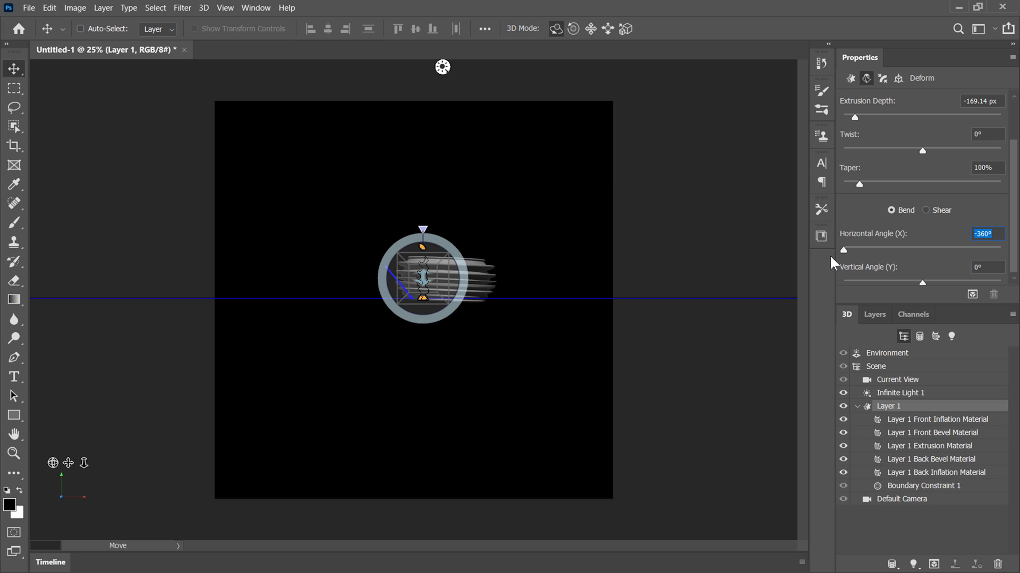
{"action": "left_click", "coordinate": [484, 226]}
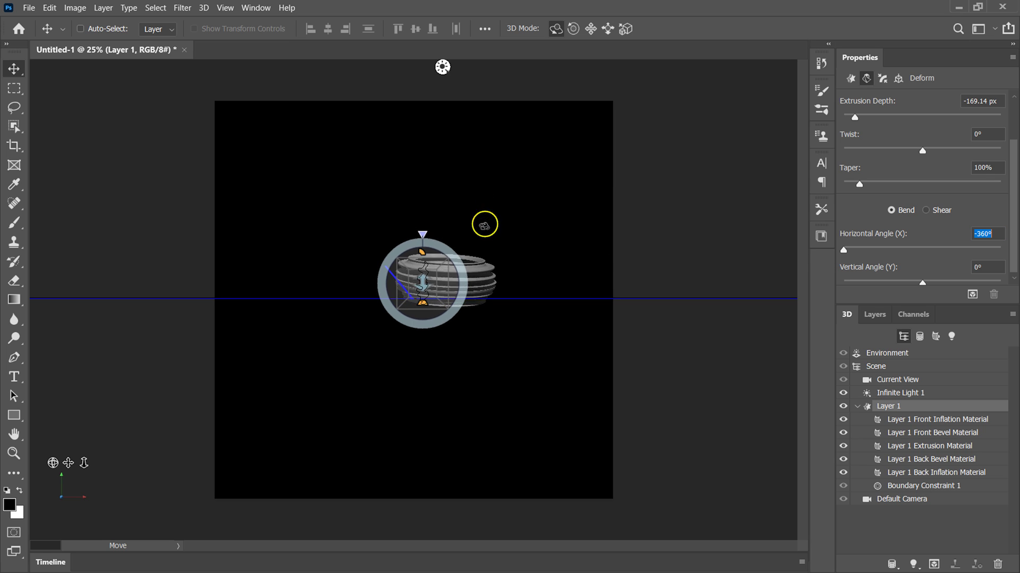
{"action": "left_click_drag", "start_coordinate": [484, 226], "coordinate": [377, 361]}
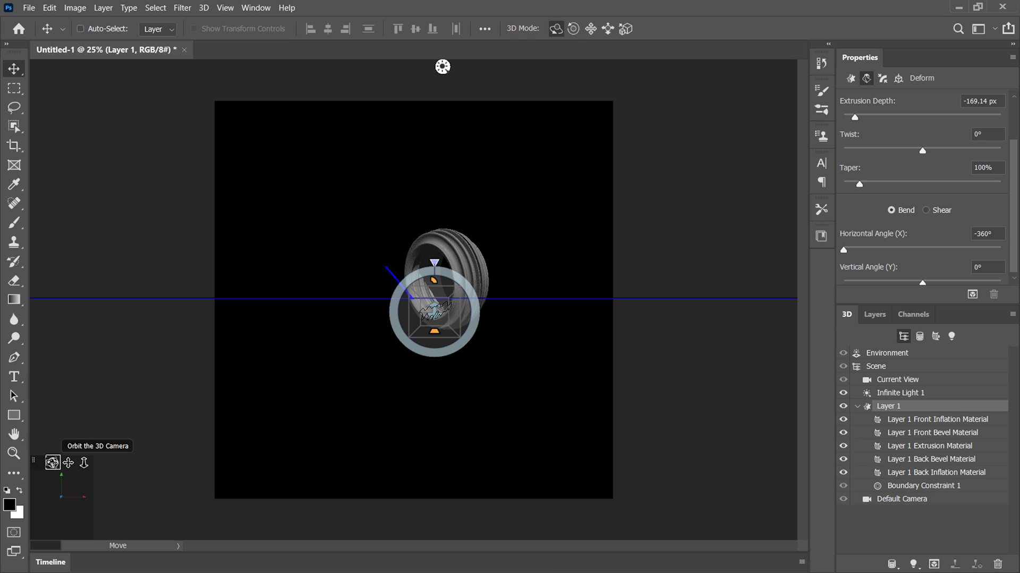
Step: Orbit, dolly and pan the camera so the ring appears larger in the canvas
{"action": "left_click_drag", "start_coordinate": [52, 463], "coordinate": [83, 526]}
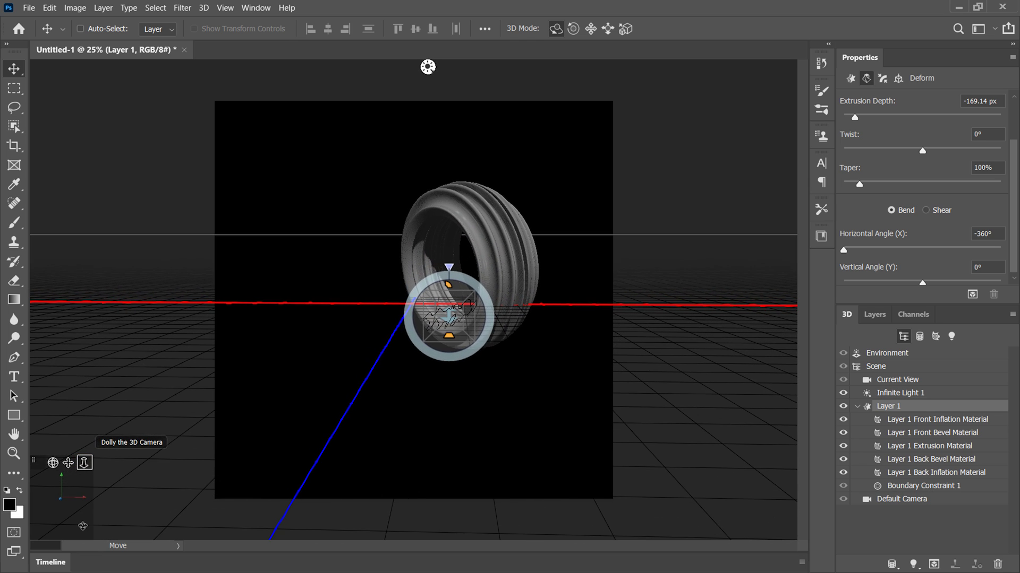
{"action": "left_click_drag", "start_coordinate": [84, 463], "coordinate": [87, 534]}
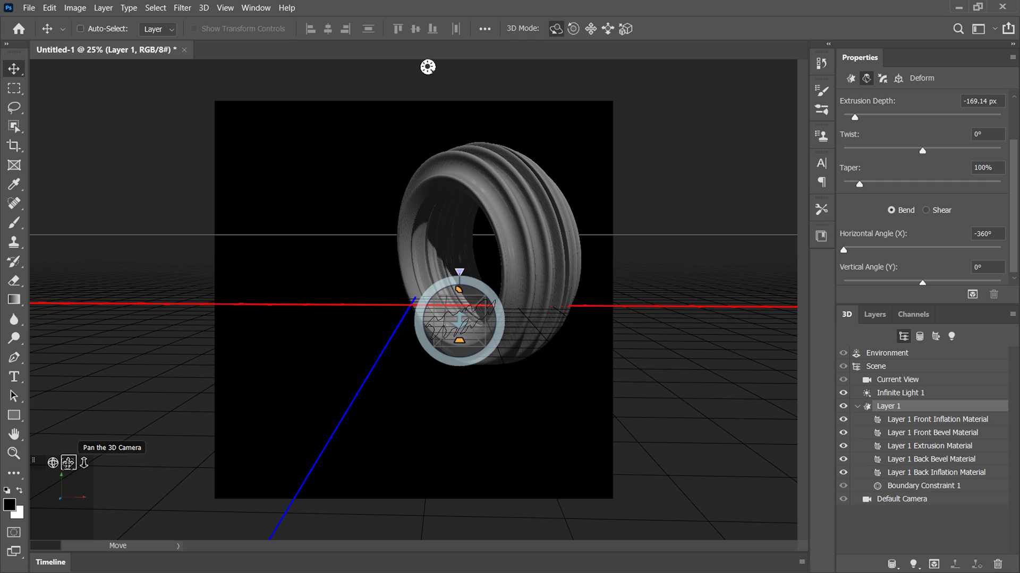
{"action": "left_click_drag", "start_coordinate": [69, 463], "coordinate": [92, 492]}
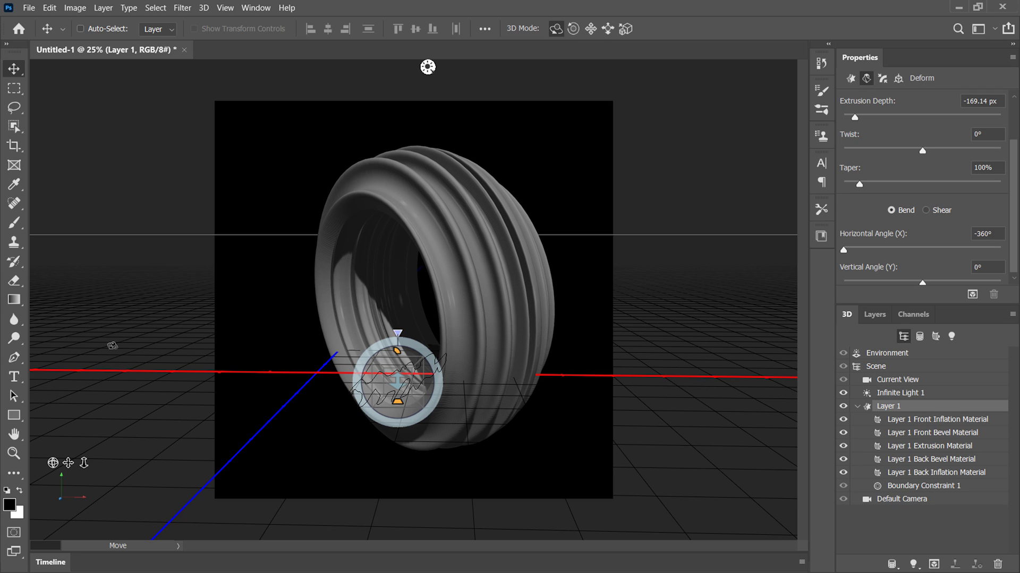
Step: Hide the 3D Ground Plane from View > Show and turn the ring more frontally
{"action": "left_click", "coordinate": [225, 8]}
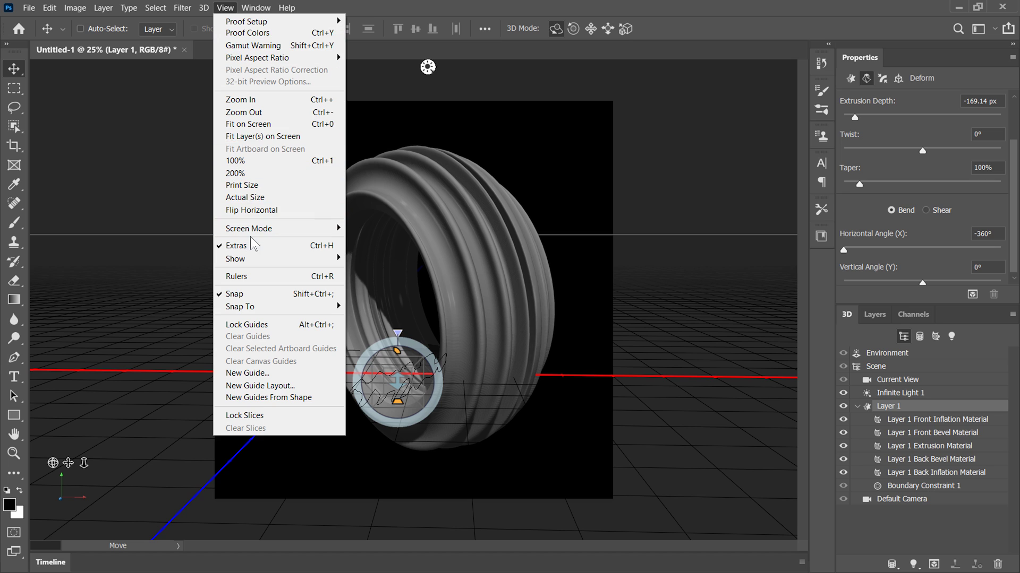
{"action": "mouse_move", "coordinate": [252, 258]}
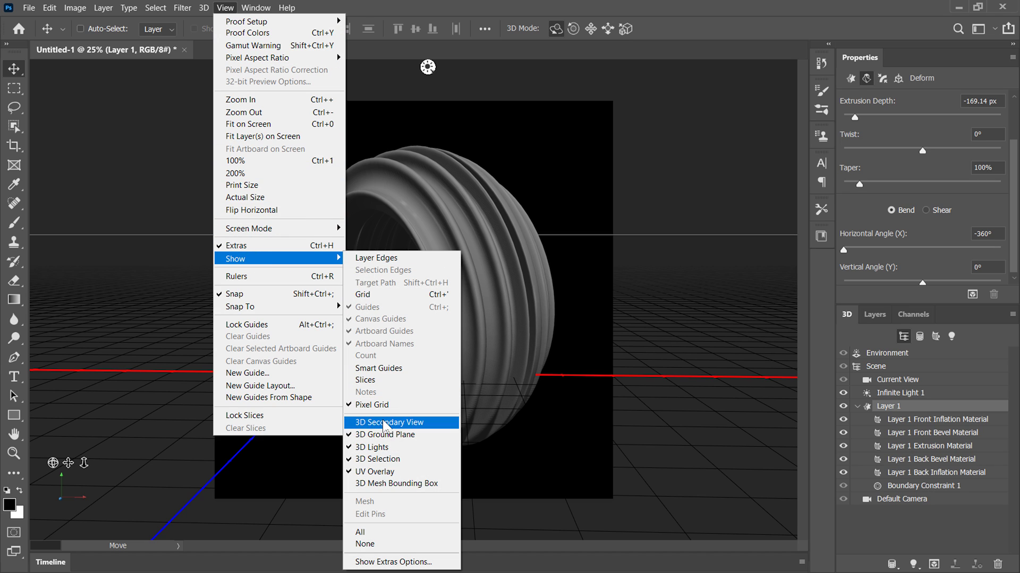
{"action": "left_click", "coordinate": [423, 434]}
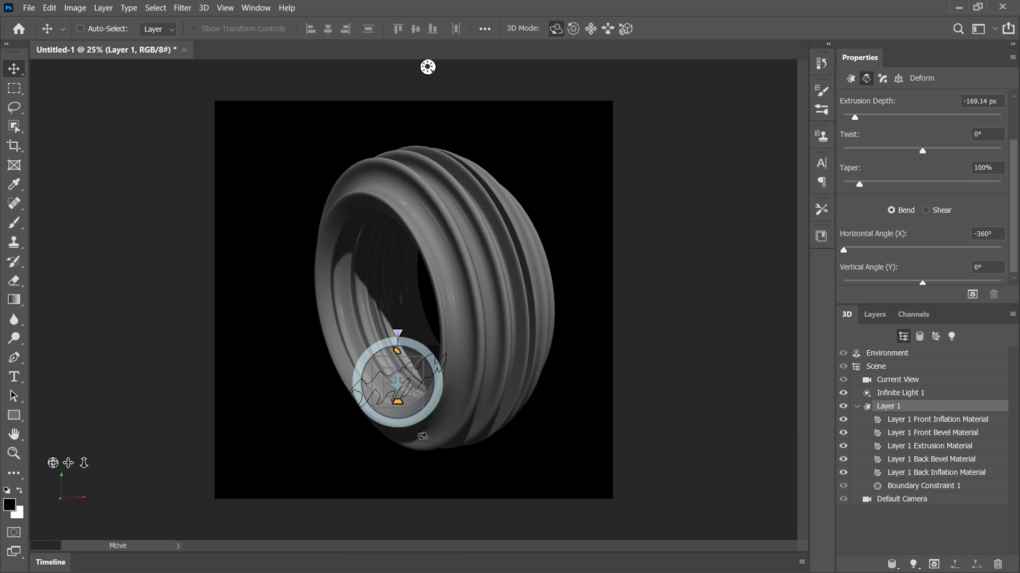
{"action": "mouse_move", "coordinate": [567, 315]}
{"action": "left_mouse_down"}
{"action": "mouse_move", "coordinate": [561, 301]}
{"action": "mouse_move", "coordinate": [568, 307]}
{"action": "left_mouse_up"}
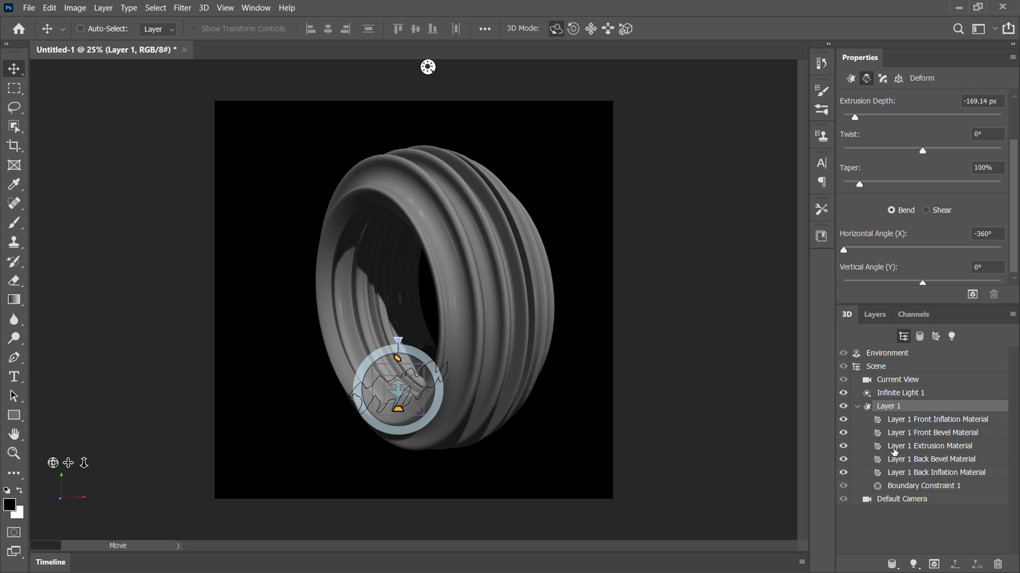
Step: Select the Layer 1 Extrusion Material, trying a pink base colour but keeping grey
{"action": "left_click", "coordinate": [935, 451]}
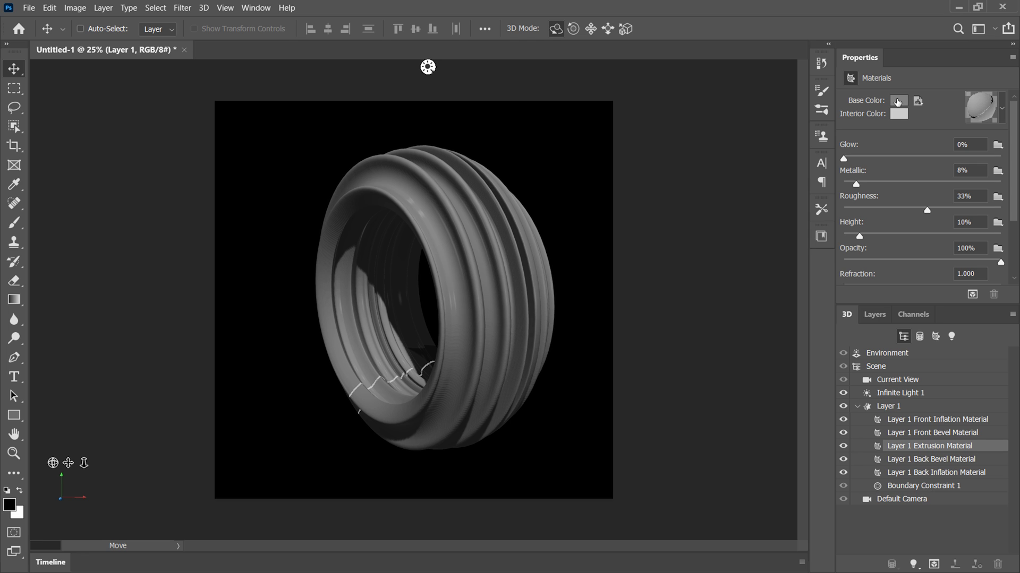
{"action": "left_click", "coordinate": [899, 102]}
{"action": "left_click_drag", "start_coordinate": [664, 295], "coordinate": [706, 304]}
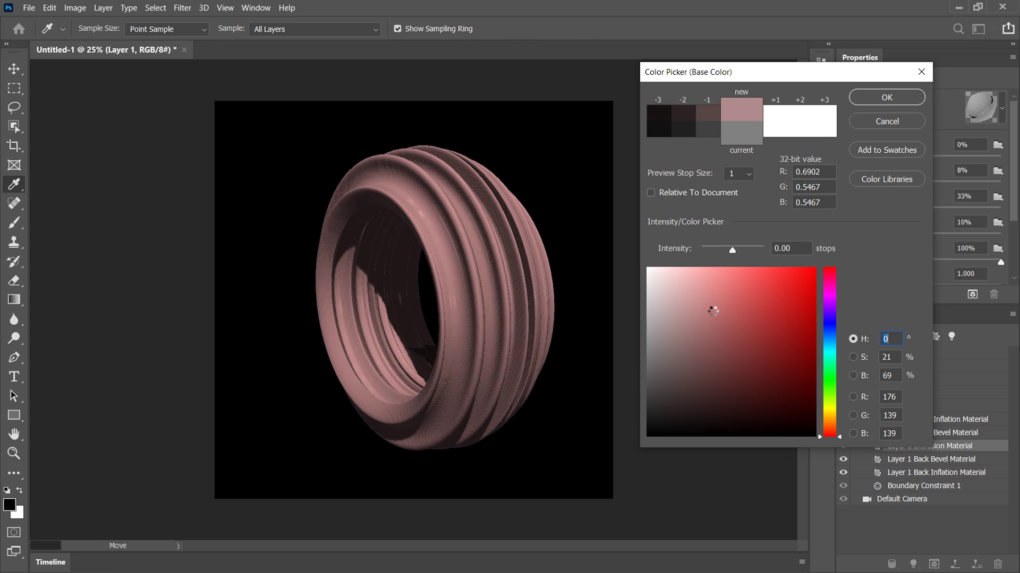
{"action": "left_click", "coordinate": [893, 123]}
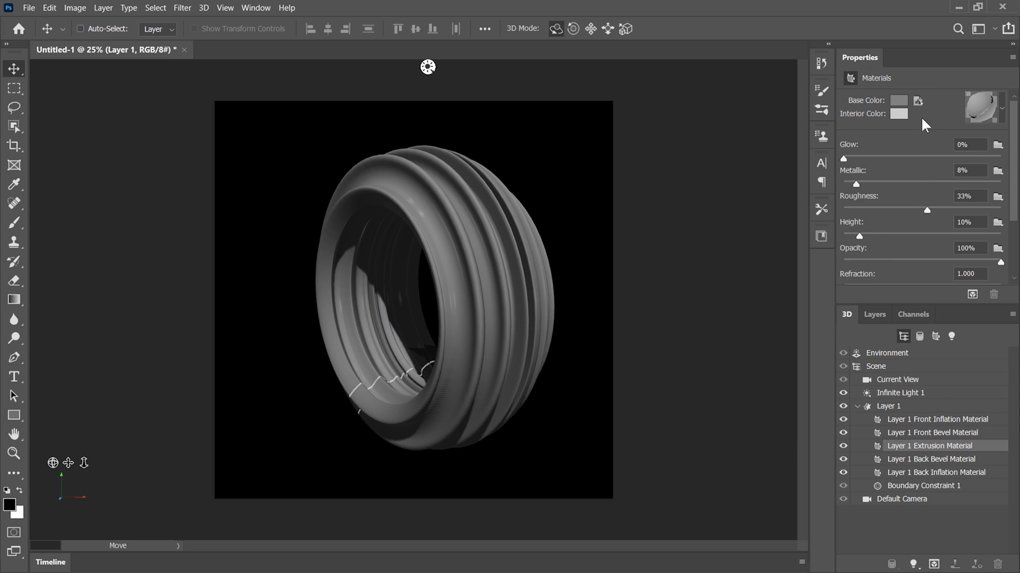
Step: Replace the base colour texture with the striped Texture image and raise Glow to 32%
{"action": "left_click", "coordinate": [917, 101]}
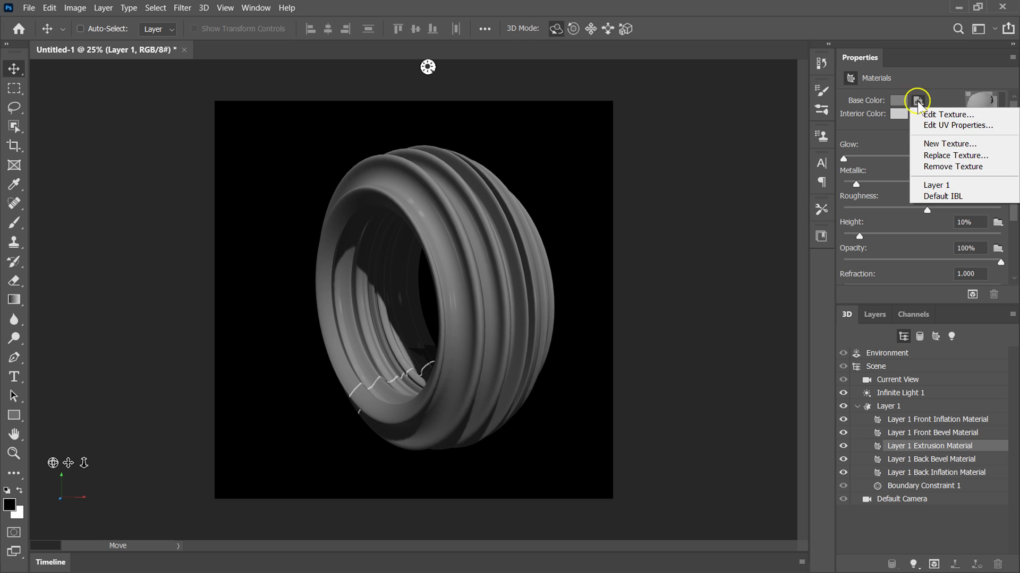
{"action": "left_click", "coordinate": [941, 155]}
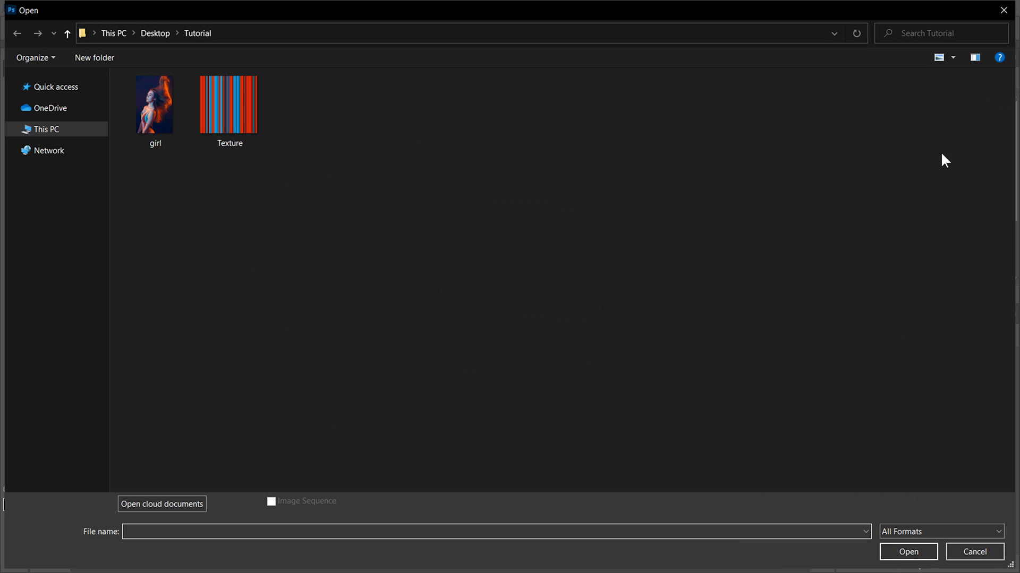
{"action": "left_click", "coordinate": [238, 115]}
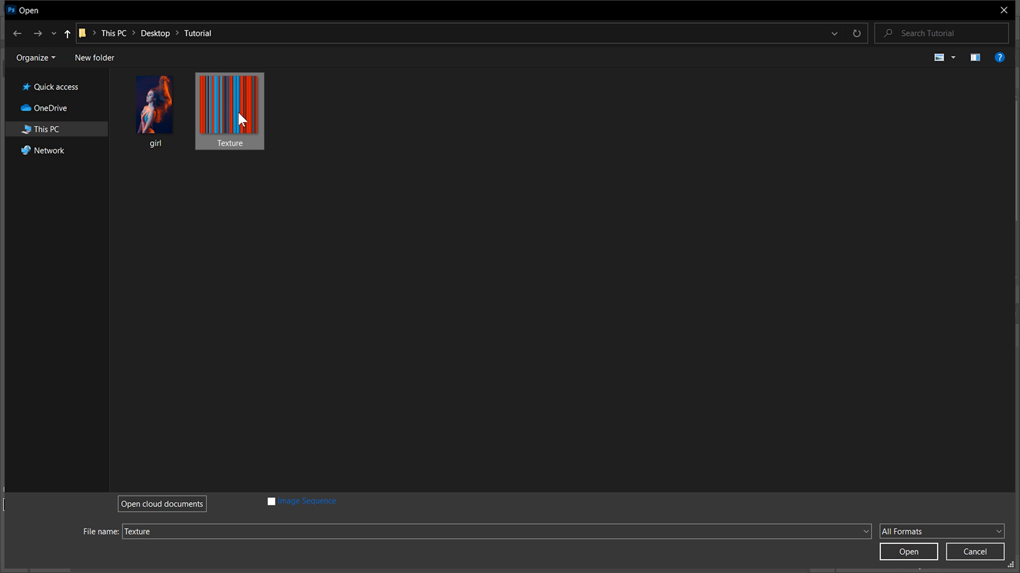
{"action": "left_click", "coordinate": [901, 551]}
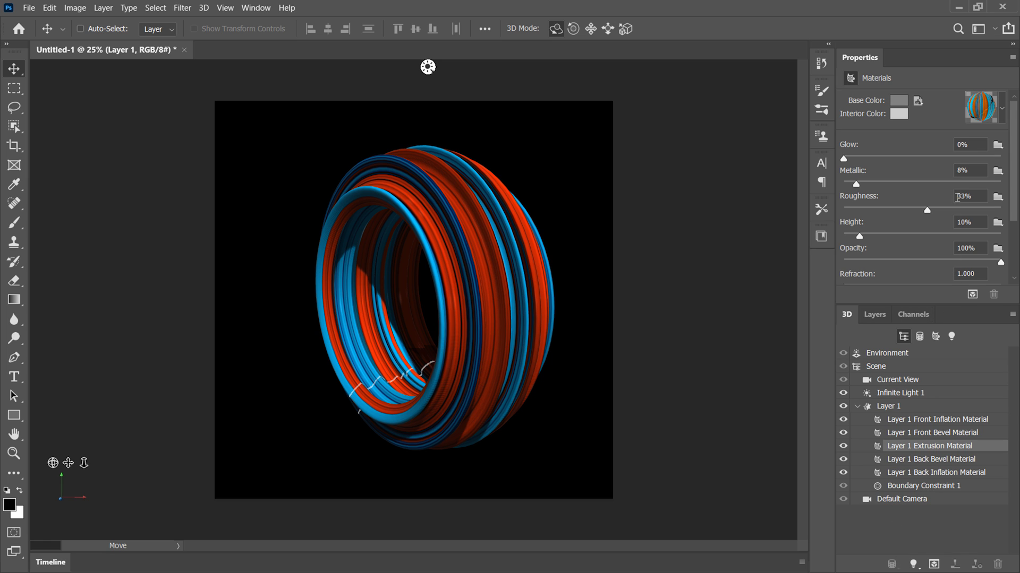
{"action": "left_click_drag", "start_coordinate": [844, 158], "coordinate": [893, 157]}
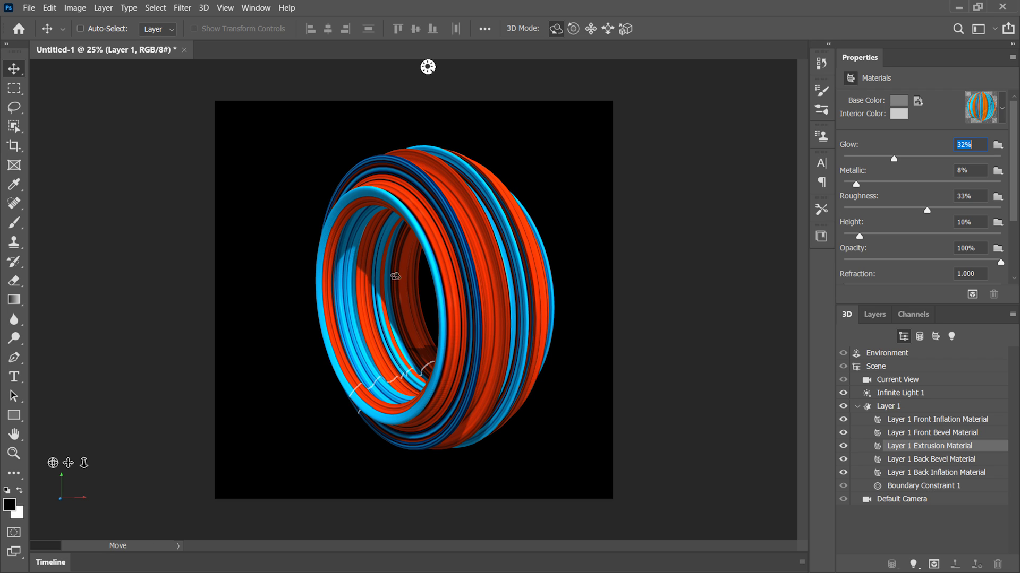
Step: Turn off the ring's shadow casting, adjust its angle, and hide the black Background layer
{"action": "left_click", "coordinate": [899, 408]}
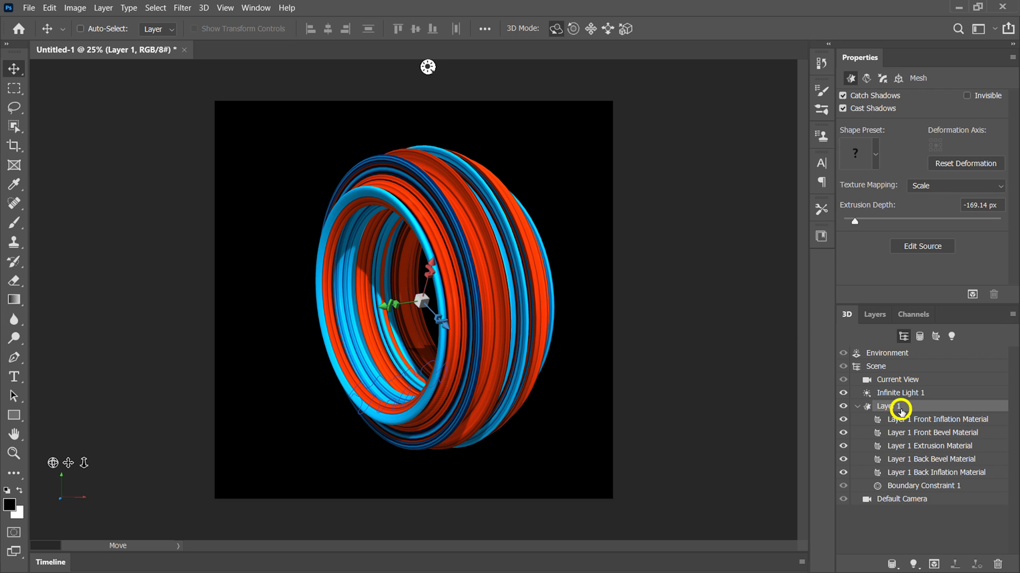
{"action": "left_click", "coordinate": [850, 106]}
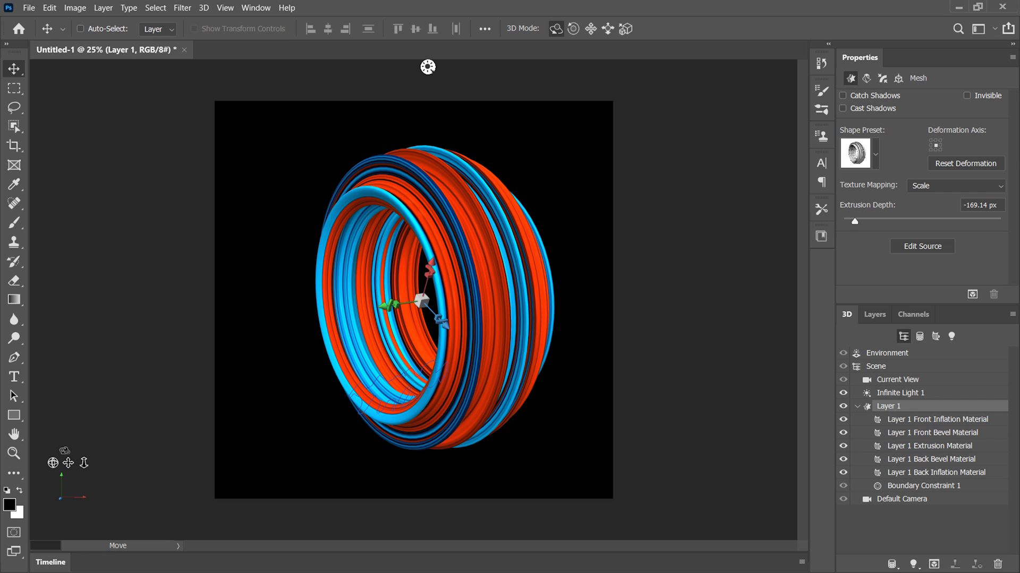
{"action": "left_click_drag", "start_coordinate": [52, 462], "coordinate": [53, 463]}
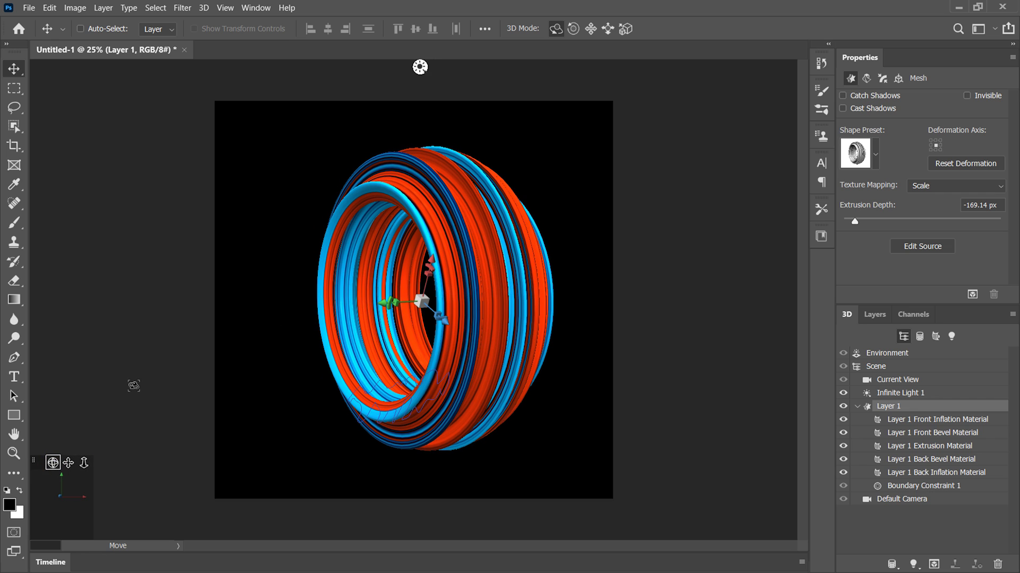
{"action": "left_click", "coordinate": [882, 314]}
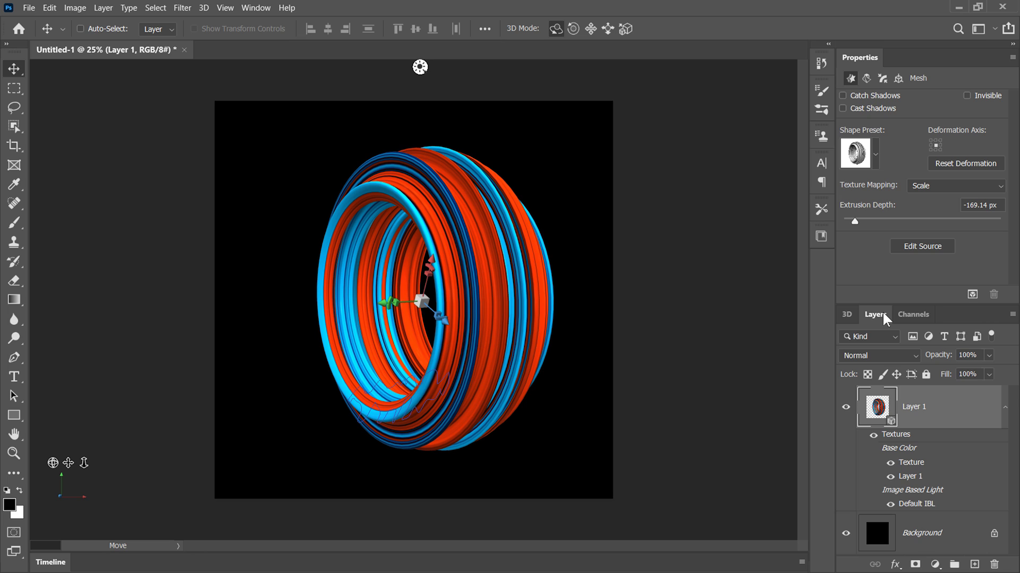
{"action": "left_click", "coordinate": [1006, 407]}
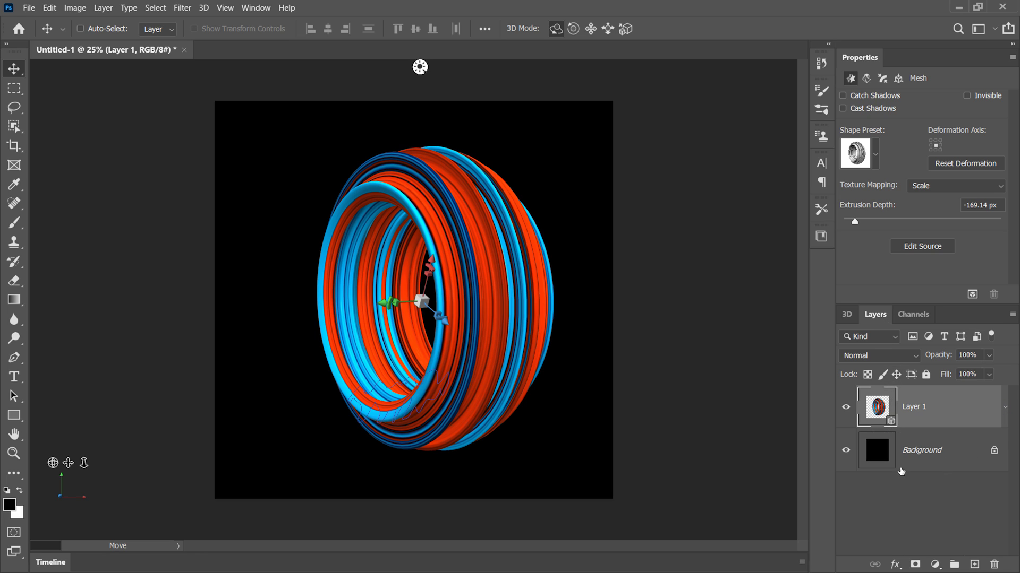
{"action": "left_click", "coordinate": [847, 451]}
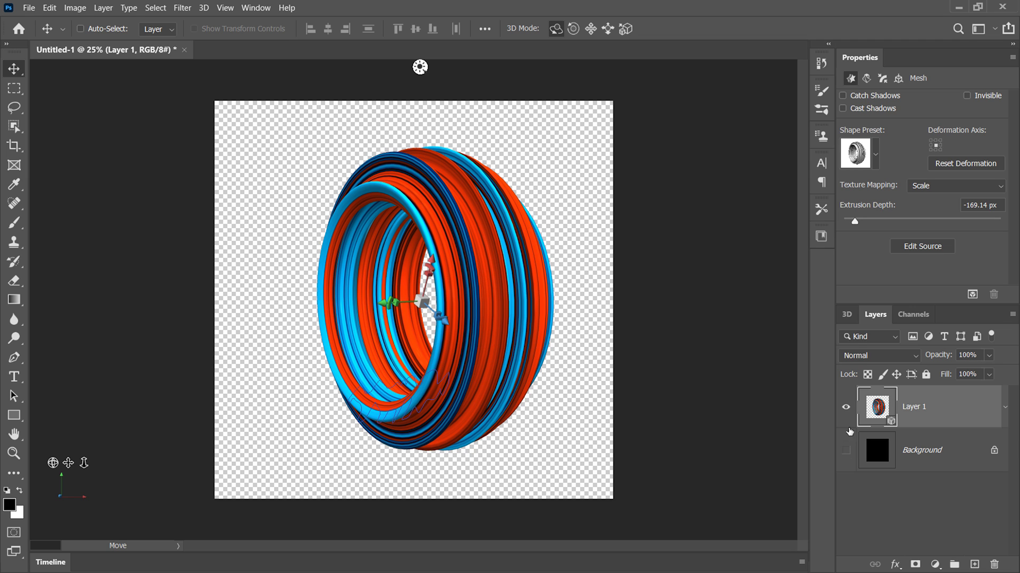
Step: Save the ring as a PNG named 3D_ring in the Tutorial folder
{"action": "left_click", "coordinate": [28, 8]}
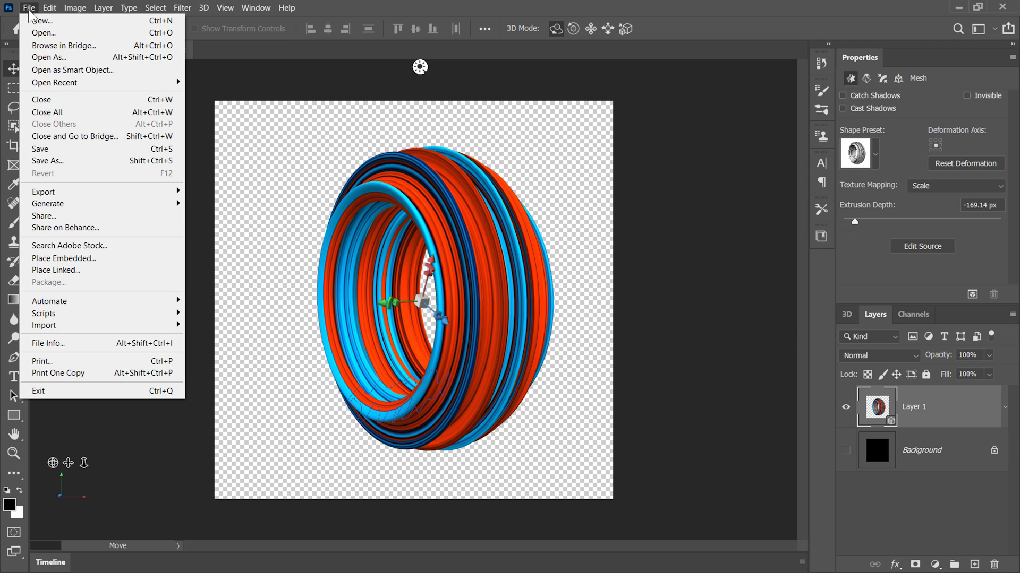
{"action": "left_click", "coordinate": [61, 161]}
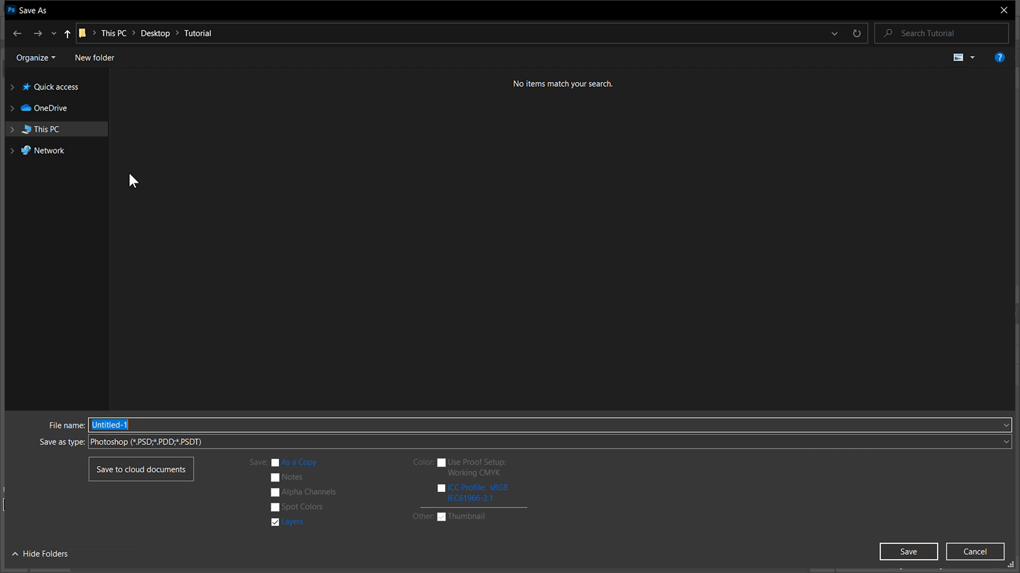
{"action": "left_click", "coordinate": [192, 440]}
{"action": "left_click", "coordinate": [182, 389]}
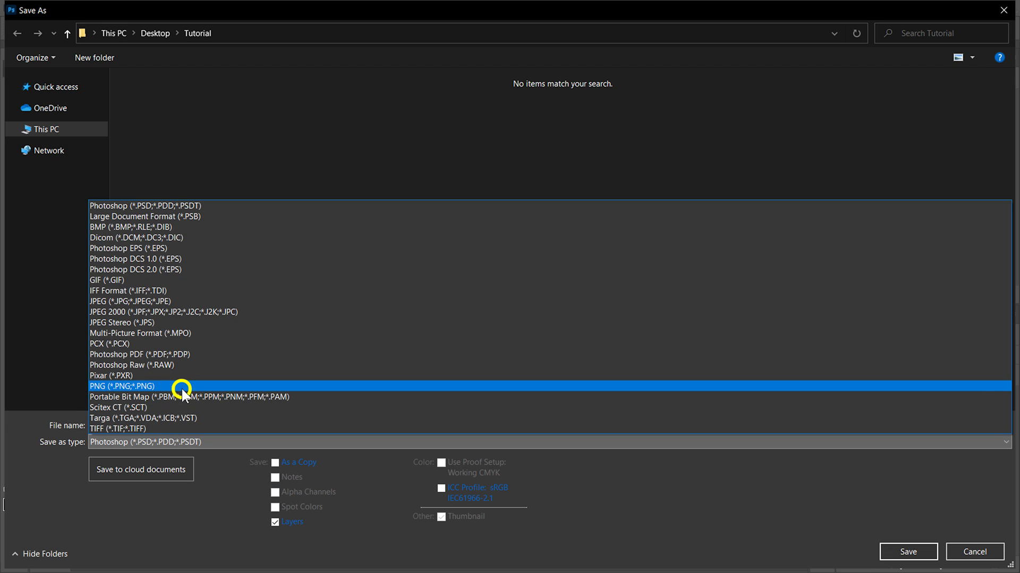
{"action": "double_click", "coordinate": [174, 425]}
{"action": "type", "text": "3D_ring"}
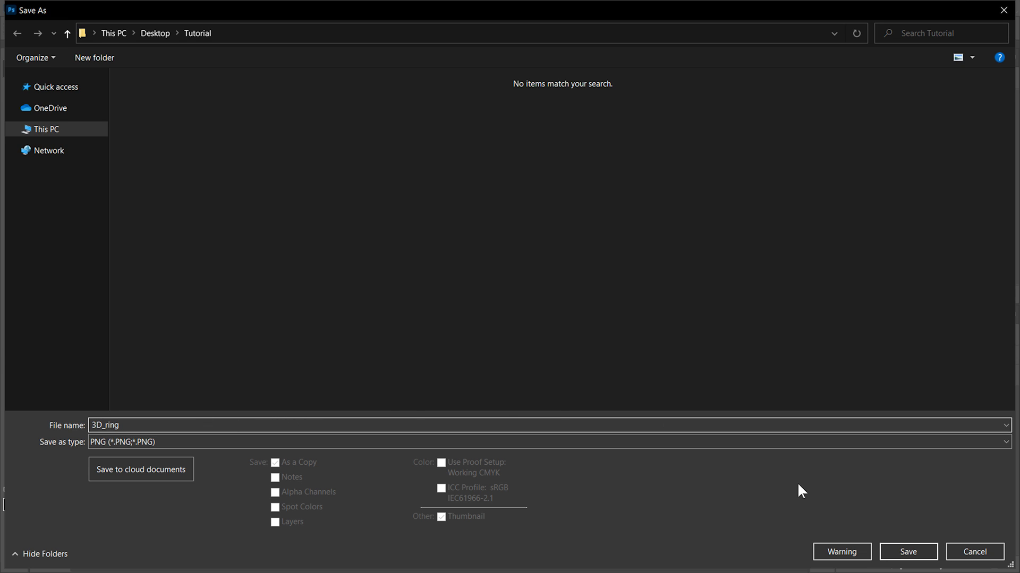
{"action": "left_click", "coordinate": [903, 551]}
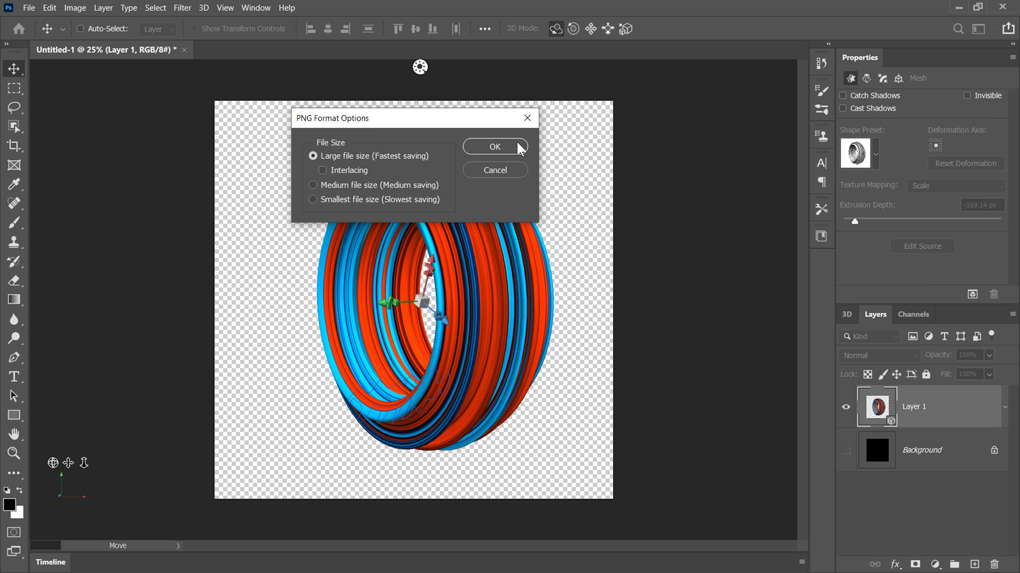
{"action": "left_click", "coordinate": [520, 148]}
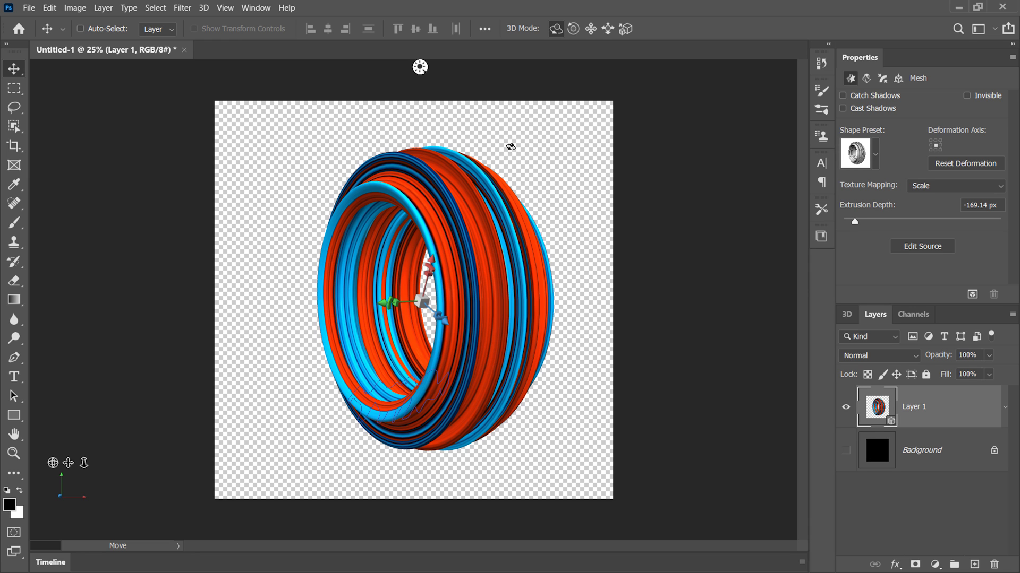
Step: Orbit the ring so its opening faces right and set Extrusion Depth to -179.14 px
{"action": "left_click_drag", "start_coordinate": [510, 152], "coordinate": [545, 304]}
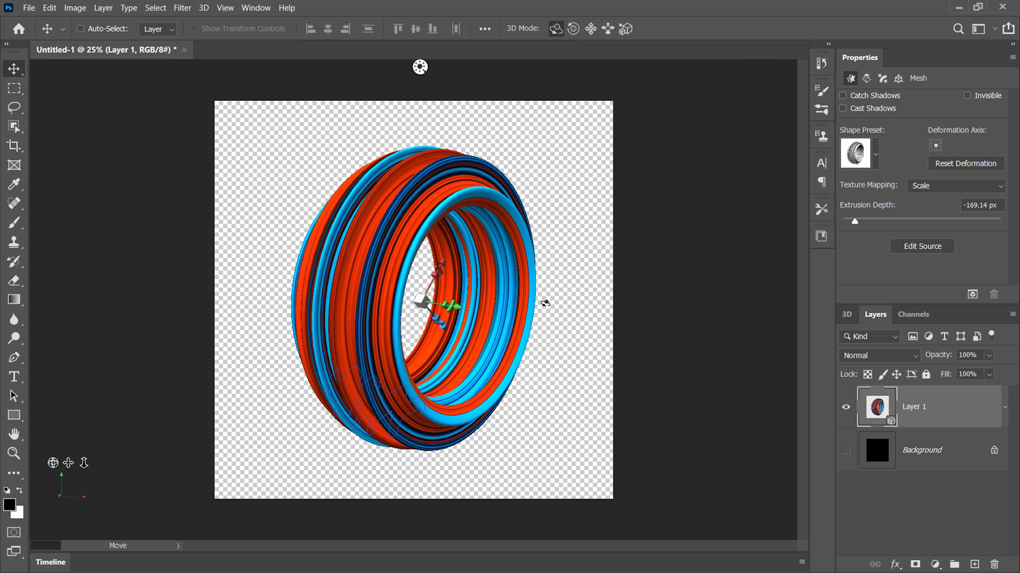
{"action": "left_click_drag", "start_coordinate": [855, 221], "coordinate": [851, 222]}
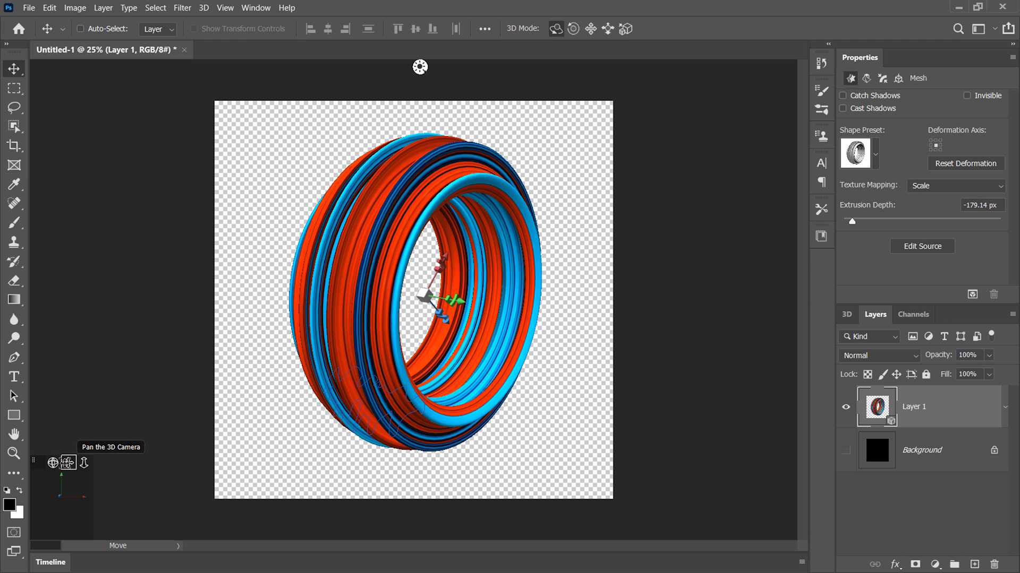
{"action": "mouse_move", "coordinate": [68, 462]}
{"action": "left_mouse_down"}
{"action": "mouse_move", "coordinate": [56, 461]}
{"action": "mouse_move", "coordinate": [76, 462]}
{"action": "left_mouse_up"}
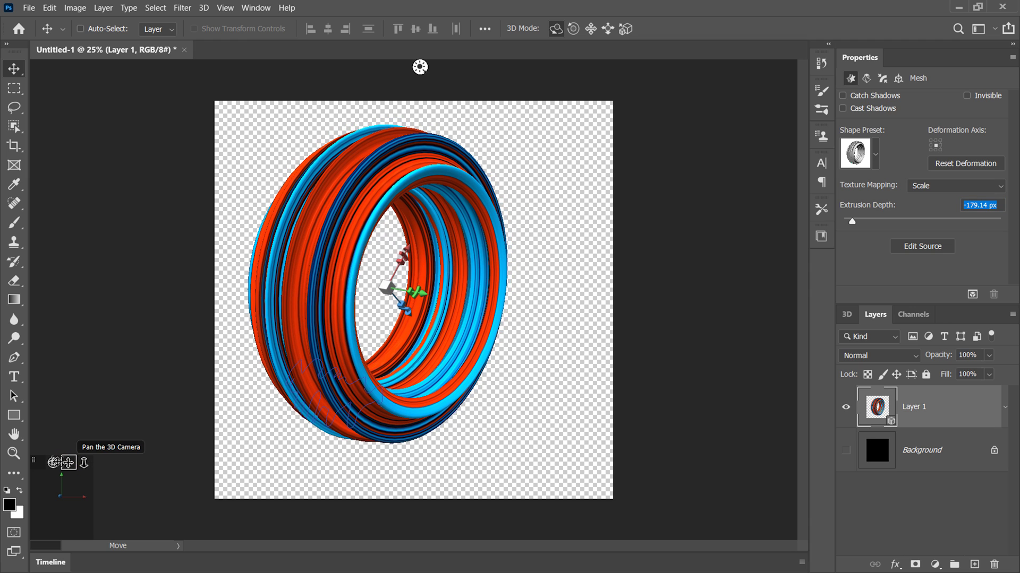
Step: Save this version as the PNG 3D_ring2 alongside 3D_ring
{"action": "left_click", "coordinate": [29, 8]}
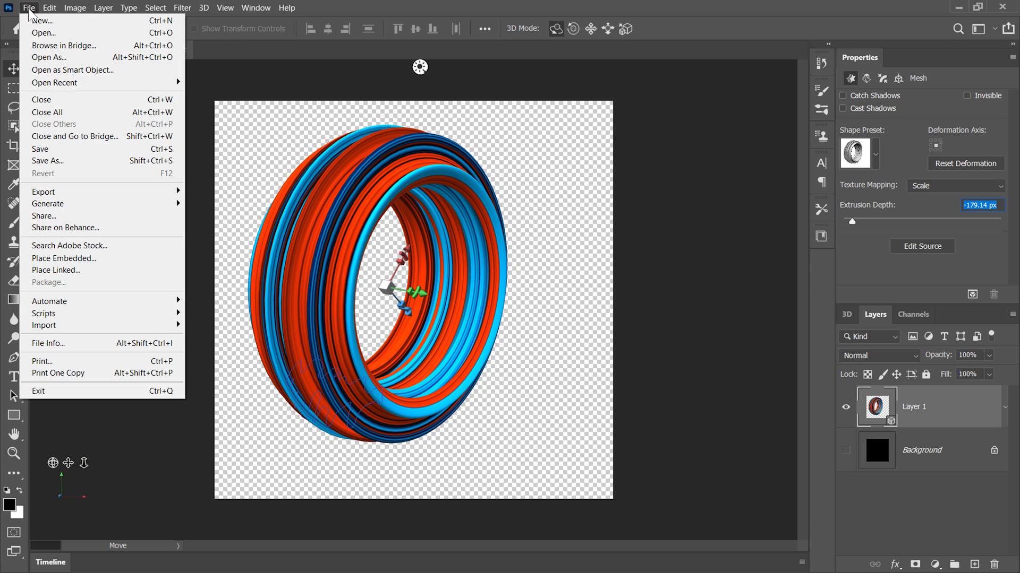
{"action": "left_click", "coordinate": [60, 160]}
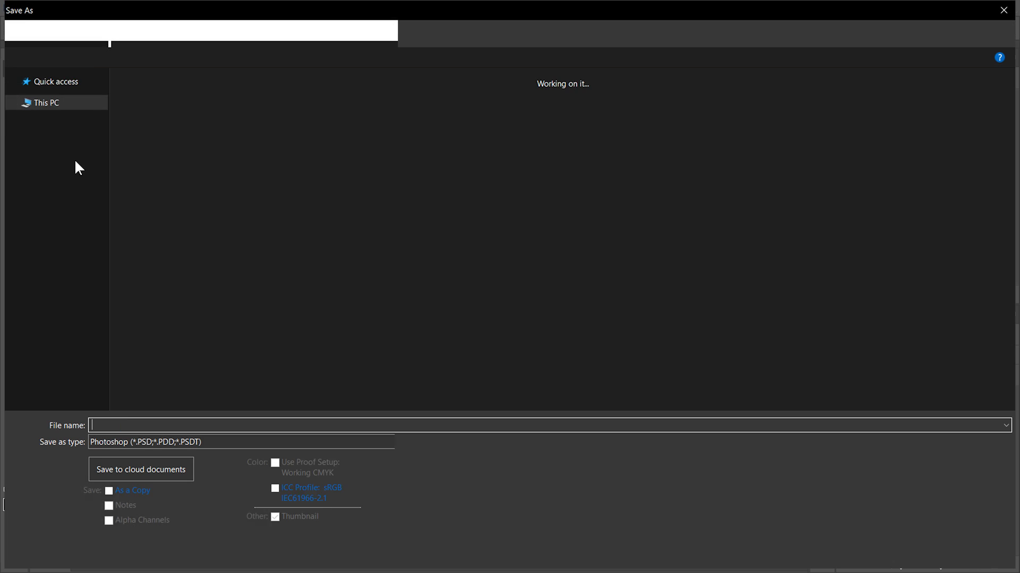
{"action": "left_click", "coordinate": [216, 441]}
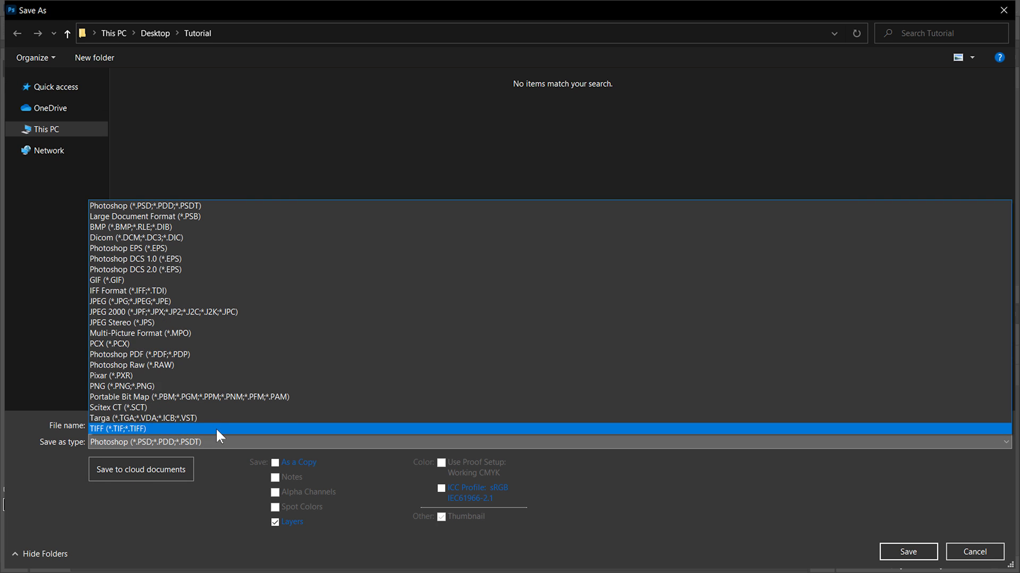
{"action": "left_click", "coordinate": [195, 386]}
{"action": "left_click", "coordinate": [148, 150]}
{"action": "left_click", "coordinate": [175, 421]}
{"action": "type", "text": "2"}
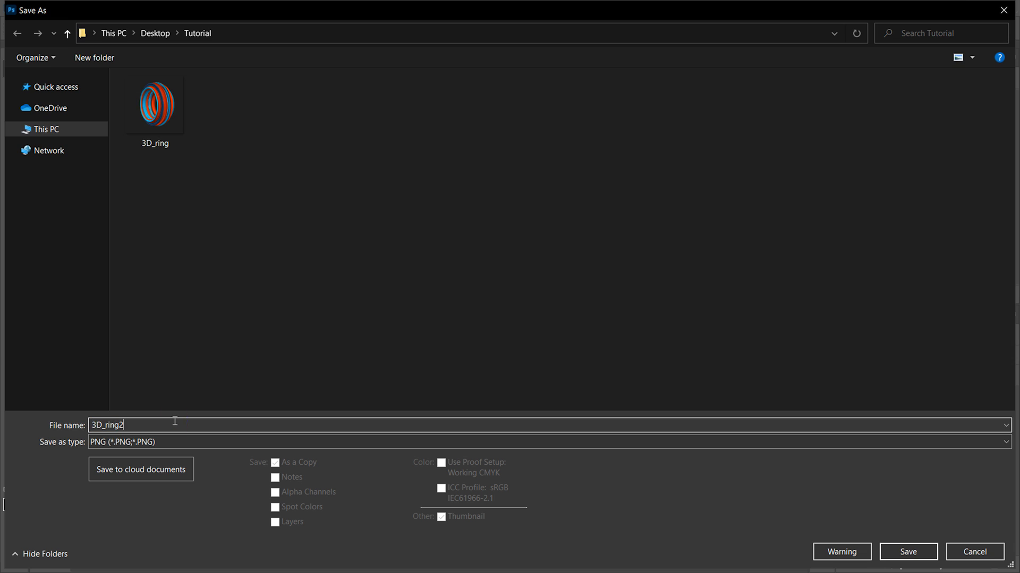
{"action": "left_click", "coordinate": [911, 551]}
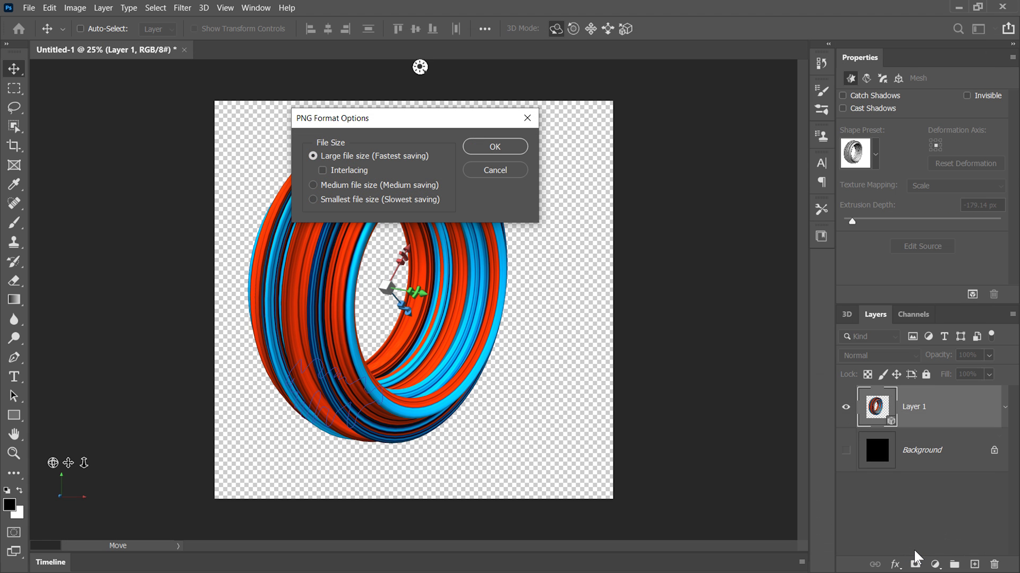
{"action": "left_click", "coordinate": [494, 147]}
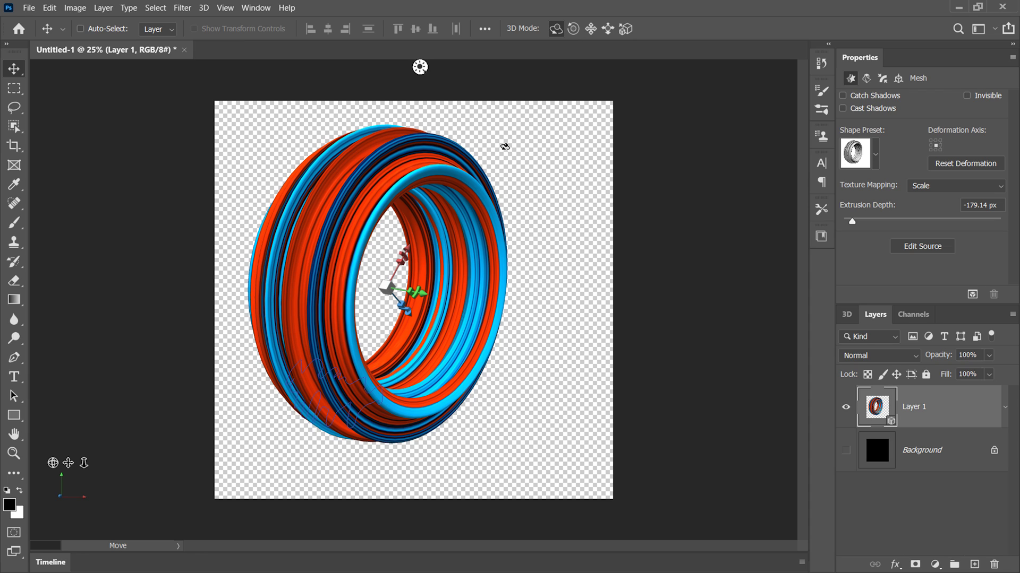
{"action": "left_click", "coordinate": [846, 315]}
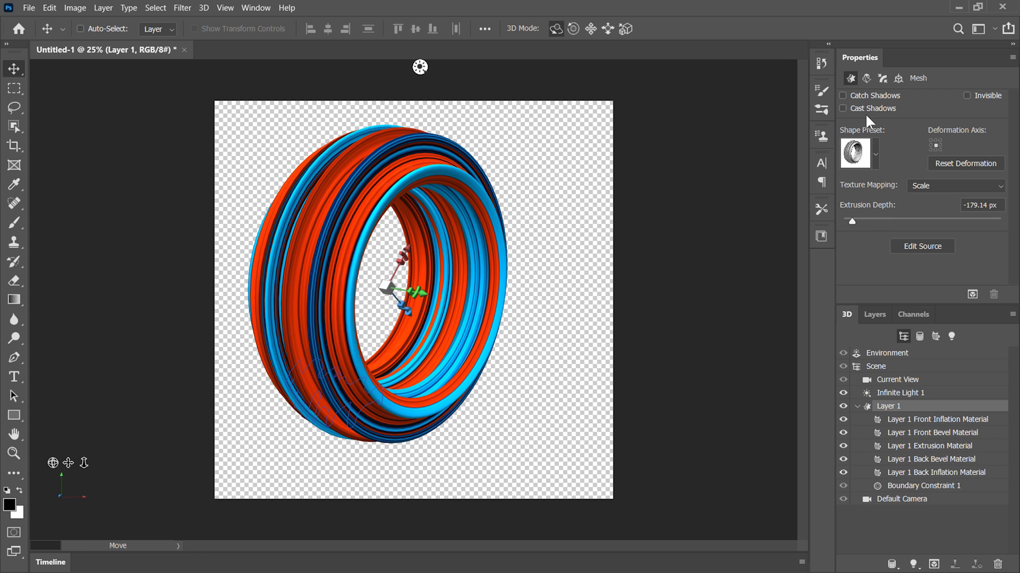
Step: In Deform settings, set Taper to 0% and Twist to -144° to form a ribbon
{"action": "left_click", "coordinate": [866, 78]}
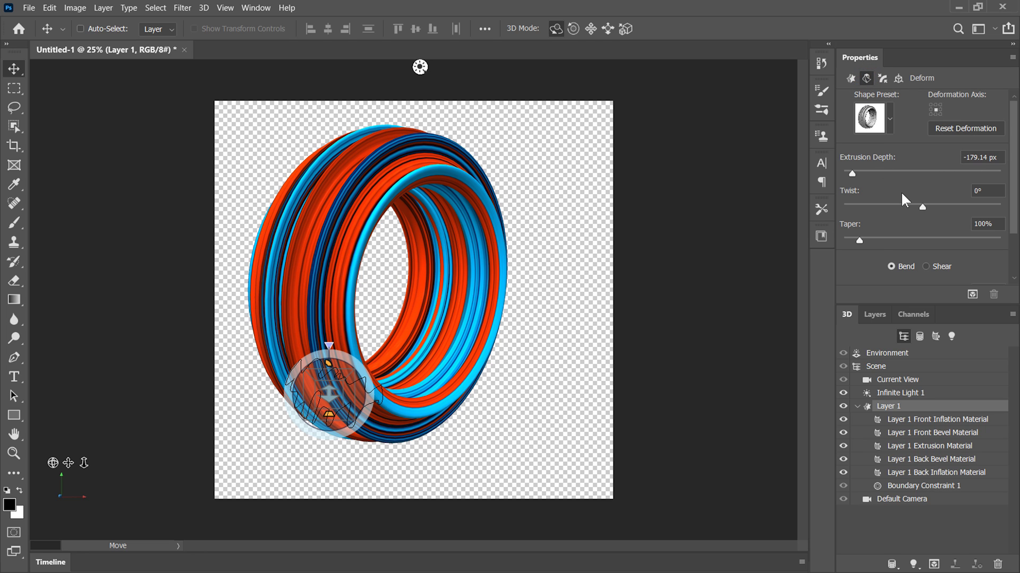
{"action": "left_click_drag", "start_coordinate": [858, 240], "coordinate": [839, 245]}
{"action": "left_click_drag", "start_coordinate": [923, 206], "coordinate": [915, 207]}
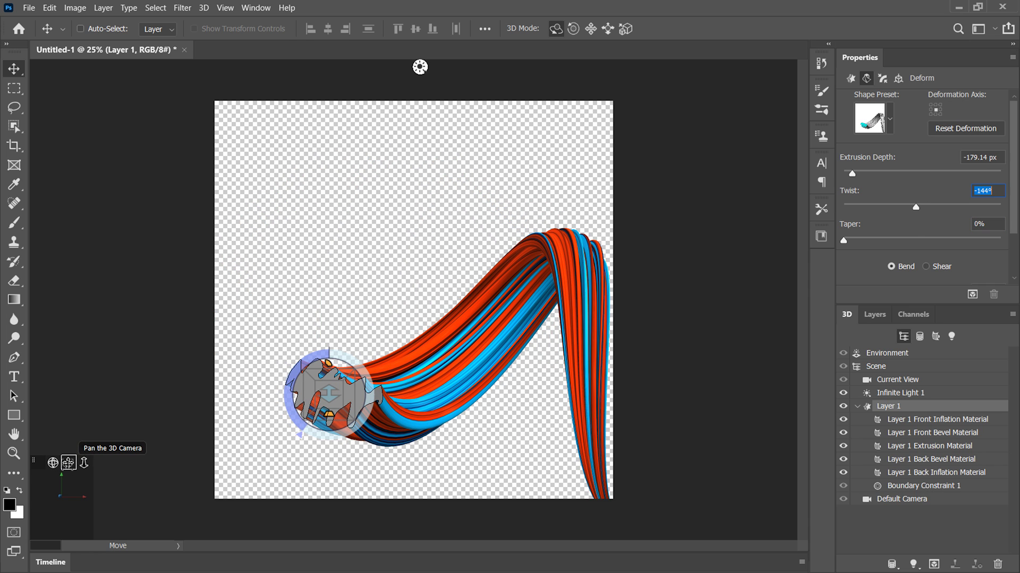
Step: Reposition, roll, rotate and orbit the twisted ribbon into a new orientation
{"action": "left_click_drag", "start_coordinate": [68, 462], "coordinate": [91, 529]}
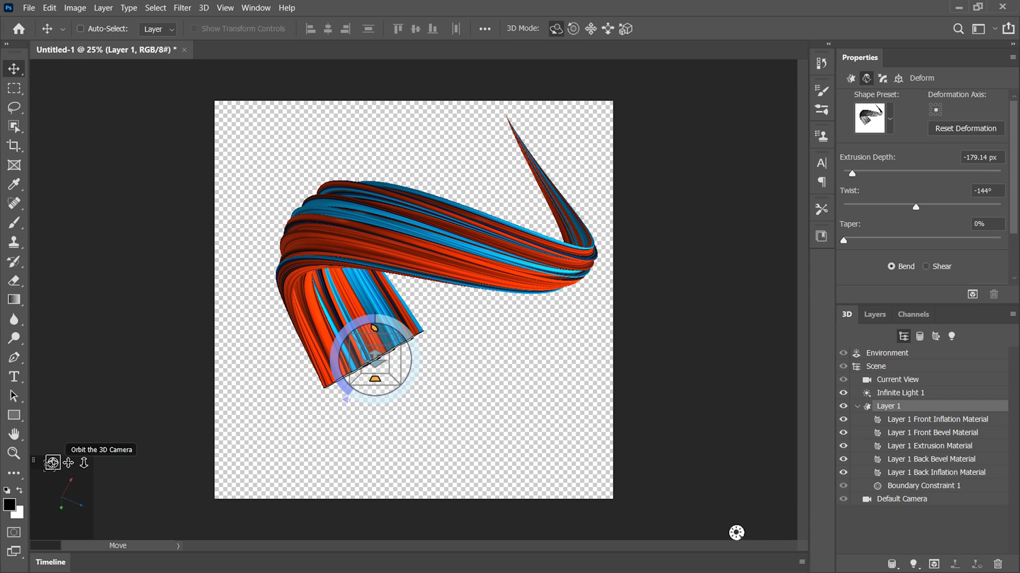
{"action": "left_click_drag", "start_coordinate": [68, 463], "coordinate": [56, 492]}
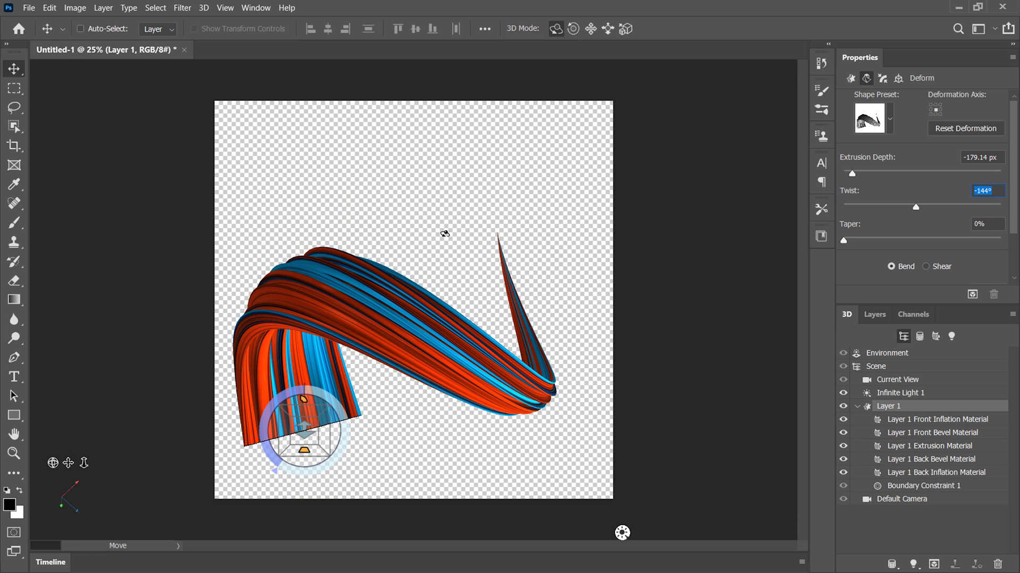
{"action": "left_click", "coordinate": [573, 28]}
{"action": "left_click_drag", "start_coordinate": [523, 148], "coordinate": [487, 126]}
{"action": "left_click", "coordinate": [556, 28]}
{"action": "left_click_drag", "start_coordinate": [539, 77], "coordinate": [368, 259]}
{"action": "left_click_drag", "start_coordinate": [53, 463], "coordinate": [453, 207]}
Step: Save the ribbon as a PNG named '3D_twi' and close the document
{"action": "left_click", "coordinate": [29, 8]}
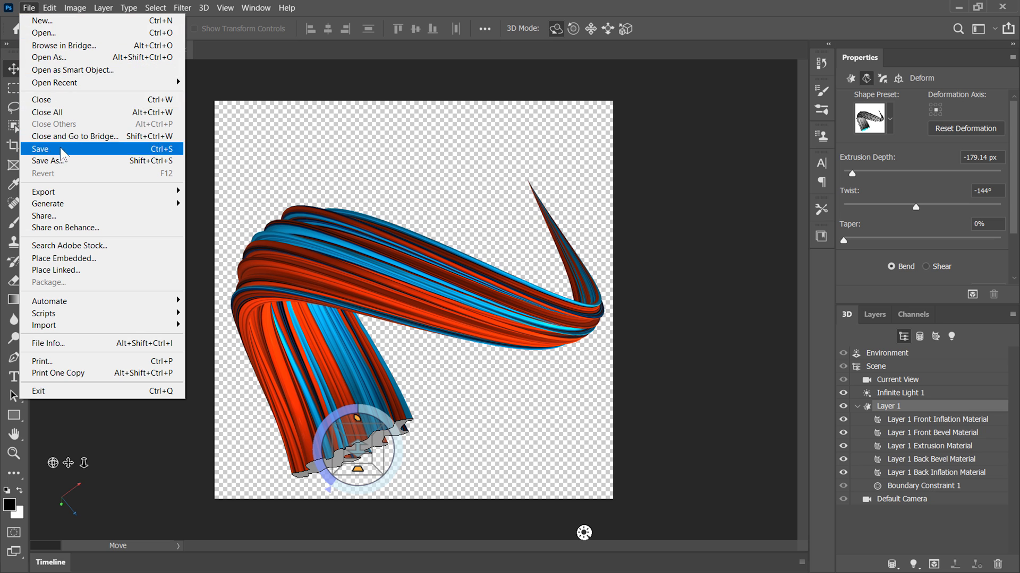
{"action": "left_click", "coordinate": [84, 165]}
{"action": "left_click", "coordinate": [179, 436]}
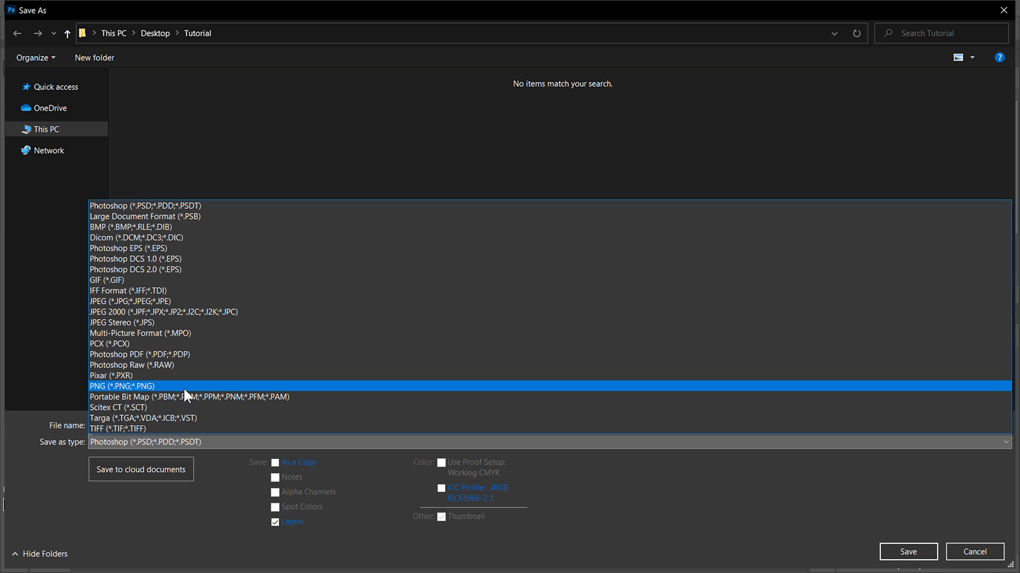
{"action": "left_click", "coordinate": [184, 387]}
{"action": "left_click", "coordinate": [171, 424]}
{"action": "type", "text": "3D_twist"}
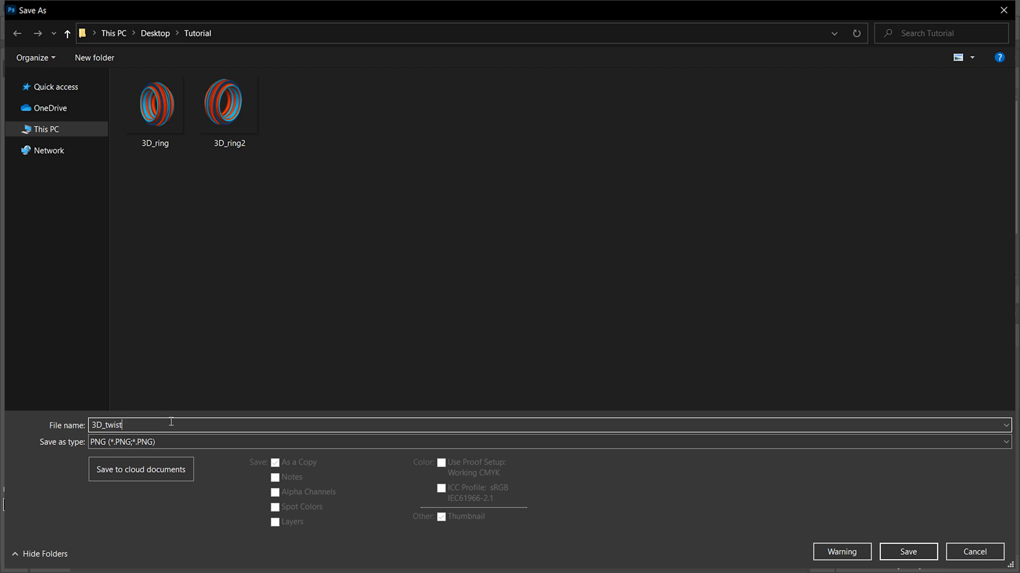
{"action": "key", "text": "Return"}
{"action": "left_click", "coordinate": [495, 143]}
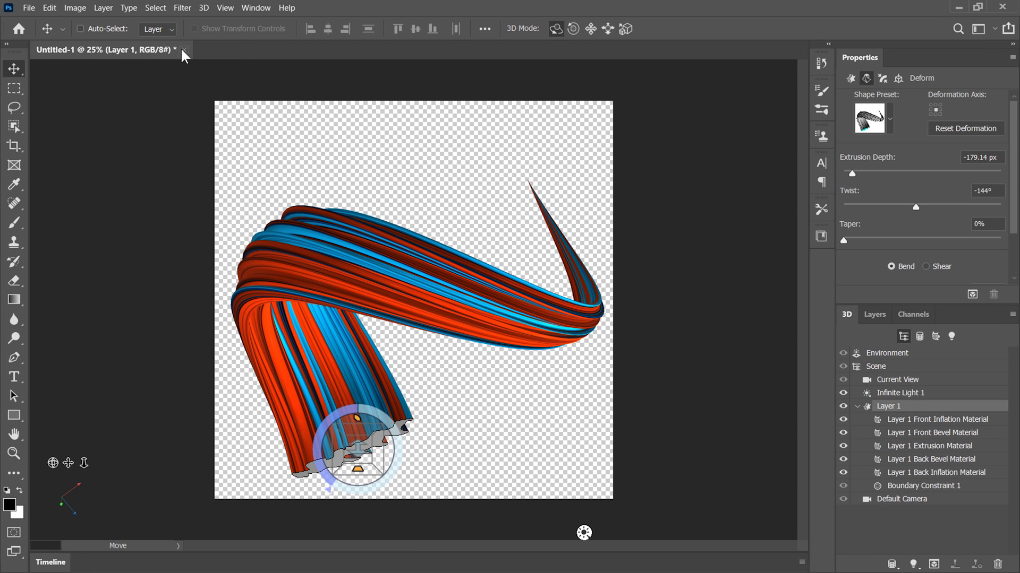
{"action": "left_click", "coordinate": [183, 49]}
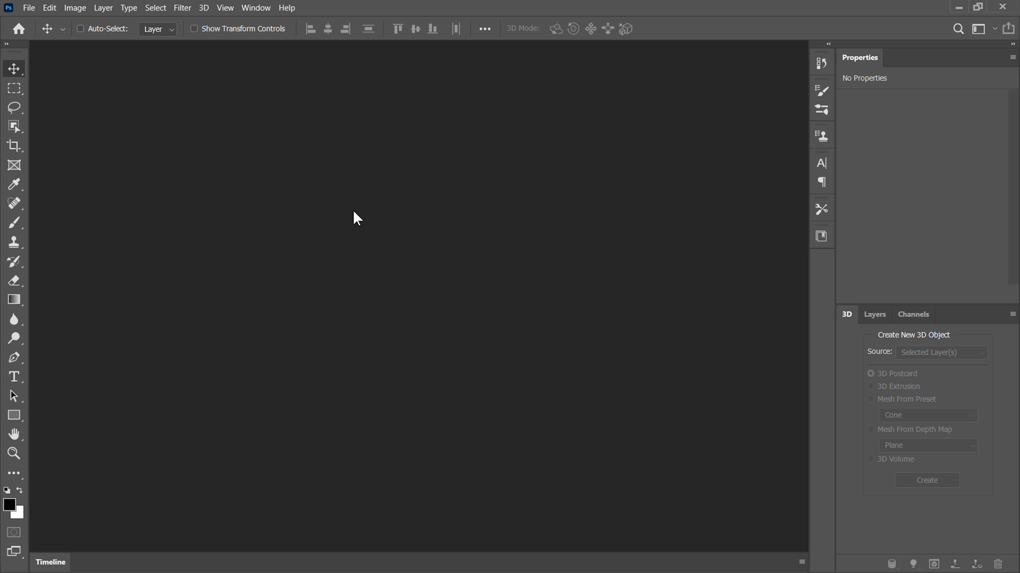
Step: Switch Photoshop to the 2D workspace from Window > Workspace
{"action": "left_click", "coordinate": [259, 9]}
{"action": "mouse_move", "coordinate": [261, 31]}
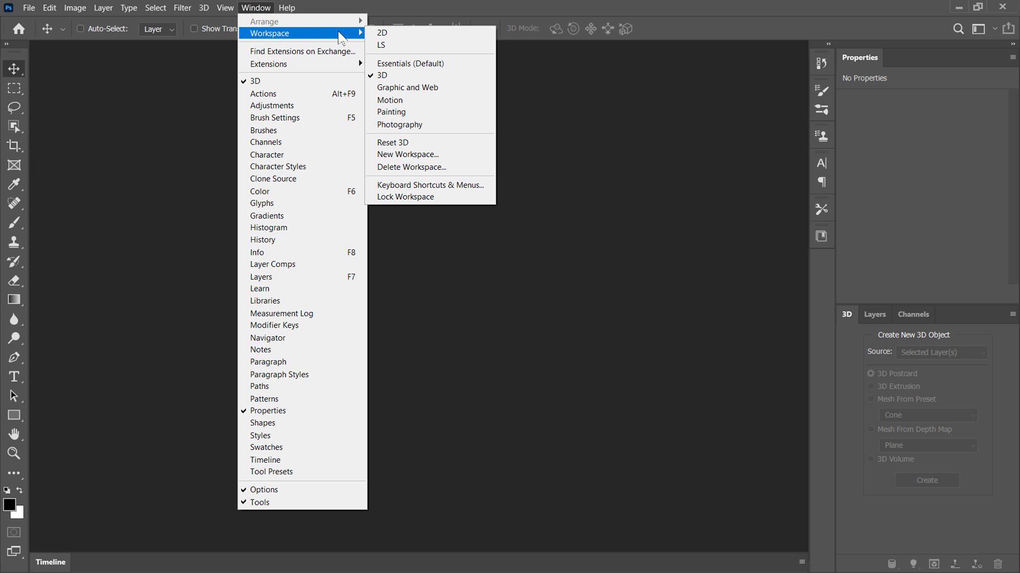
{"action": "left_click", "coordinate": [401, 32]}
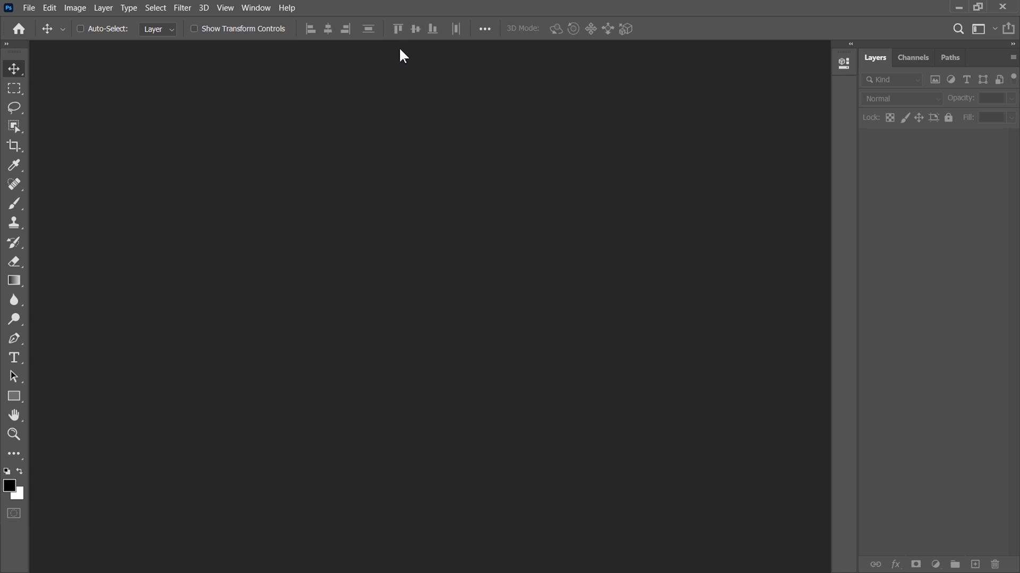
{"action": "left_click", "coordinate": [30, 8]}
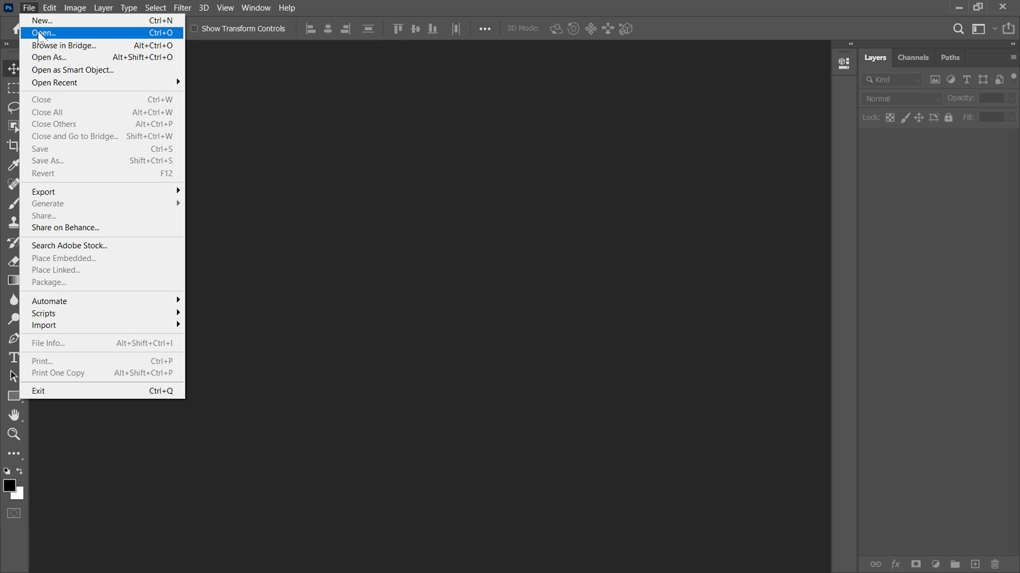
Step: Open girl.jpg and unlock its background into Layer 0
{"action": "left_click", "coordinate": [95, 34]}
{"action": "left_click", "coordinate": [372, 101]}
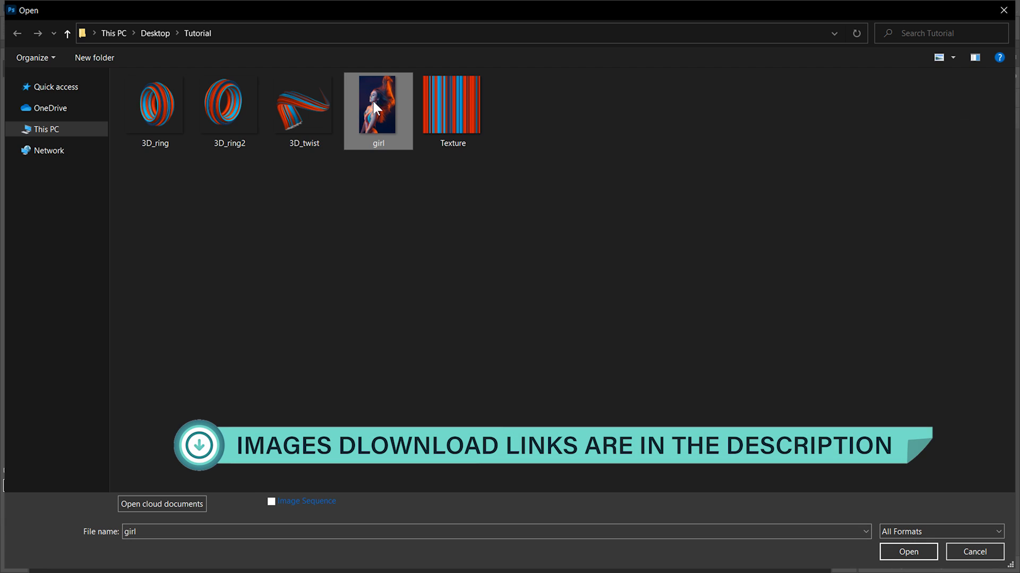
{"action": "left_click", "coordinate": [916, 549]}
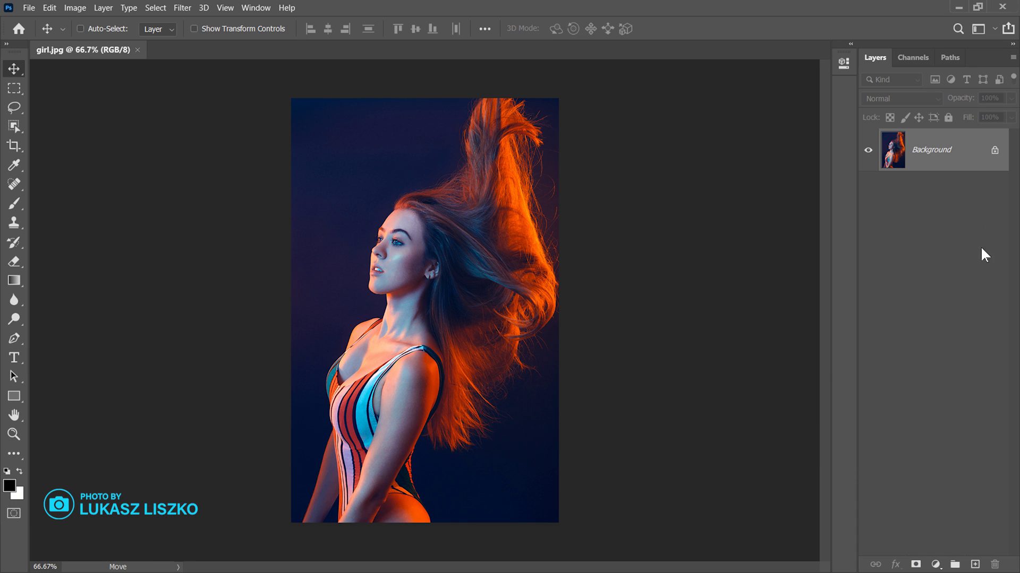
{"action": "left_click", "coordinate": [995, 153]}
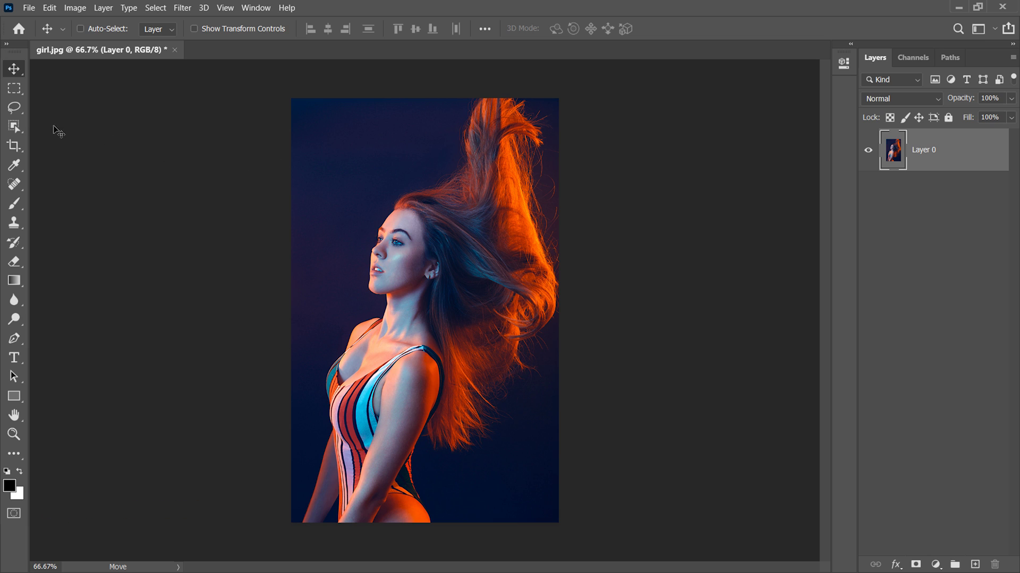
Step: Widen the canvas with the Crop tool to about 1876 px, adding transparent side strips
{"action": "left_click", "coordinate": [15, 146]}
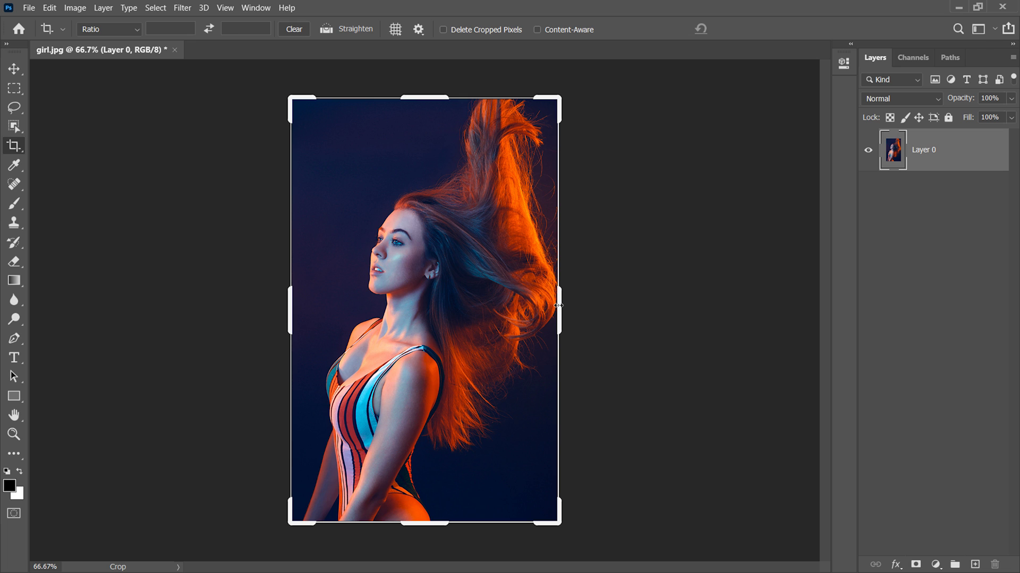
{"action": "left_click_drag", "start_coordinate": [557, 305], "coordinate": [756, 301]}
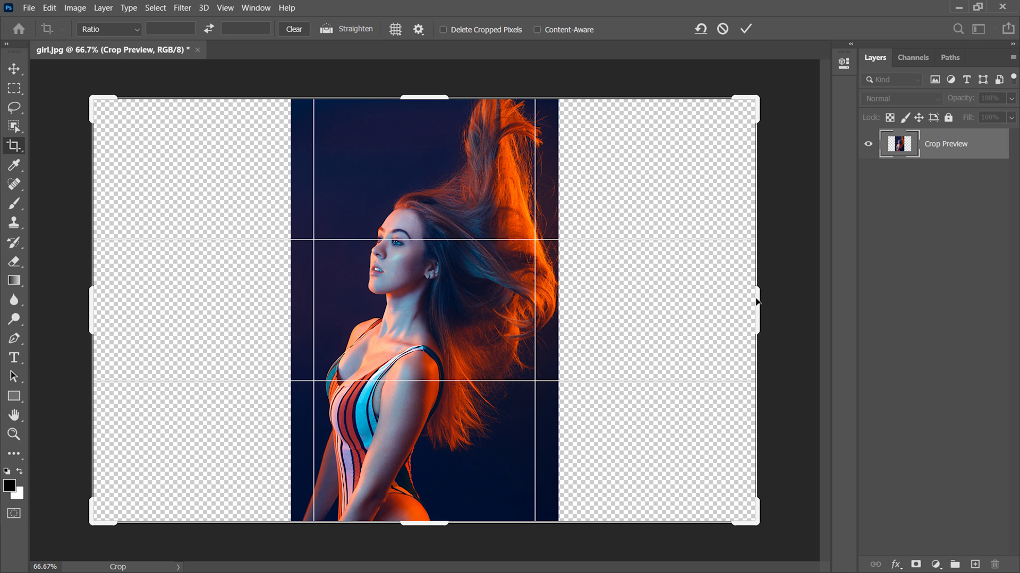
{"action": "left_click", "coordinate": [745, 29]}
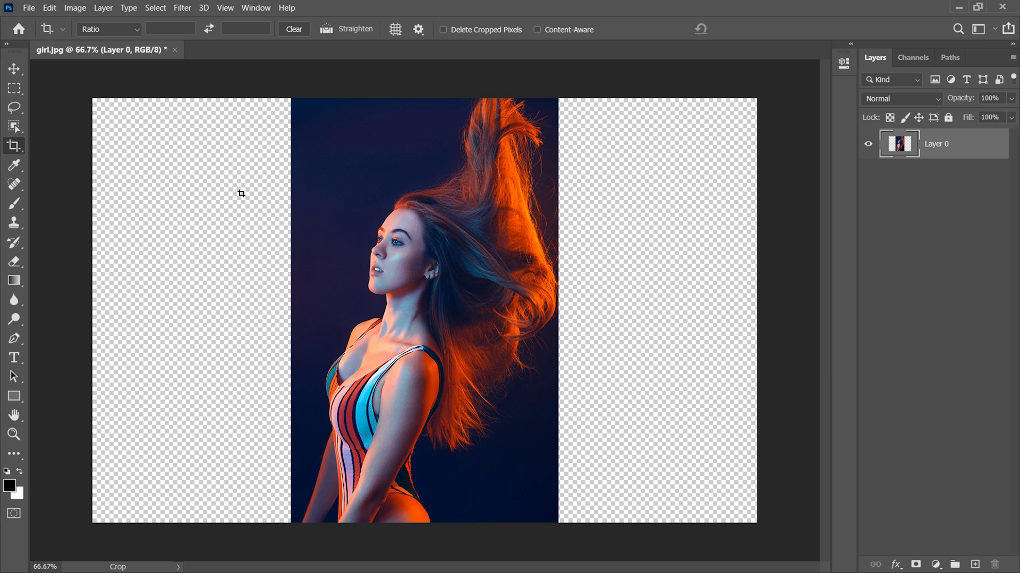
Step: Content-Aware Fill the transparent strip left of the photo
{"action": "left_click", "coordinate": [12, 88]}
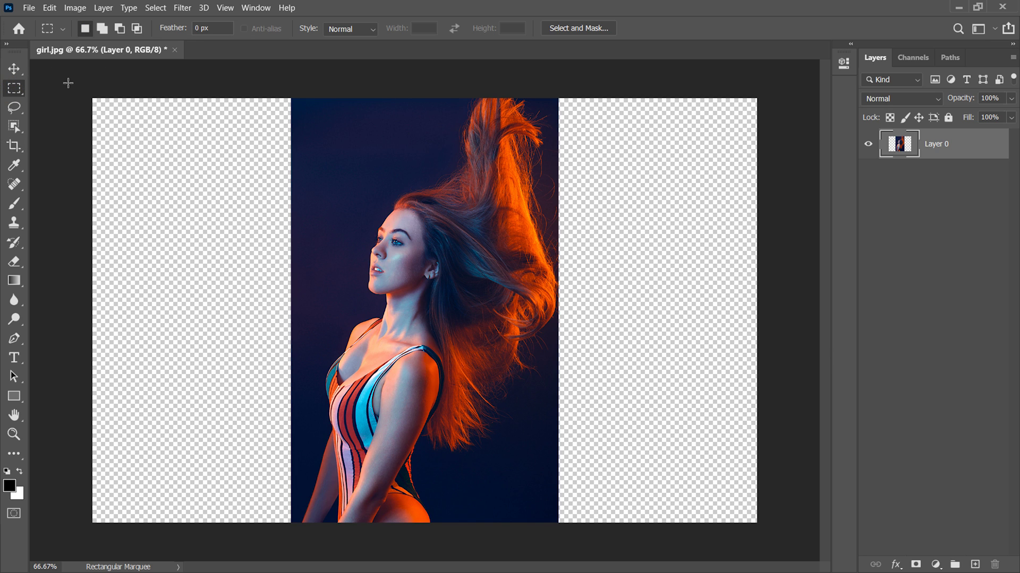
{"action": "left_click_drag", "start_coordinate": [75, 88], "coordinate": [293, 534]}
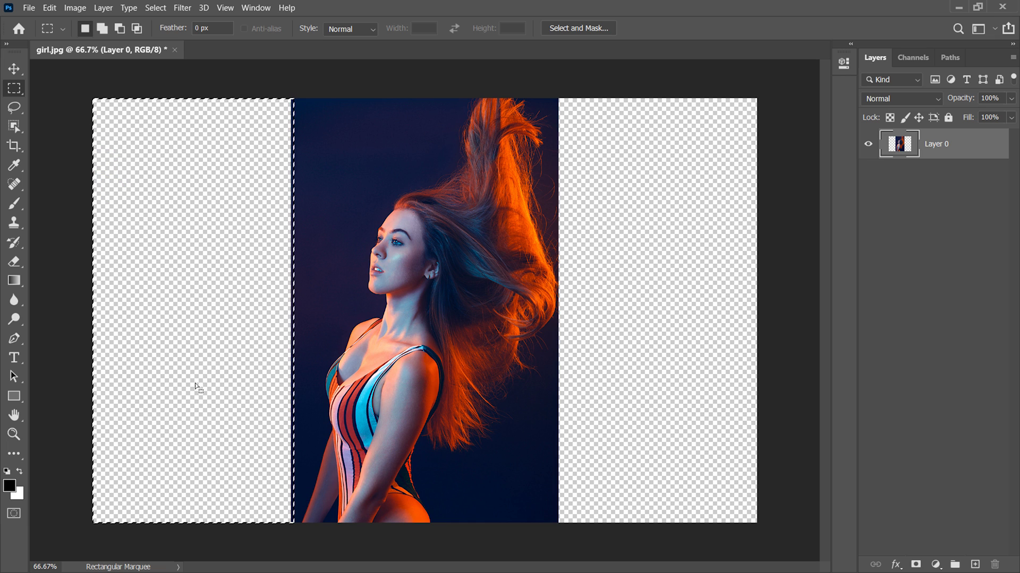
{"action": "left_click", "coordinate": [49, 8]}
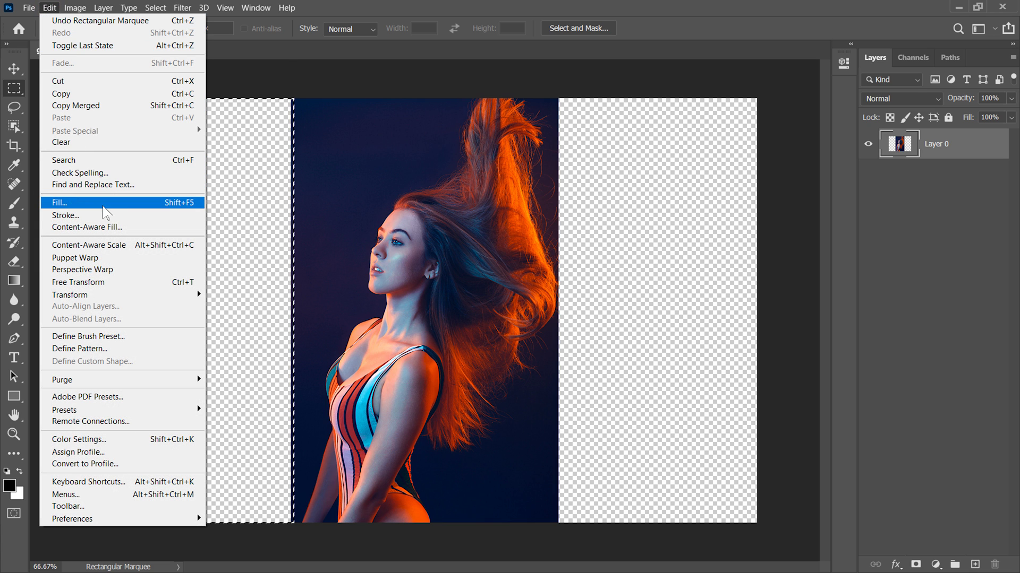
{"action": "left_click", "coordinate": [152, 206]}
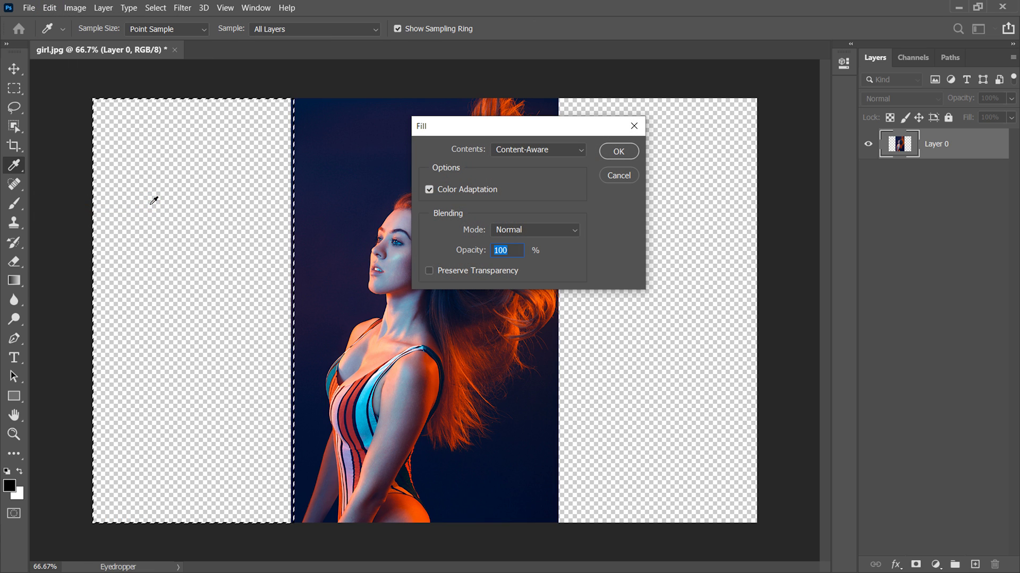
{"action": "left_click", "coordinate": [522, 150]}
{"action": "left_click", "coordinate": [543, 210]}
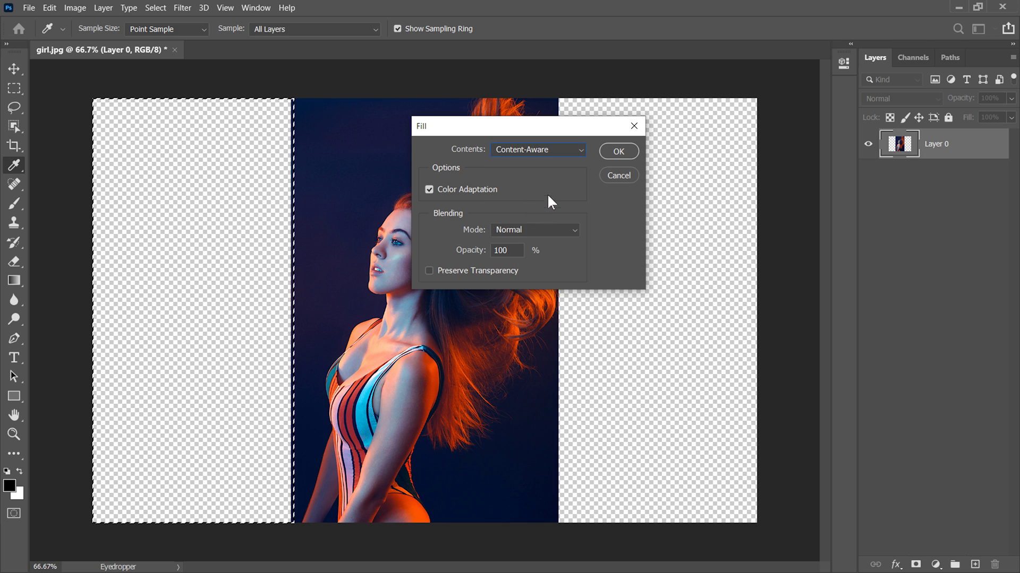
{"action": "left_click", "coordinate": [611, 151]}
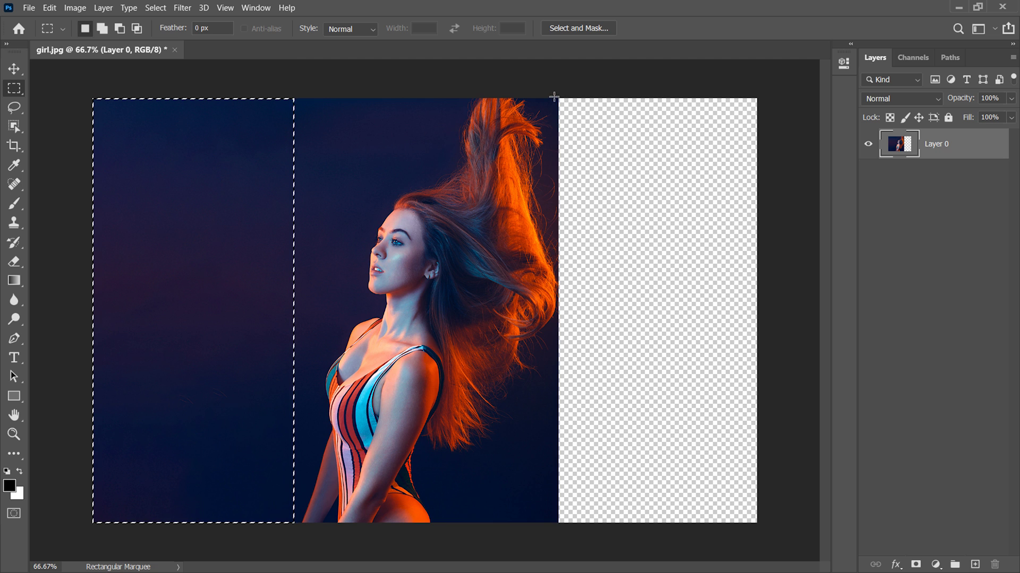
Step: Content-Aware Fill the right transparent strip, then deselect
{"action": "left_click_drag", "start_coordinate": [556, 96], "coordinate": [782, 534]}
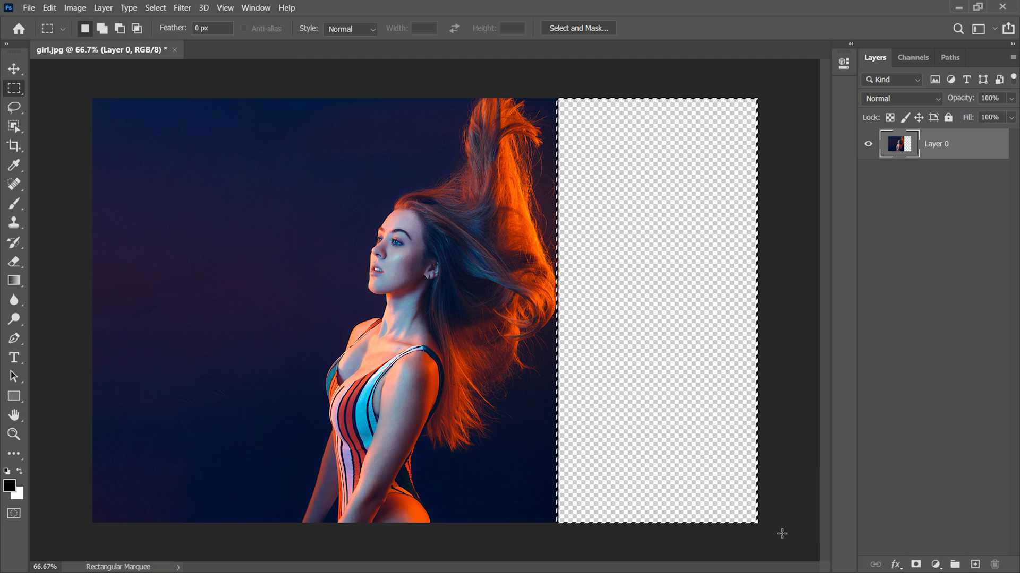
{"action": "left_click", "coordinate": [49, 8]}
{"action": "left_click", "coordinate": [80, 203]}
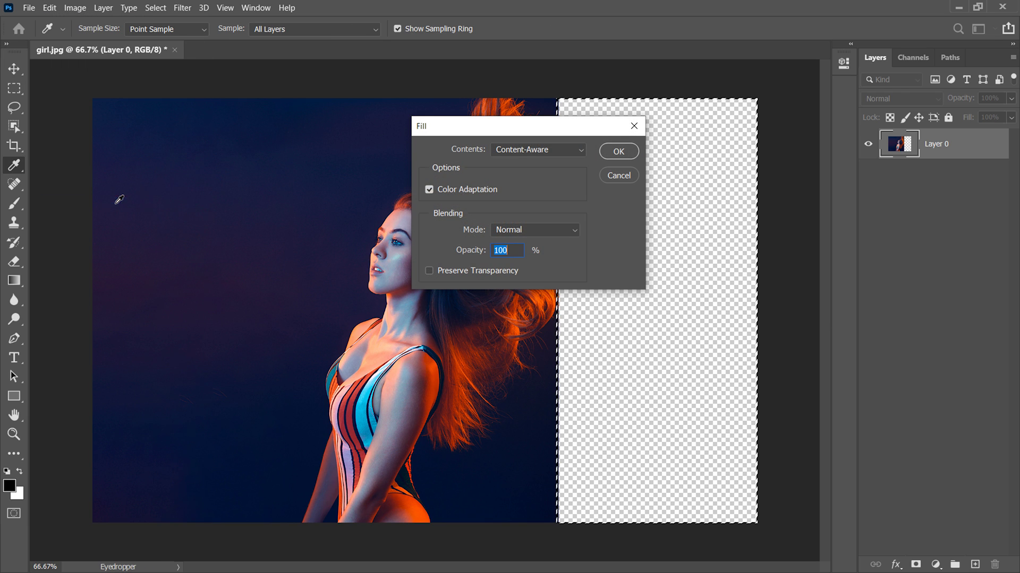
{"action": "left_click", "coordinate": [618, 151]}
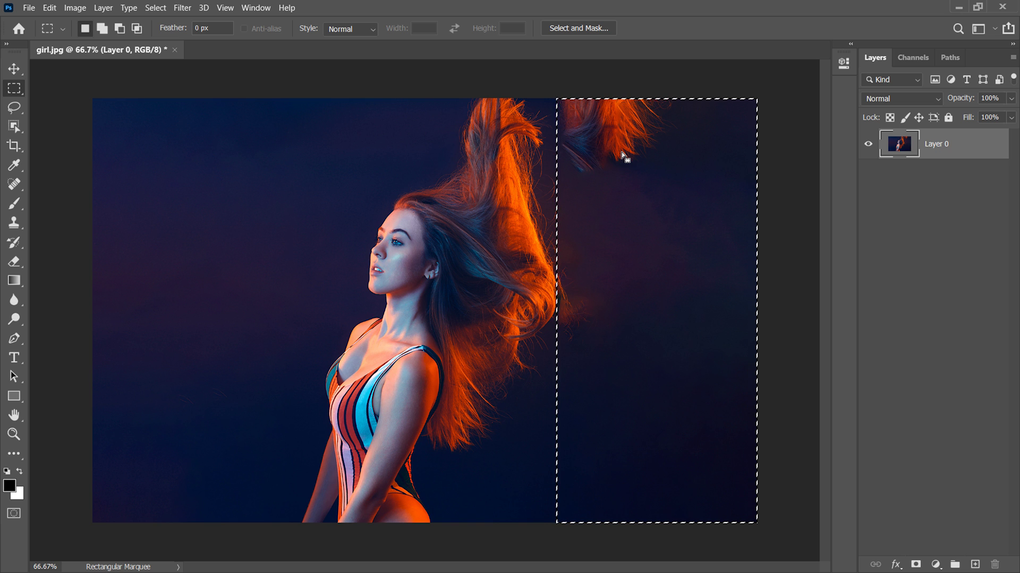
{"action": "key", "text": "ctrl+d"}
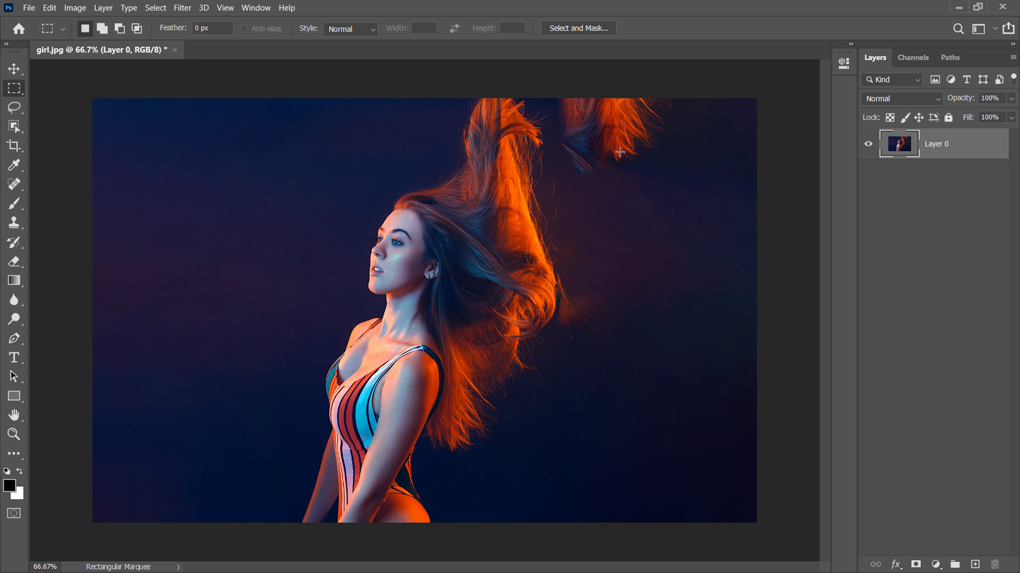
Step: At 200% zoom, patch away the stray hair strands with clean background
{"action": "key", "text": "v"}
{"action": "key", "text": "ctrl+equal"}
{"action": "key", "text": "ctrl+equal"}
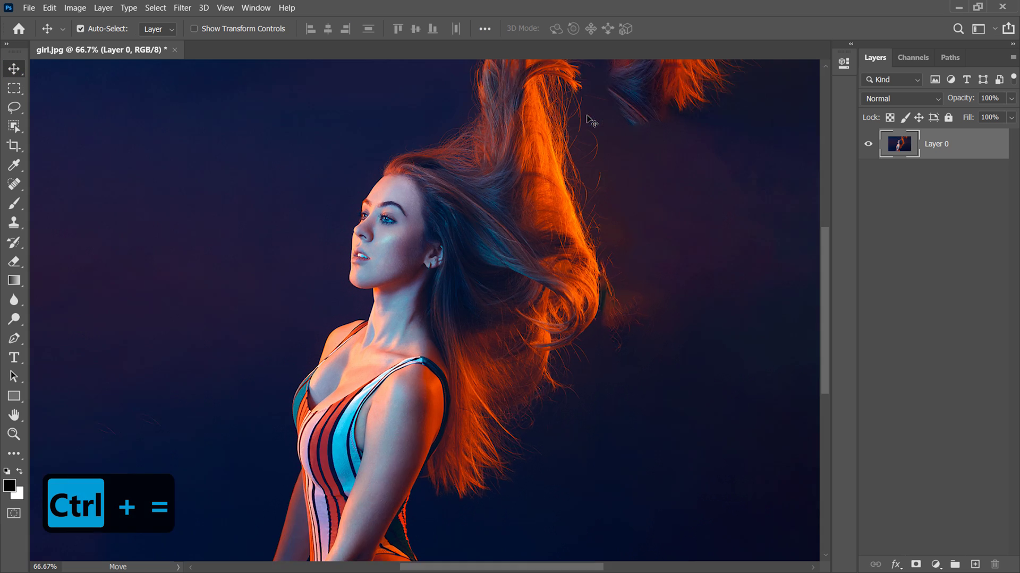
{"action": "left_click_drag", "start_coordinate": [590, 121], "coordinate": [611, 136]}
{"action": "left_click_drag", "start_coordinate": [194, 378], "coordinate": [449, 234]}
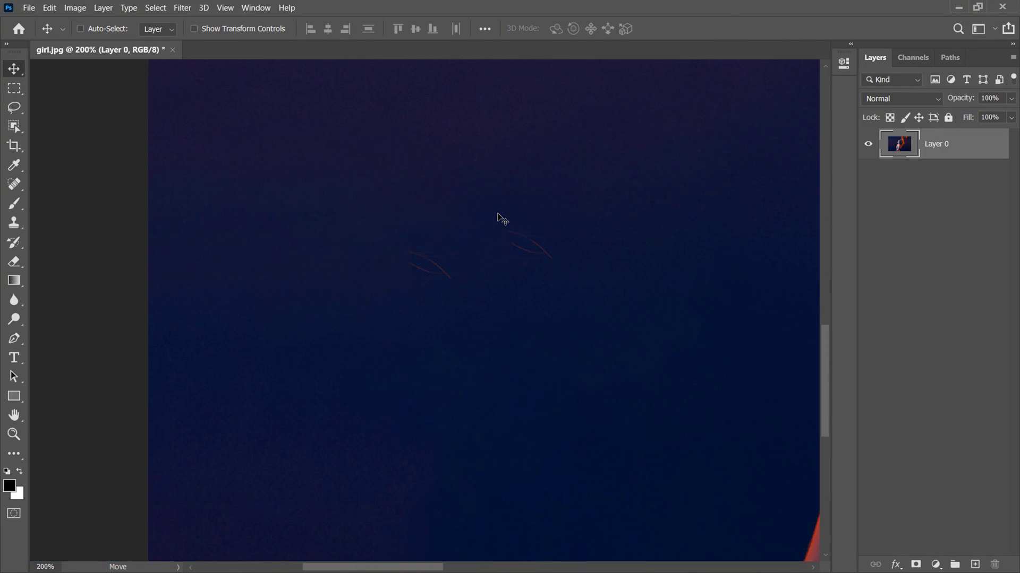
{"action": "left_click", "coordinate": [14, 184]}
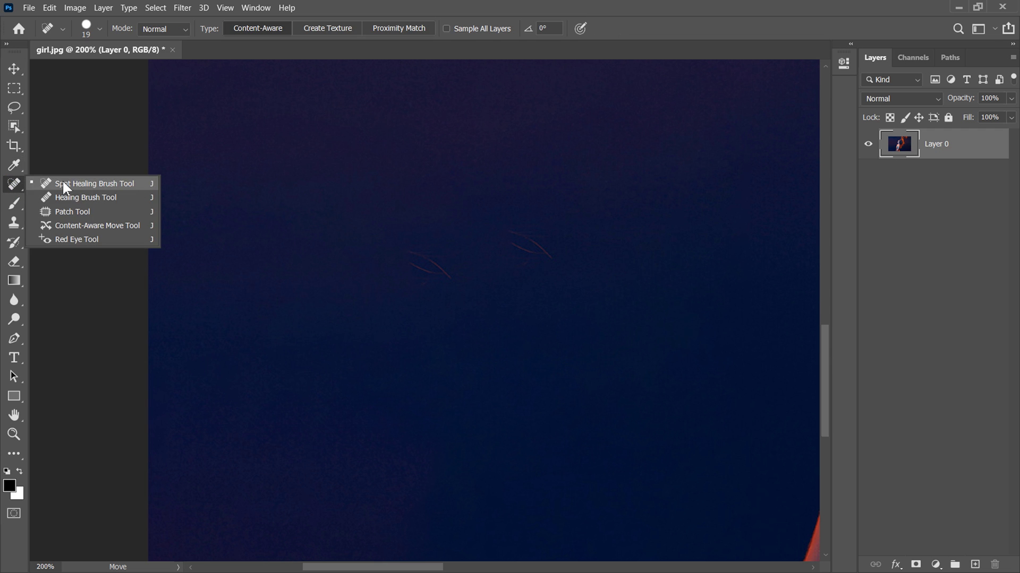
{"action": "left_click", "coordinate": [94, 209]}
{"action": "mouse_move", "coordinate": [462, 250]}
{"action": "left_mouse_down"}
{"action": "mouse_move", "coordinate": [416, 308]}
{"action": "mouse_move", "coordinate": [455, 285]}
{"action": "mouse_move", "coordinate": [313, 299]}
{"action": "left_mouse_up"}
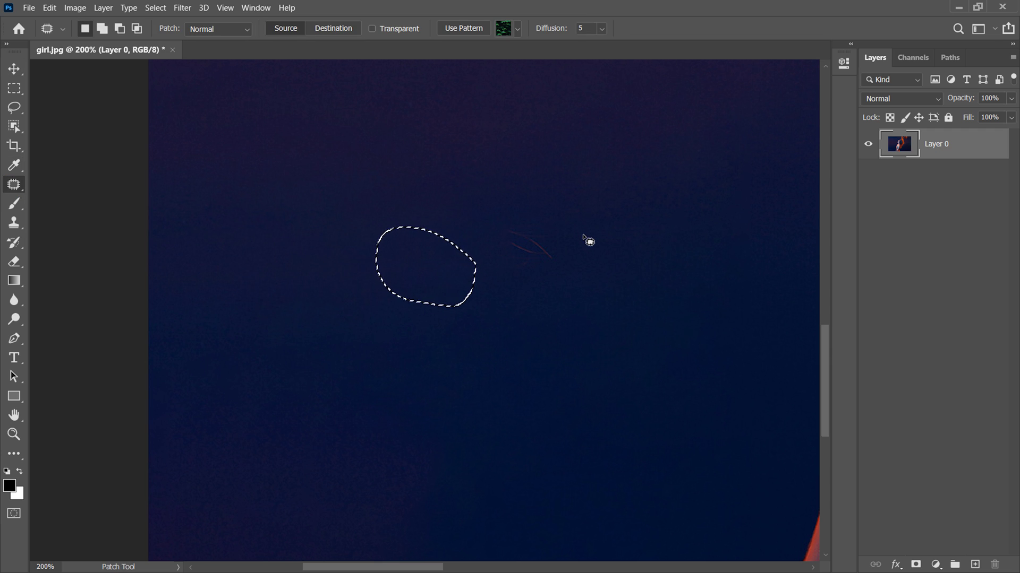
{"action": "mouse_move", "coordinate": [587, 236]}
{"action": "left_mouse_down"}
{"action": "mouse_move", "coordinate": [471, 255]}
{"action": "mouse_move", "coordinate": [584, 239]}
{"action": "left_mouse_up"}
{"action": "left_click_drag", "start_coordinate": [546, 255], "coordinate": [361, 250]}
Step: Patch out the repeated hair clump at top right and the strands right of the hair
{"action": "key", "text": "ctrl+minus"}
{"action": "key", "text": "ctrl+minus"}
{"action": "key", "text": "ctrl+minus"}
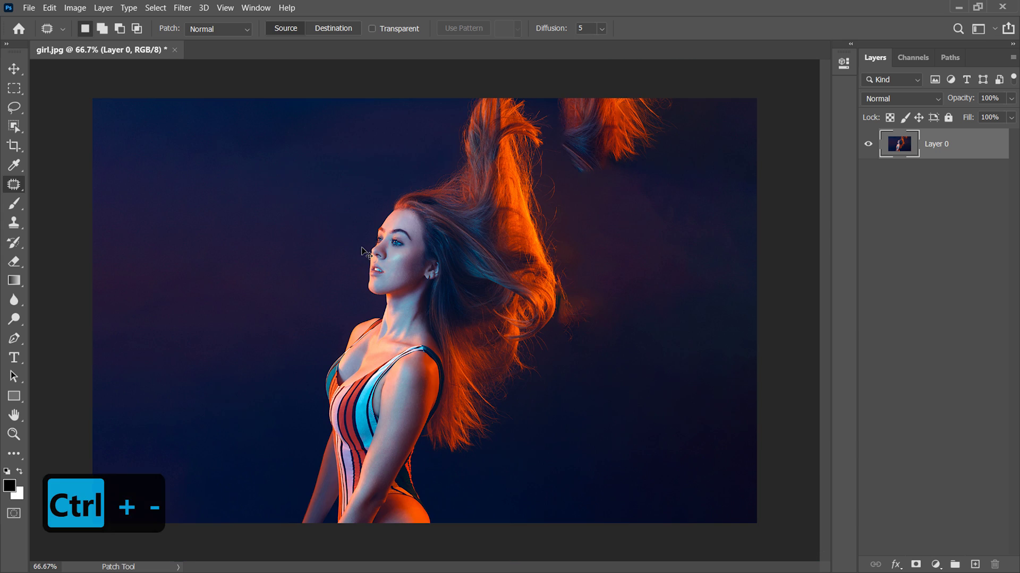
{"action": "mouse_move", "coordinate": [555, 98]}
{"action": "left_mouse_down"}
{"action": "mouse_move", "coordinate": [554, 128]}
{"action": "mouse_move", "coordinate": [590, 184]}
{"action": "mouse_move", "coordinate": [705, 86]}
{"action": "mouse_move", "coordinate": [662, 179]}
{"action": "mouse_move", "coordinate": [670, 206]}
{"action": "mouse_move", "coordinate": [599, 148]}
{"action": "mouse_move", "coordinate": [660, 212]}
{"action": "left_mouse_up"}
{"action": "left_click", "coordinate": [607, 228]}
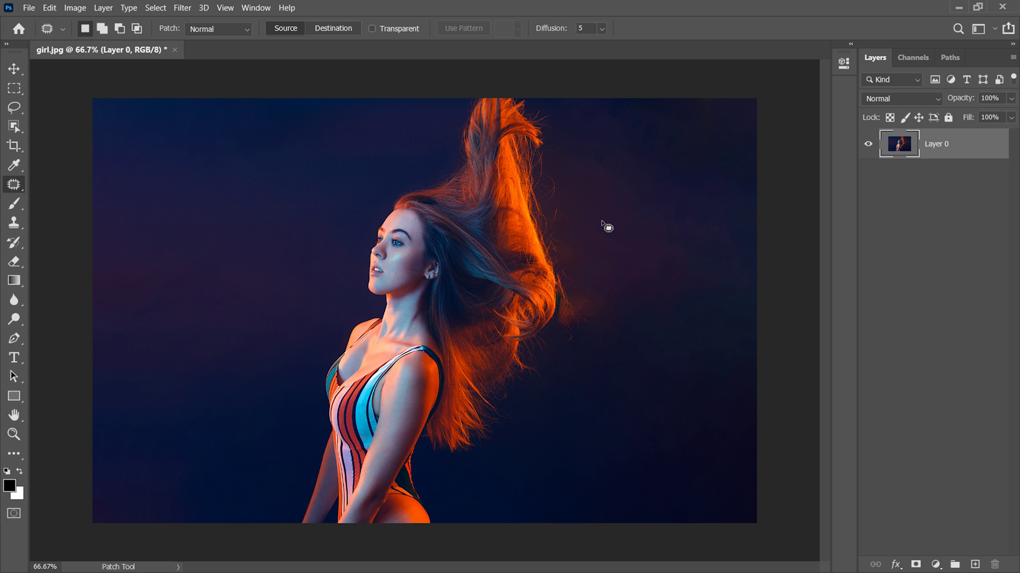
{"action": "key", "text": "ctrl+equal"}
{"action": "key", "text": "ctrl+equal"}
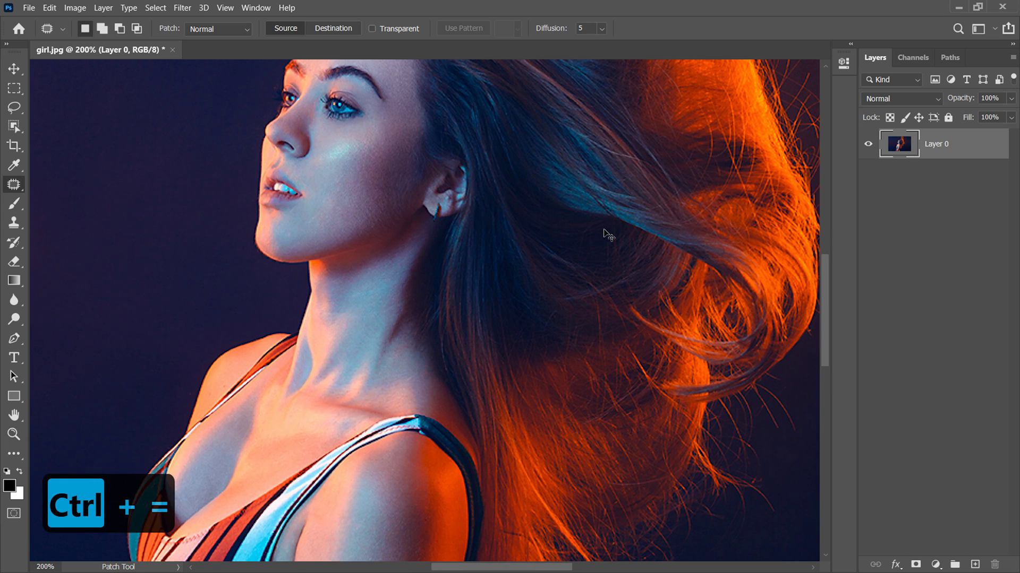
{"action": "left_click_drag", "start_coordinate": [603, 227], "coordinate": [325, 239]}
{"action": "mouse_move", "coordinate": [553, 285]}
{"action": "left_mouse_down"}
{"action": "mouse_move", "coordinate": [668, 412]}
{"action": "mouse_move", "coordinate": [548, 334]}
{"action": "mouse_move", "coordinate": [658, 455]}
{"action": "left_mouse_up"}
{"action": "left_click", "coordinate": [715, 366]}
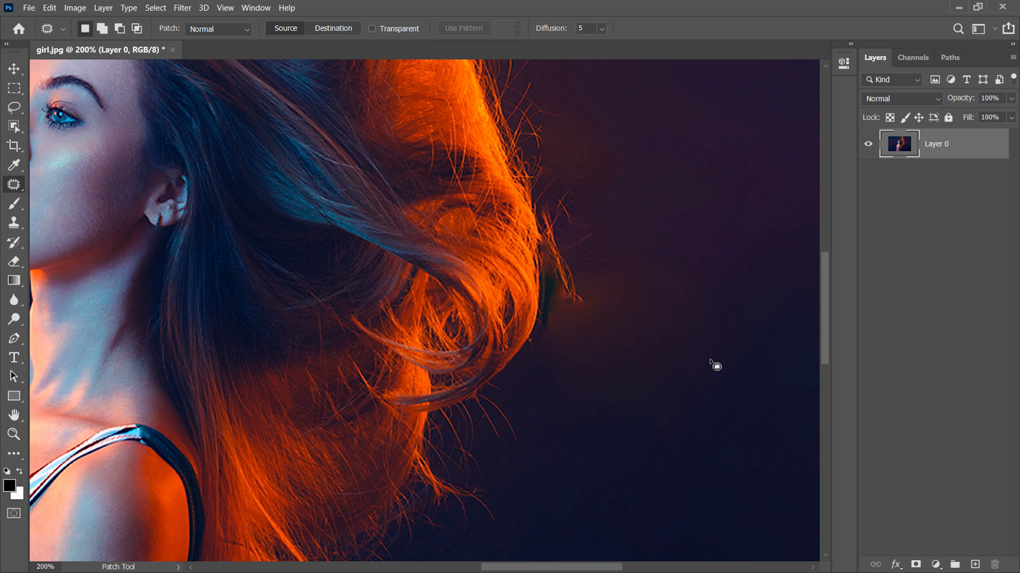
Step: Set the Clone Stamp brush to size 50 with 13% flow
{"action": "right_click", "coordinate": [644, 295]}
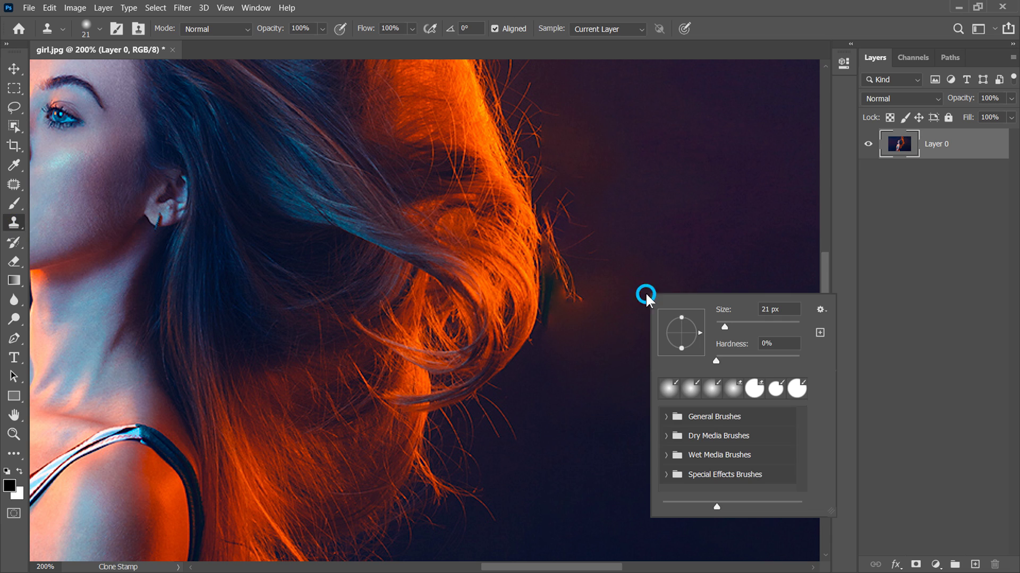
{"action": "left_click", "coordinate": [710, 352]}
{"action": "left_click_drag", "start_coordinate": [711, 326], "coordinate": [715, 326]}
{"action": "left_click", "coordinate": [411, 28]}
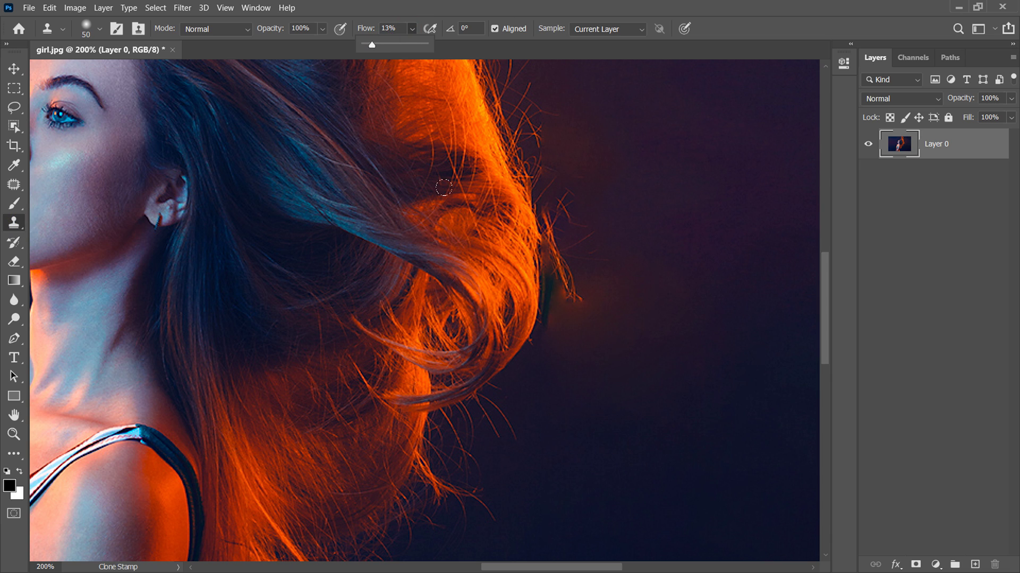
{"action": "right_click", "coordinate": [588, 352]}
{"action": "type", "text": "91"}
Step: Clone clean background over the stray strands and teal glow beside the hair
{"action": "left_click", "coordinate": [610, 446], "text": "alt"}
{"action": "left_click", "coordinate": [610, 446], "text": "alt"}
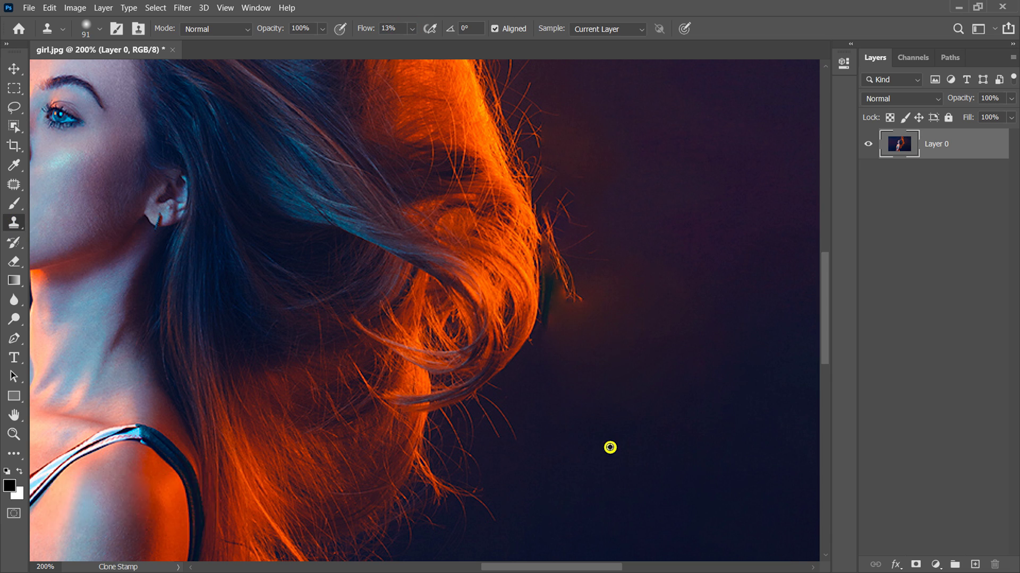
{"action": "left_click", "coordinate": [569, 352]}
{"action": "key", "text": "ctrl+z"}
{"action": "left_click", "coordinate": [569, 384], "text": "alt"}
{"action": "mouse_move", "coordinate": [518, 331]}
{"action": "left_mouse_down"}
{"action": "mouse_move", "coordinate": [527, 348]}
{"action": "mouse_move", "coordinate": [595, 274]}
{"action": "left_mouse_up"}
{"action": "mouse_move", "coordinate": [544, 321]}
{"action": "left_mouse_down"}
{"action": "mouse_move", "coordinate": [589, 260]}
{"action": "mouse_move", "coordinate": [562, 334]}
{"action": "mouse_move", "coordinate": [545, 292]}
{"action": "left_mouse_up"}
{"action": "key", "text": "bracketright"}
{"action": "key", "text": "bracketright"}
{"action": "key", "text": "ctrl+minus"}
{"action": "key", "text": "ctrl+minus"}
{"action": "key", "text": "ctrl+minus"}
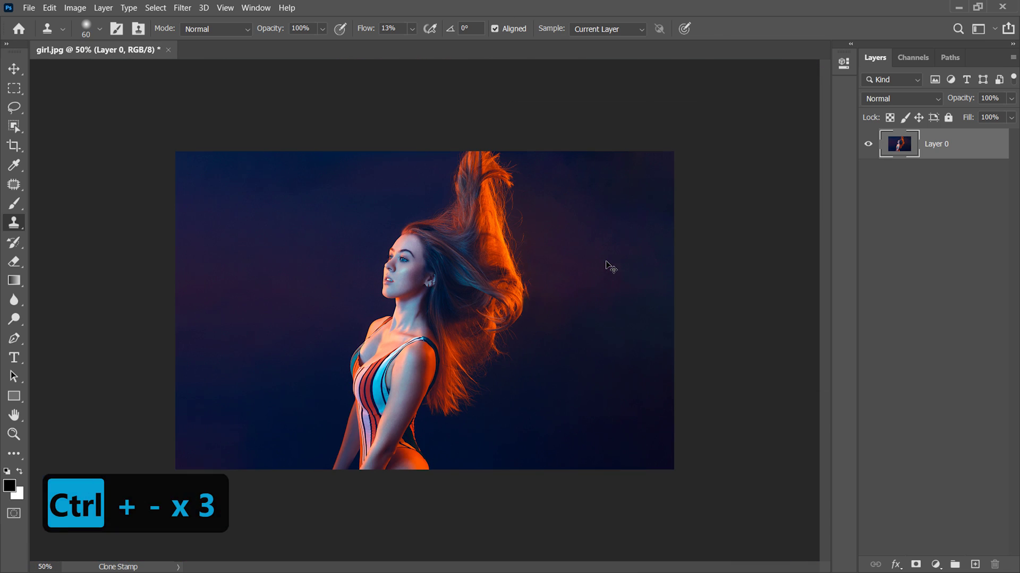
Step: Rename the photo layer to Girl
{"action": "left_click", "coordinate": [17, 68]}
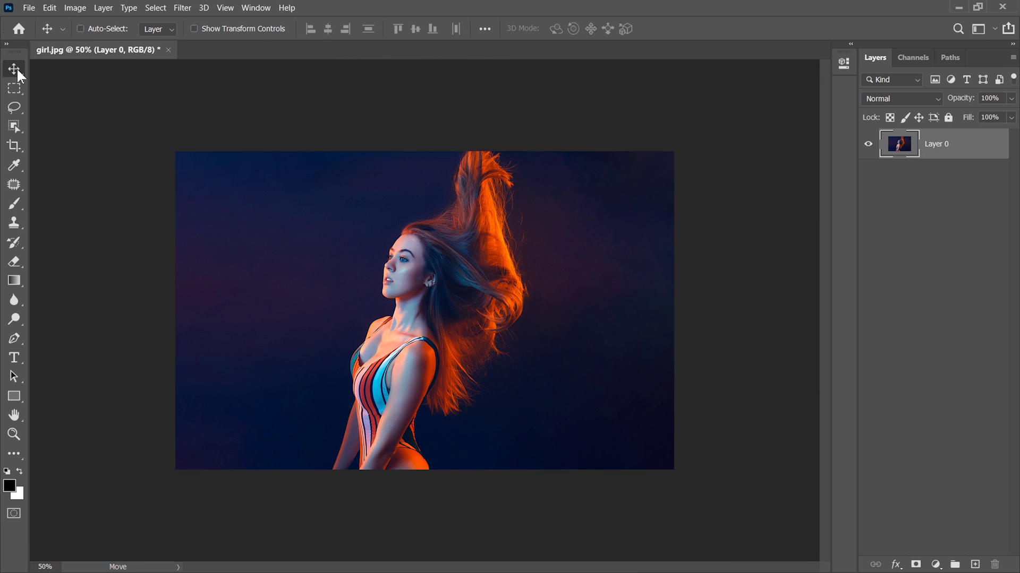
{"action": "double_click", "coordinate": [930, 152]}
{"action": "type", "text": "Girl"}
{"action": "key", "text": "Return"}
Step: Open the 3D_ring image and copy its whole canvas
{"action": "left_click", "coordinate": [28, 8]}
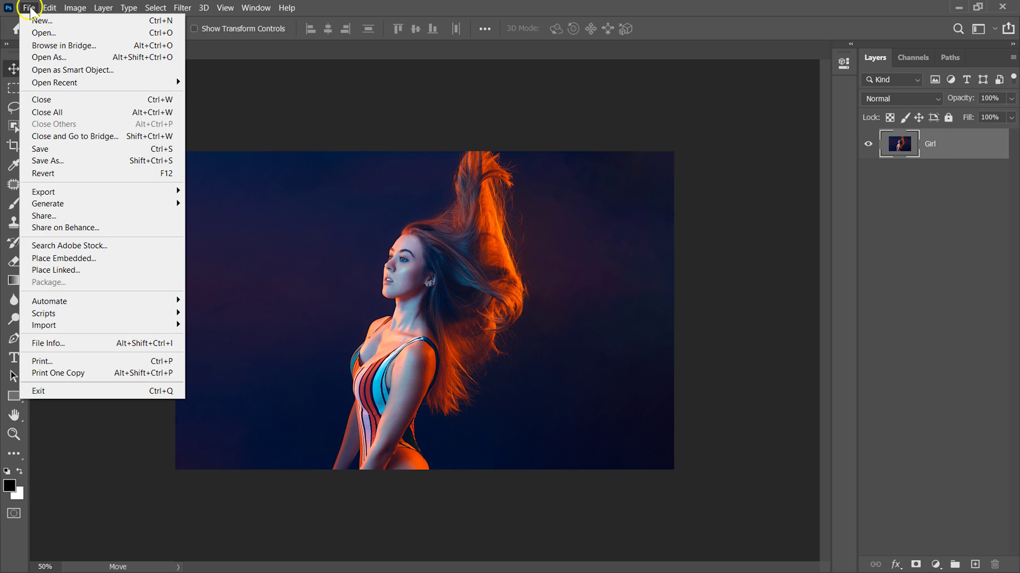
{"action": "left_click", "coordinate": [87, 33]}
{"action": "left_click", "coordinate": [152, 92]}
{"action": "left_click", "coordinate": [907, 548]}
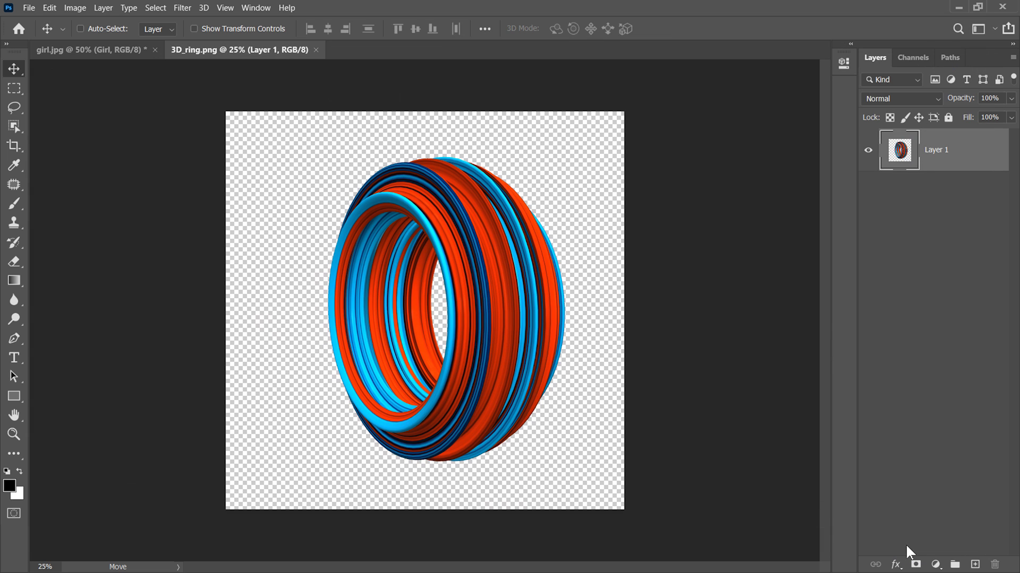
{"action": "key", "text": "ctrl+a"}
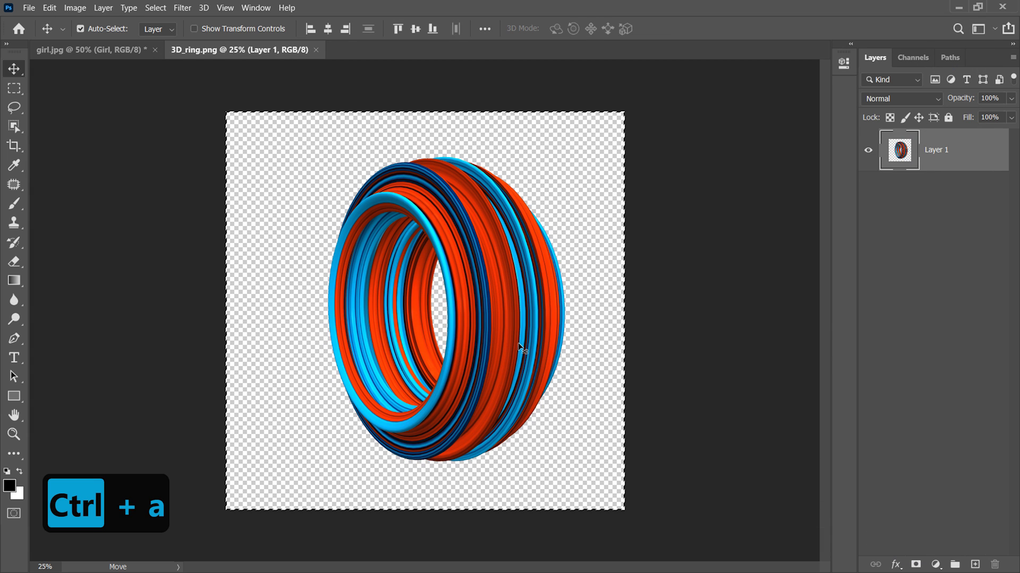
{"action": "key", "text": "ctrl+c"}
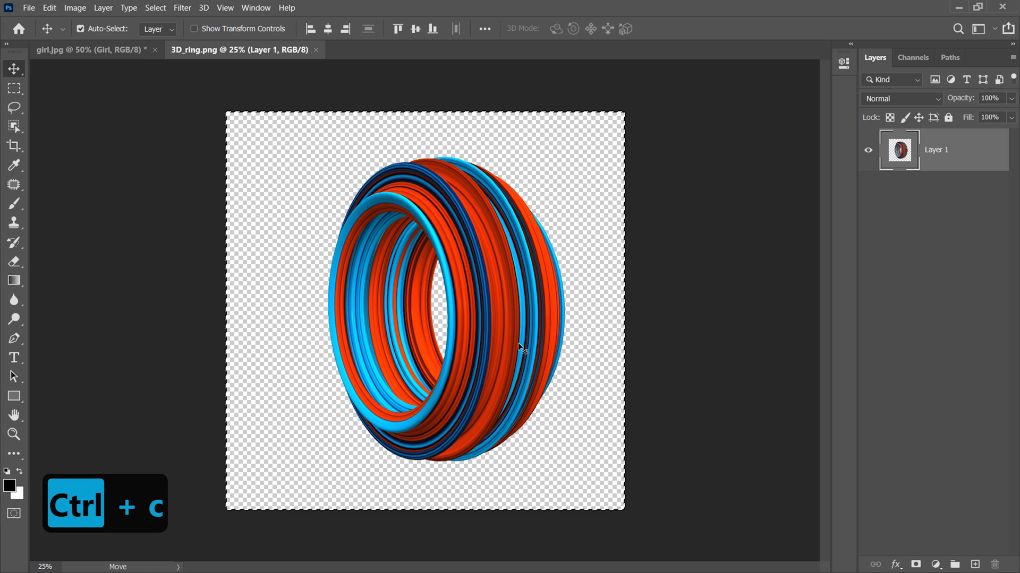
Step: Paste the ring into girl.jpg, scaled down and slightly tilted beside her hair at upper right
{"action": "left_click", "coordinate": [120, 49]}
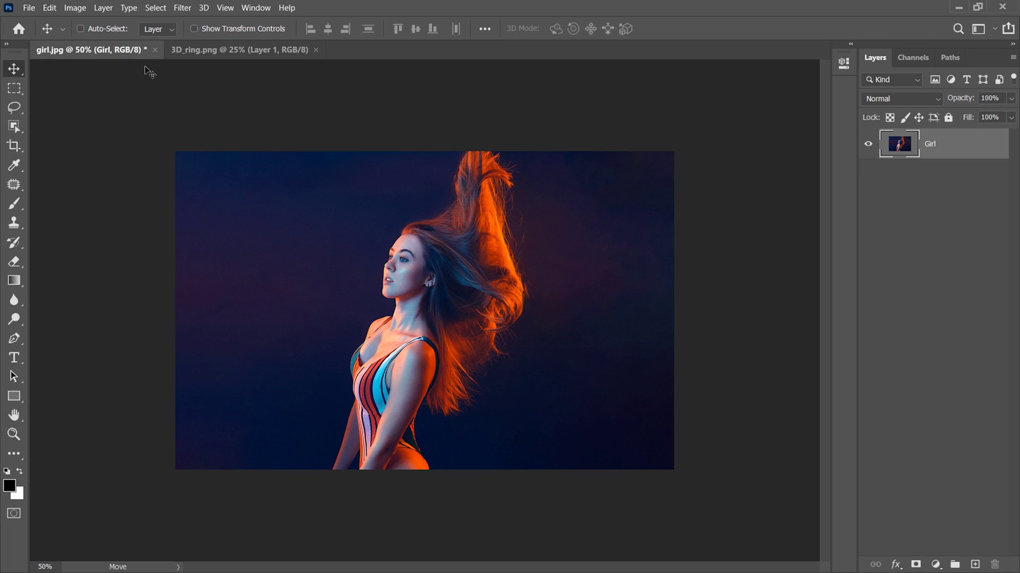
{"action": "key", "text": "ctrl+v"}
{"action": "left_click_drag", "start_coordinate": [372, 236], "coordinate": [509, 237]}
{"action": "key", "text": "ctrl+t"}
{"action": "key", "text": "ctrl+minus"}
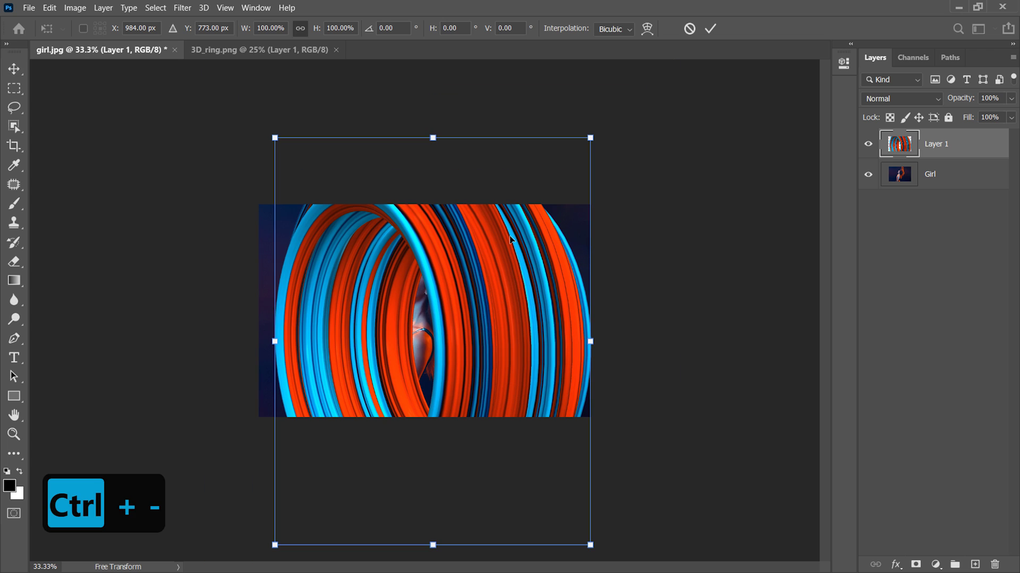
{"action": "left_click_drag", "start_coordinate": [590, 138], "coordinate": [371, 421]}
{"action": "left_click_drag", "start_coordinate": [329, 478], "coordinate": [567, 229]}
{"action": "left_click_drag", "start_coordinate": [584, 310], "coordinate": [626, 296]}
{"action": "left_click_drag", "start_coordinate": [585, 196], "coordinate": [577, 233]}
{"action": "left_click_drag", "start_coordinate": [601, 320], "coordinate": [546, 317]}
{"action": "left_click_drag", "start_coordinate": [556, 280], "coordinate": [551, 280]}
{"action": "left_click", "coordinate": [710, 29]}
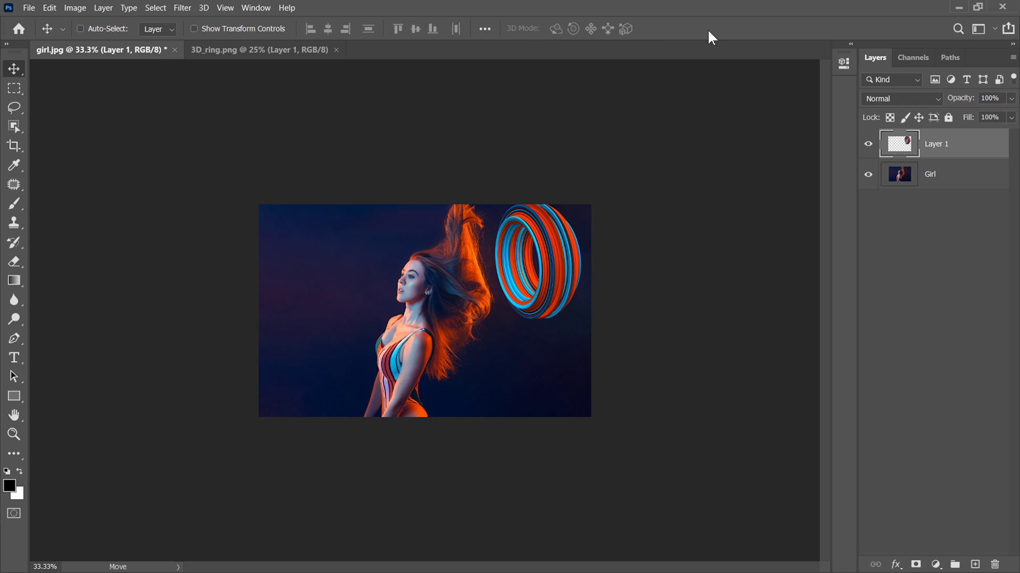
{"action": "key", "text": "ctrl+equal"}
{"action": "key", "text": "ctrl+equal"}
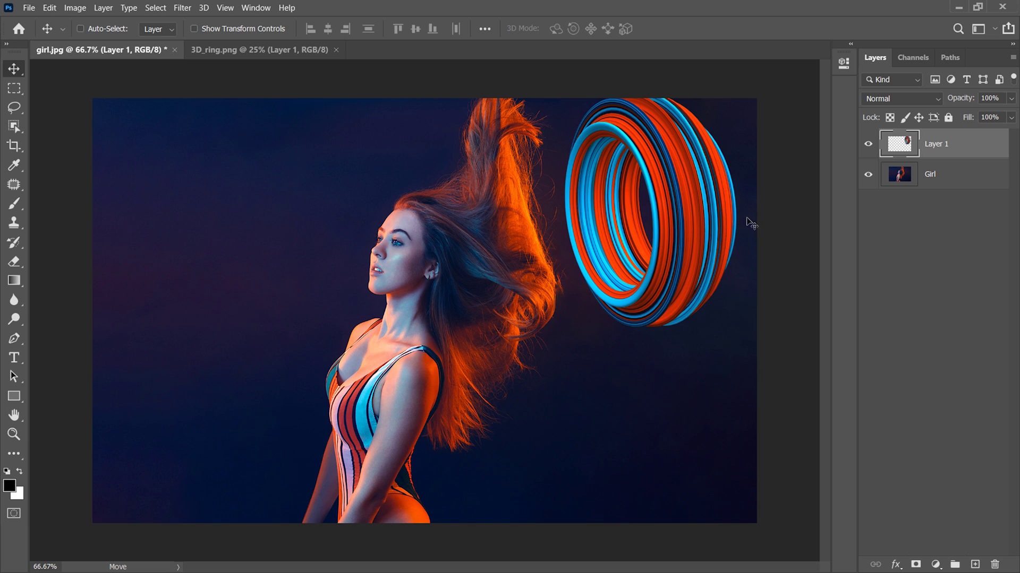
Step: Rename the ring layer Ring1 and duplicate it
{"action": "double_click", "coordinate": [940, 145]}
{"action": "key", "text": "Return"}
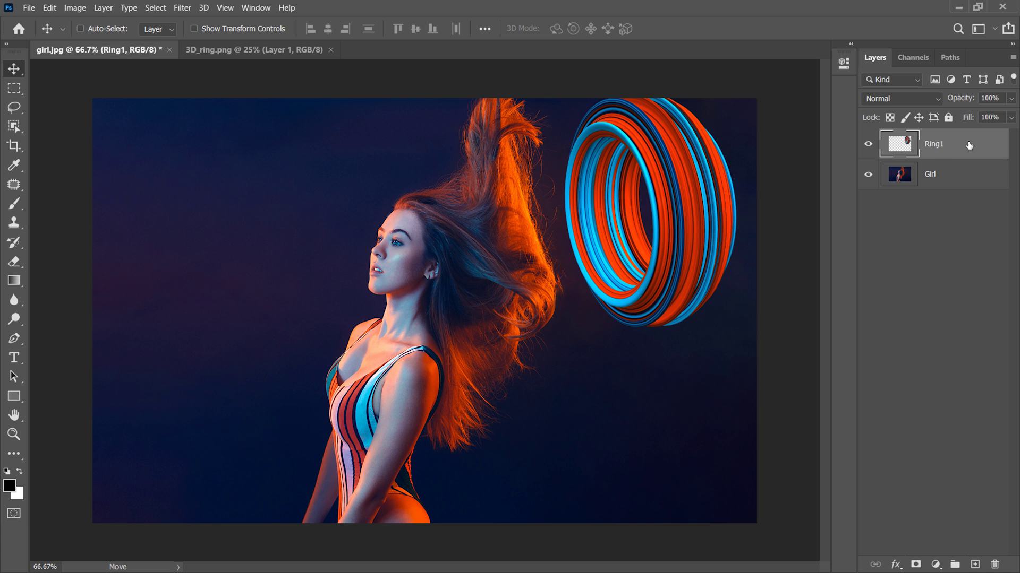
{"action": "key", "text": "ctrl+j"}
Step: Set the copy to Color Dodge at 49% opacity and name it Ring1_color_dodge
{"action": "left_click", "coordinate": [900, 95]}
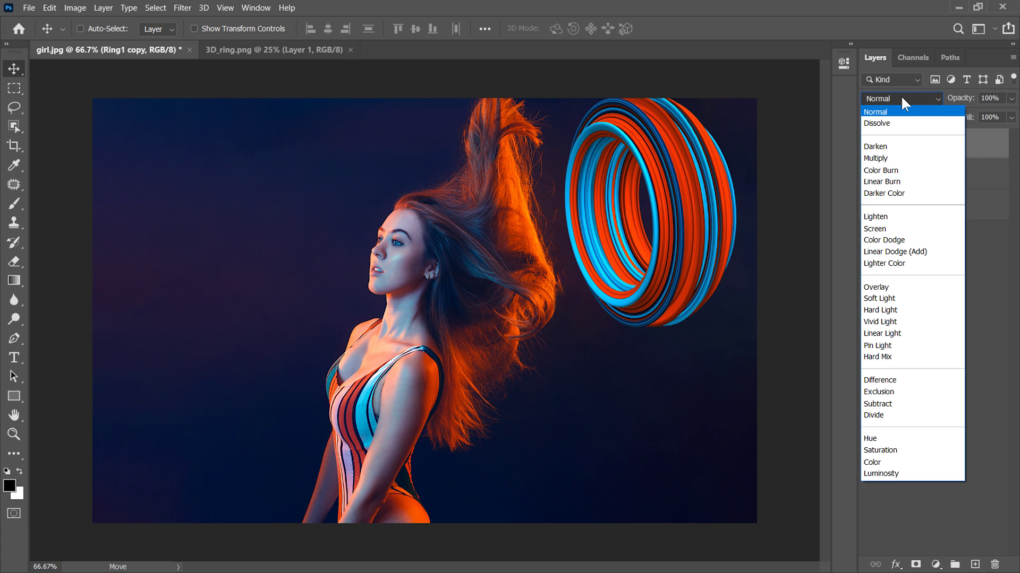
{"action": "left_click", "coordinate": [898, 240]}
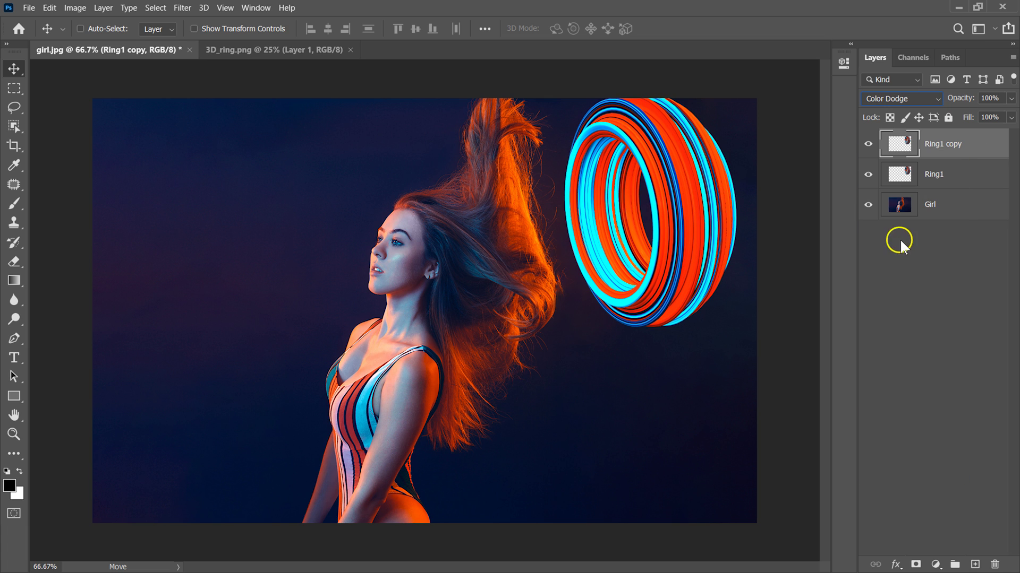
{"action": "left_click", "coordinate": [1011, 98]}
{"action": "left_click_drag", "start_coordinate": [1012, 113], "coordinate": [978, 114]}
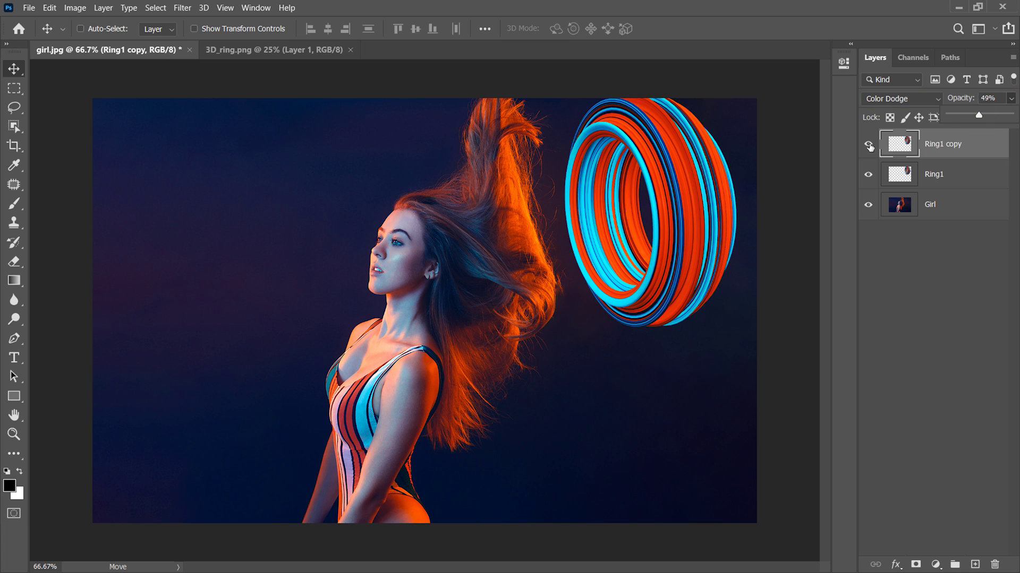
{"action": "left_click", "coordinate": [869, 145]}
{"action": "double_click", "coordinate": [942, 143]}
{"action": "double_click", "coordinate": [964, 142]}
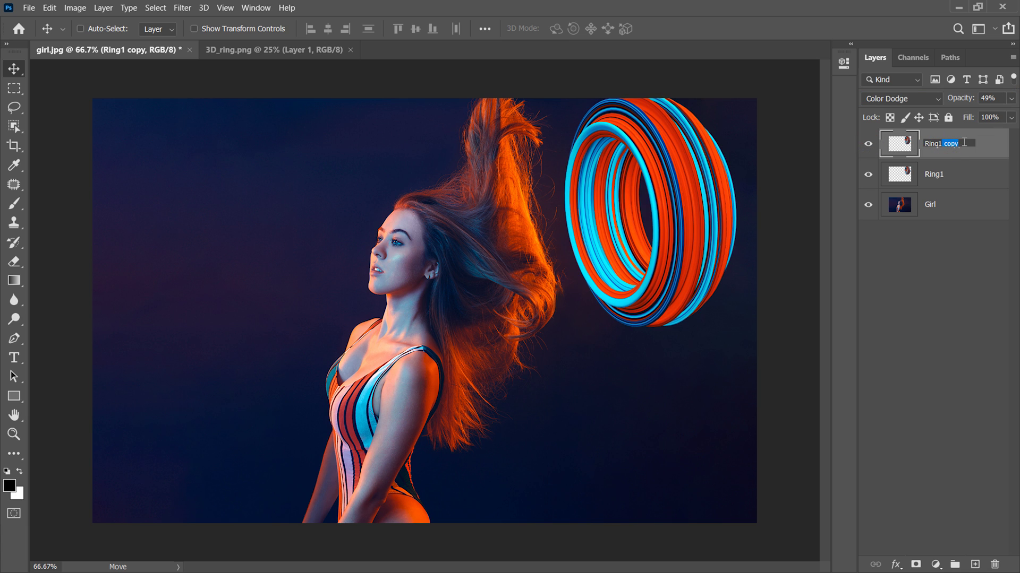
{"action": "type", "text": "_color_dodge"}
{"action": "key", "text": "Return"}
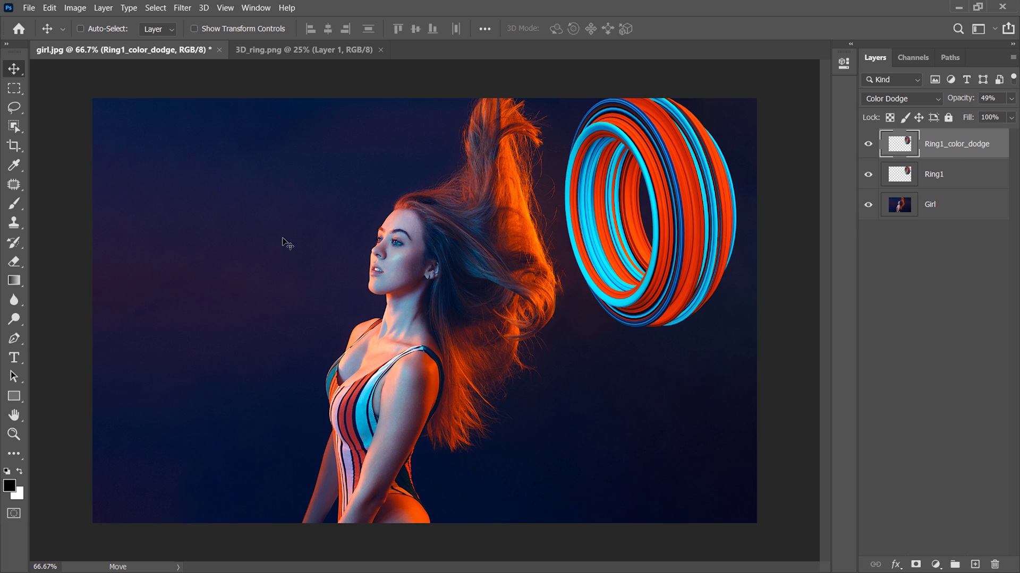
Step: Open the 3D_ring2 image and copy its whole canvas
{"action": "left_click", "coordinate": [28, 7]}
{"action": "left_click", "coordinate": [72, 30]}
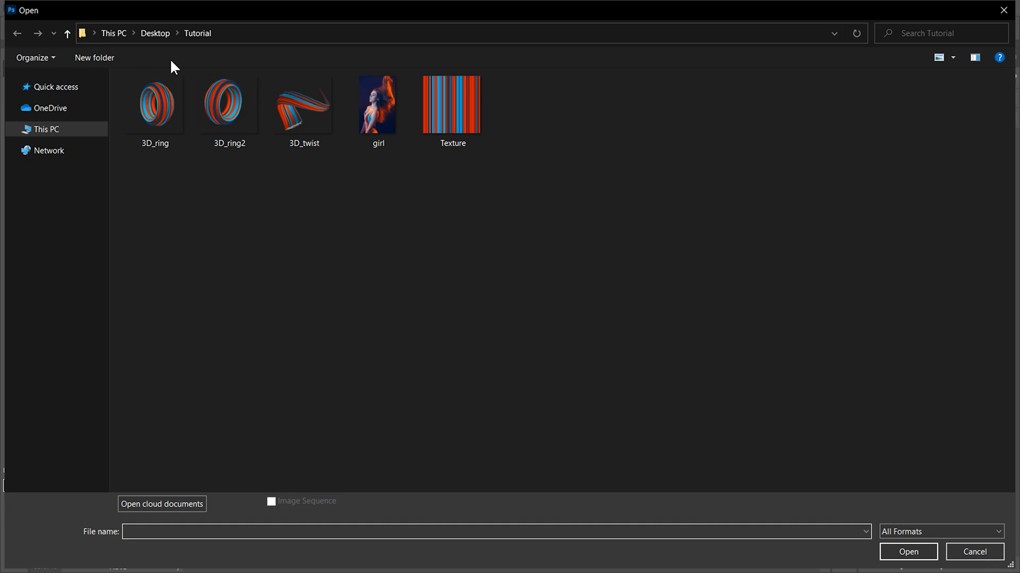
{"action": "left_click", "coordinate": [224, 108]}
{"action": "left_click", "coordinate": [903, 549]}
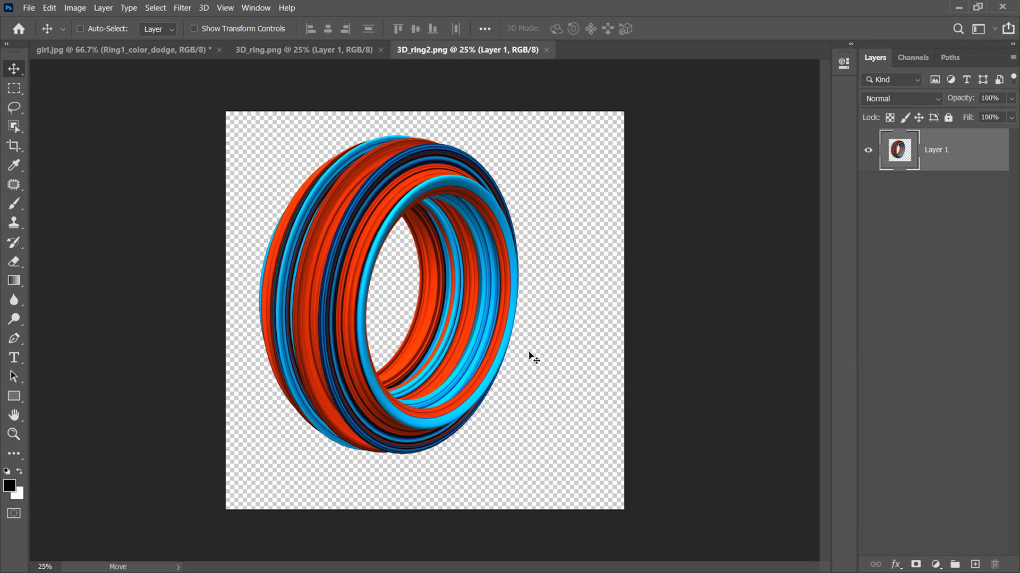
{"action": "key", "text": "ctrl+a"}
{"action": "key", "text": "ctrl+c"}
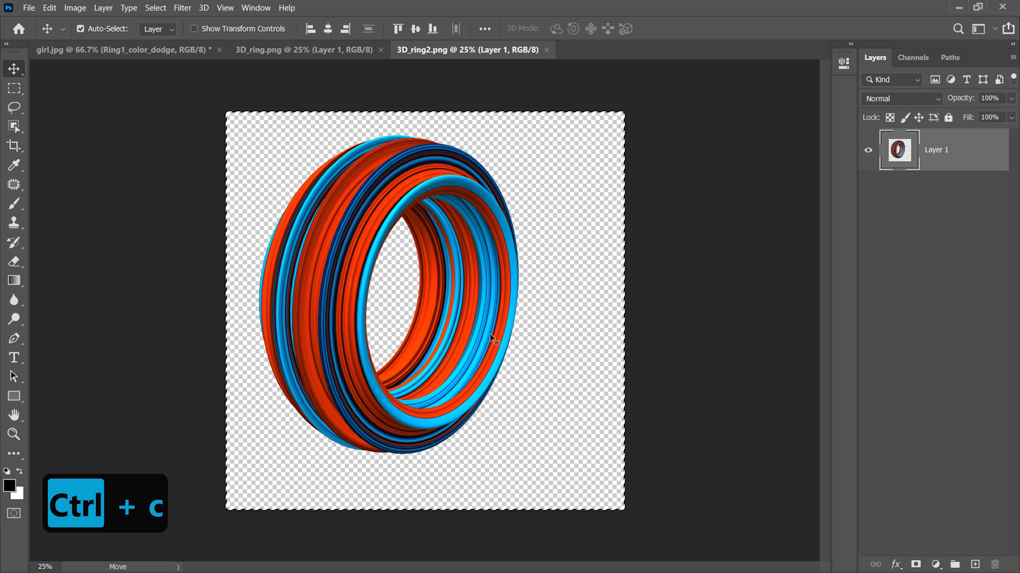
Step: Paste the second ring into girl.jpg, scaled to about 47% and rotated about 18° at upper left
{"action": "left_click", "coordinate": [170, 52]}
{"action": "key", "text": "ctrl+v"}
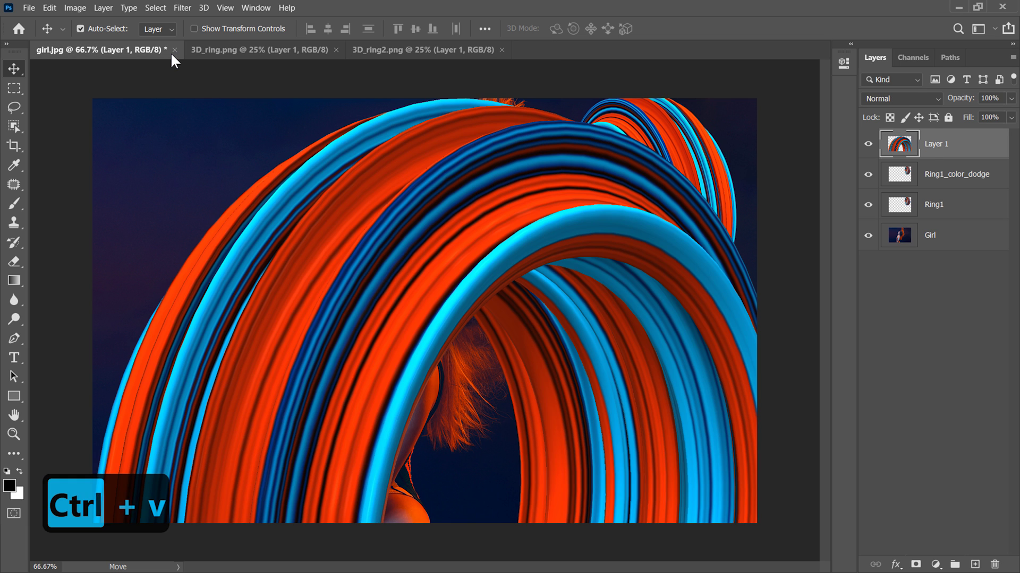
{"action": "left_click_drag", "start_coordinate": [313, 217], "coordinate": [327, 261]}
{"action": "key", "text": "ctrl+minus"}
{"action": "key", "text": "ctrl+minus"}
{"action": "key", "text": "ctrl+t"}
{"action": "left_click_drag", "start_coordinate": [596, 177], "coordinate": [413, 405]}
{"action": "left_click_drag", "start_coordinate": [358, 459], "coordinate": [329, 214]}
{"action": "left_click_drag", "start_coordinate": [366, 150], "coordinate": [380, 198]}
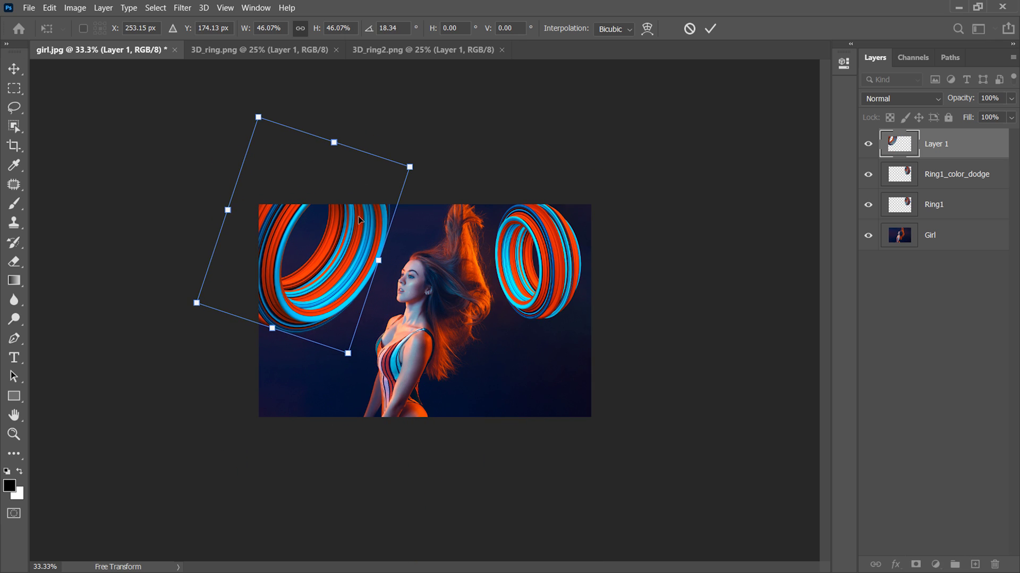
{"action": "left_click", "coordinate": [710, 28]}
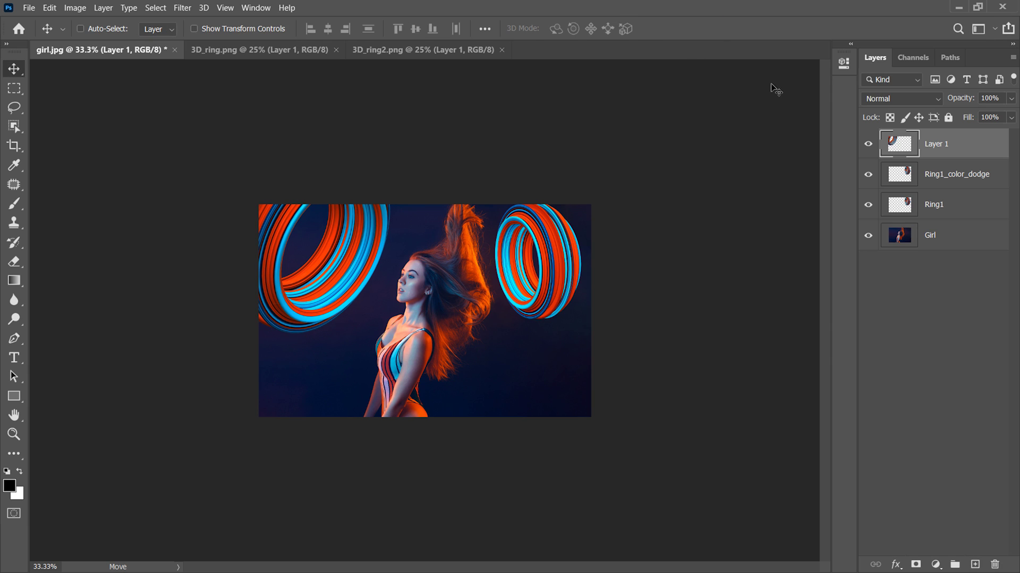
Step: Name the layer Ring2 and add a 54% Color Dodge copy named Ring2 Color_dodge
{"action": "double_click", "coordinate": [936, 144]}
{"action": "type", "text": "Ring2"}
{"action": "key", "text": "Return"}
{"action": "key", "text": "ctrl+j"}
{"action": "left_click", "coordinate": [909, 97]}
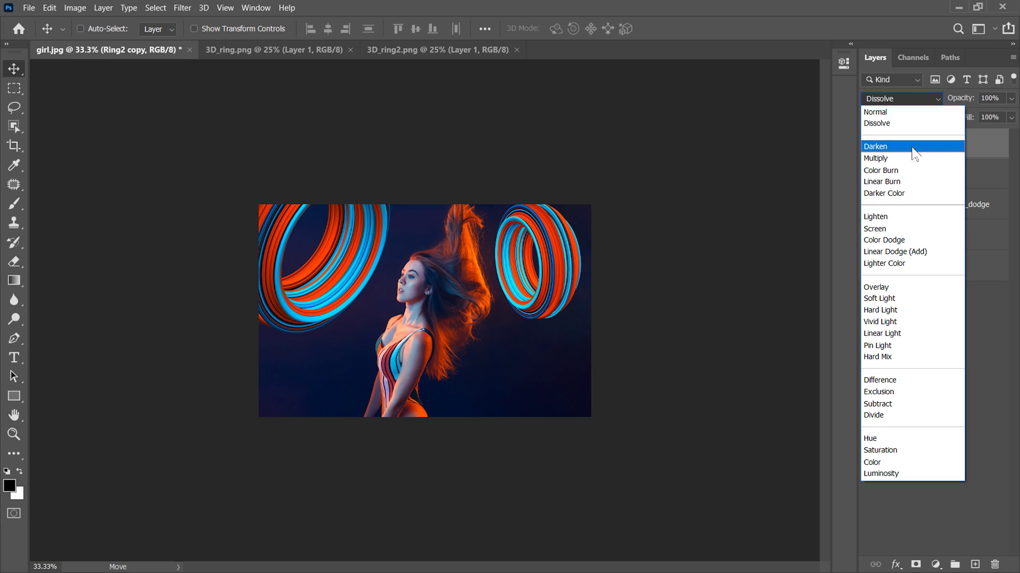
{"action": "left_click", "coordinate": [909, 240]}
{"action": "left_click", "coordinate": [1011, 98]}
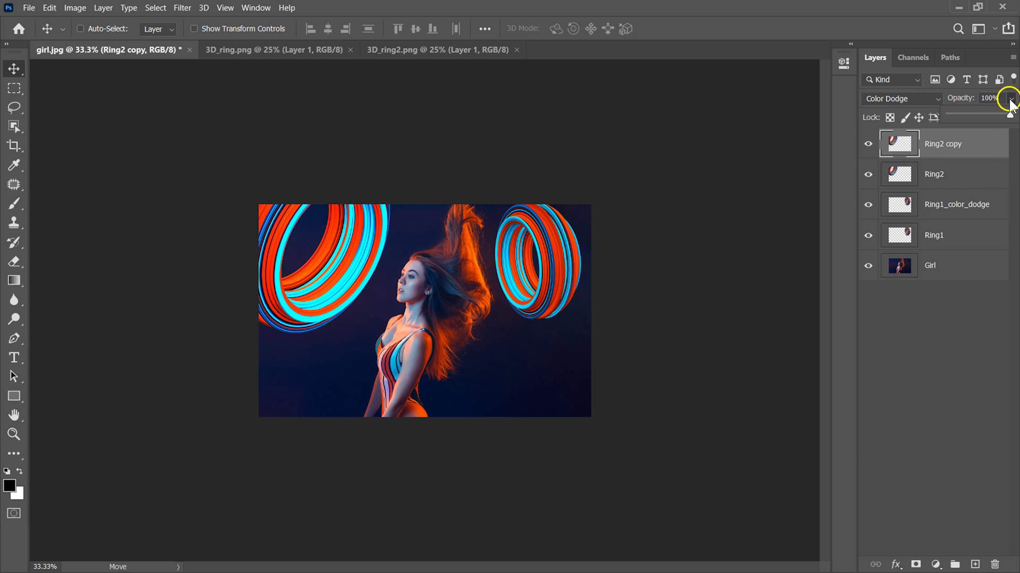
{"action": "left_click_drag", "start_coordinate": [1011, 113], "coordinate": [986, 116]}
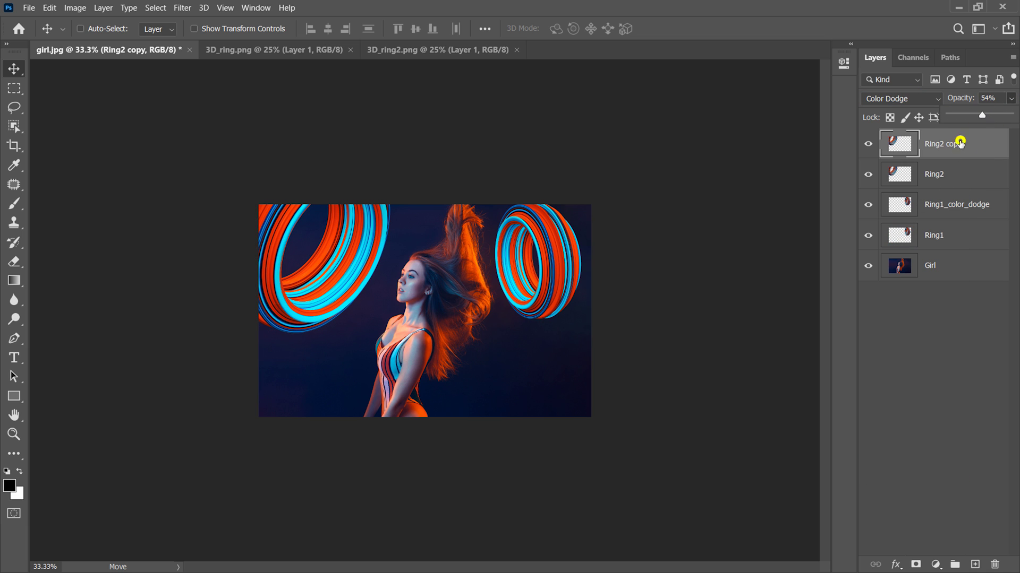
{"action": "double_click", "coordinate": [950, 144]}
{"action": "key", "text": "Return"}
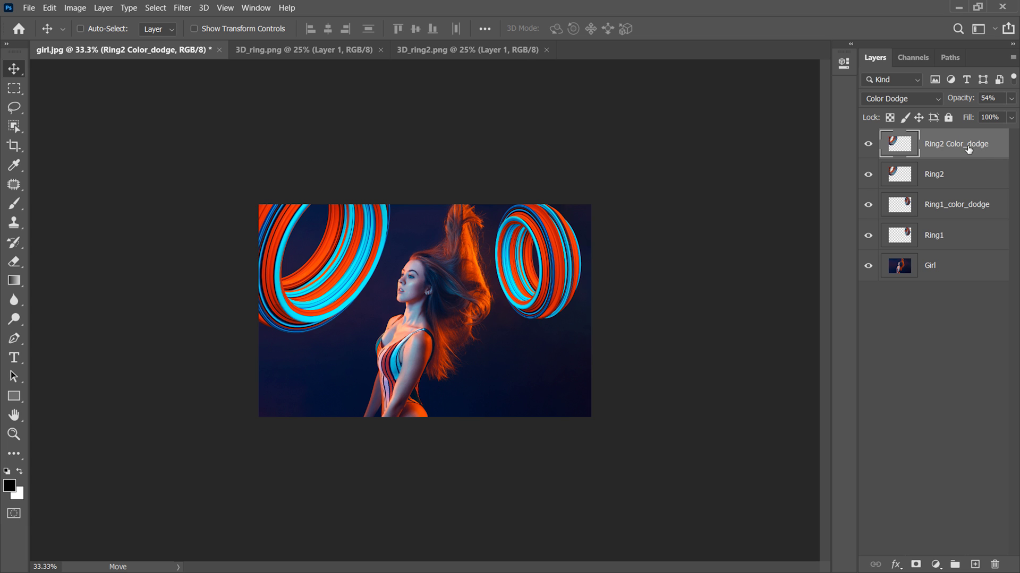
Step: Open the 3D_twist image and copy its whole canvas
{"action": "left_click", "coordinate": [29, 7]}
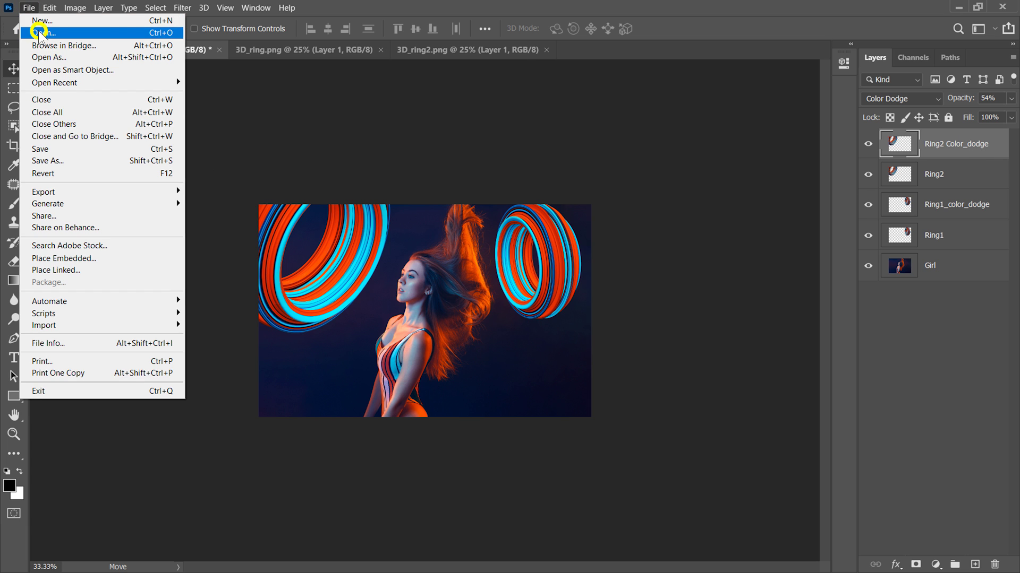
{"action": "left_click", "coordinate": [32, 30]}
{"action": "left_click", "coordinate": [291, 114]}
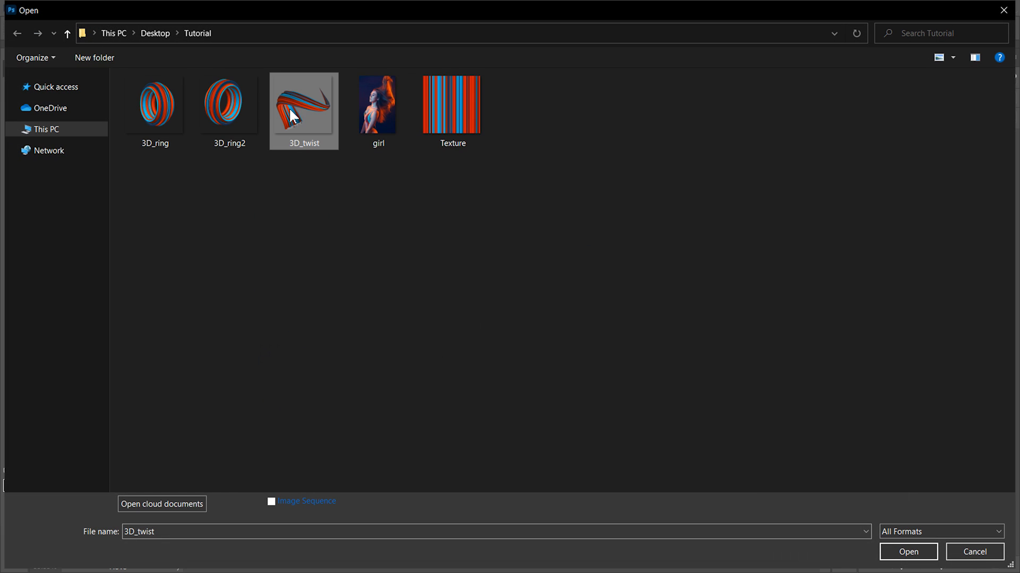
{"action": "left_click", "coordinate": [909, 552]}
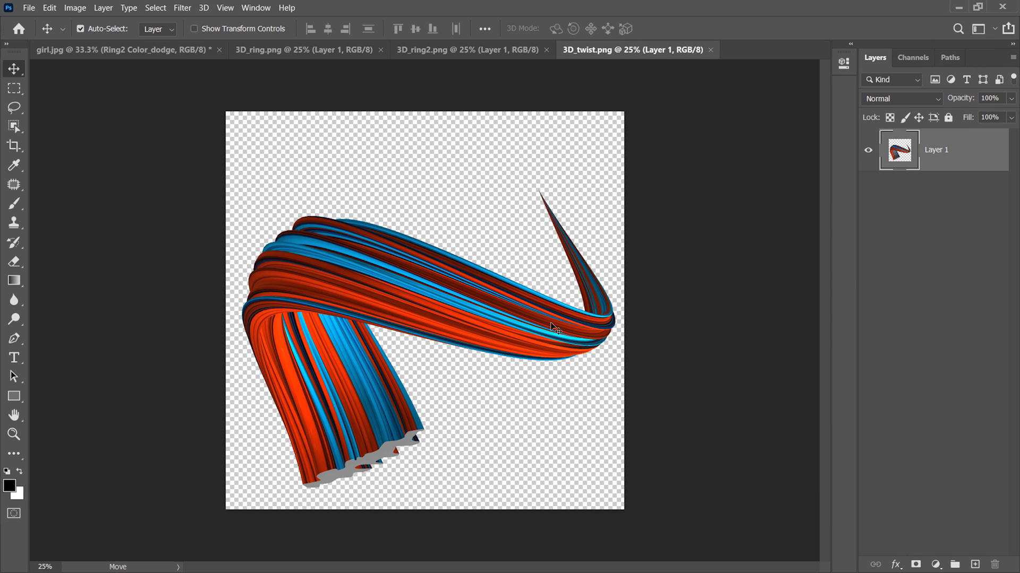
{"action": "key", "text": "ctrl+a"}
{"action": "key", "text": "ctrl+c"}
Step: Paste the twist ribbon into girl.jpg, scaled to about 39% around her waist
{"action": "left_click", "coordinate": [176, 49]}
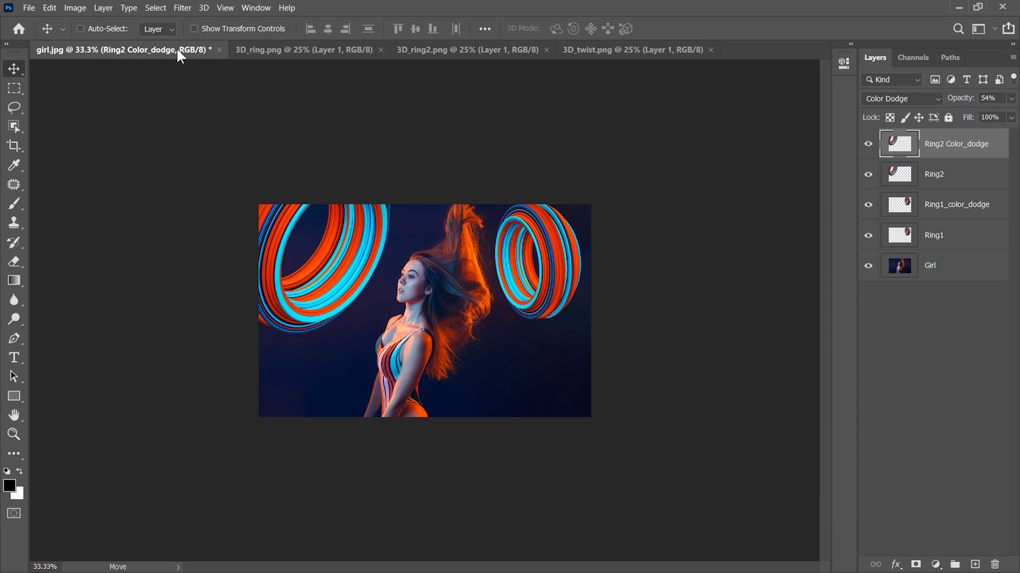
{"action": "key", "text": "ctrl+v"}
{"action": "key", "text": "ctrl+t"}
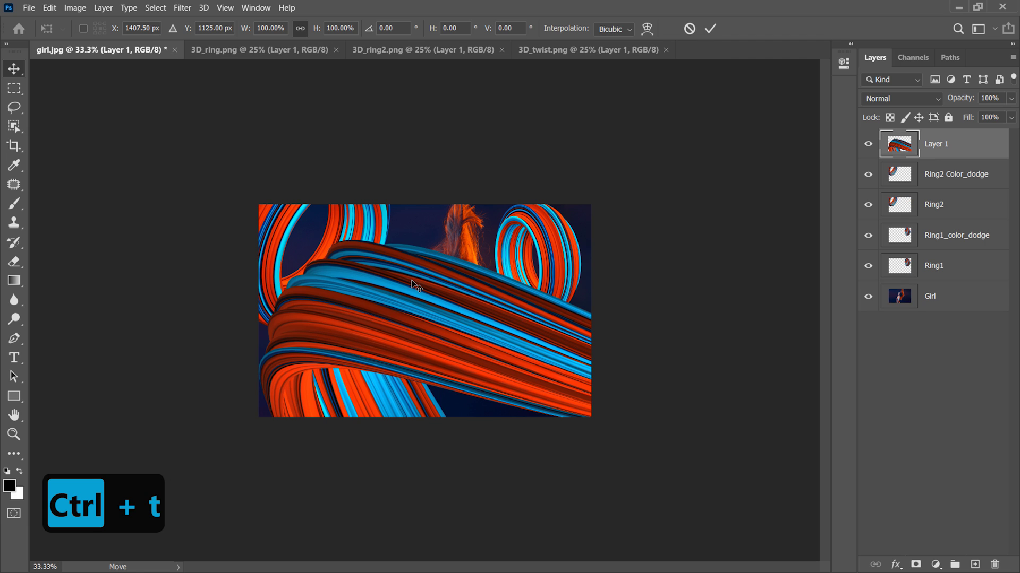
{"action": "left_click_drag", "start_coordinate": [756, 205], "coordinate": [512, 398]}
{"action": "left_click_drag", "start_coordinate": [448, 457], "coordinate": [483, 400]}
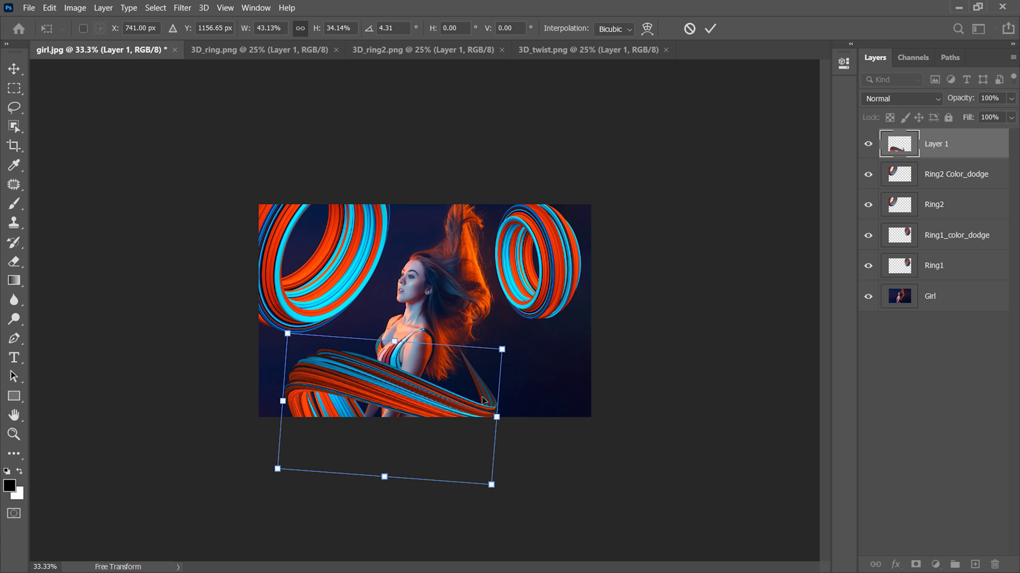
{"action": "left_click", "coordinate": [710, 29]}
Step: Name the ribbon layer Twist and add a new empty layer above it
{"action": "double_click", "coordinate": [931, 144]}
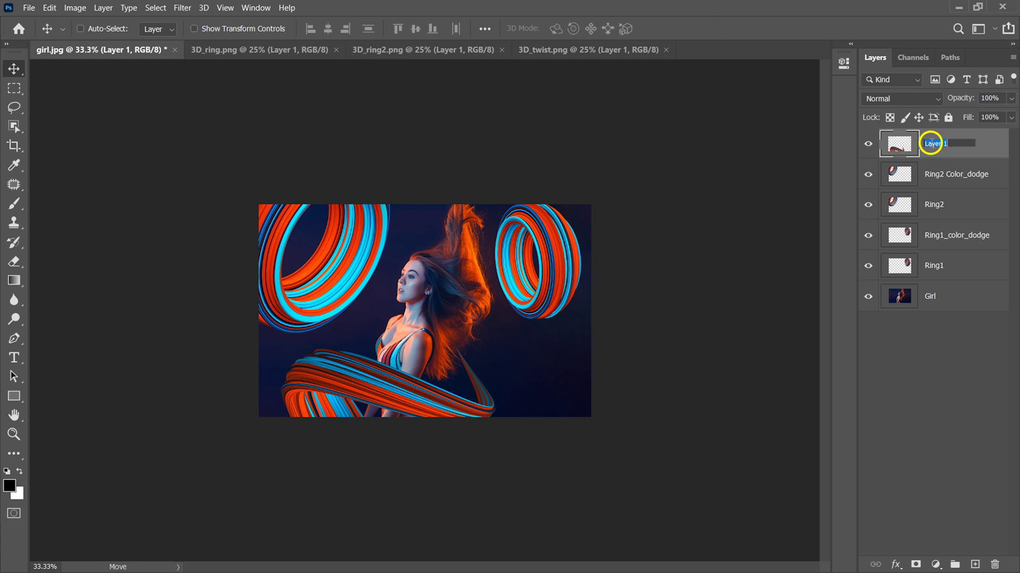
{"action": "type", "text": "Twist"}
{"action": "key", "text": "Return"}
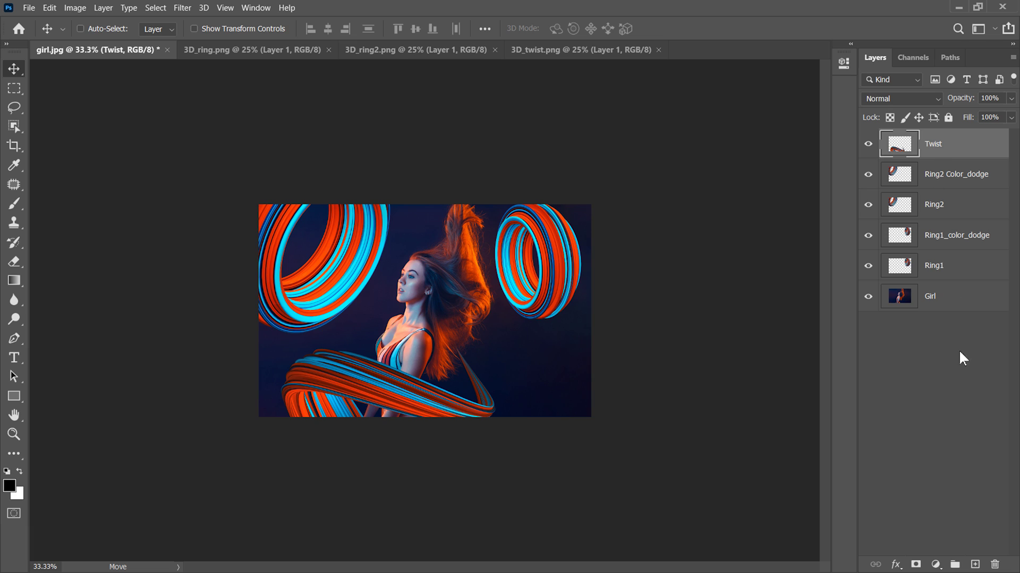
{"action": "left_click", "coordinate": [975, 565]}
Step: Create a new layer named Glow
{"action": "double_click", "coordinate": [934, 150]}
{"action": "type", "text": "Glow"}
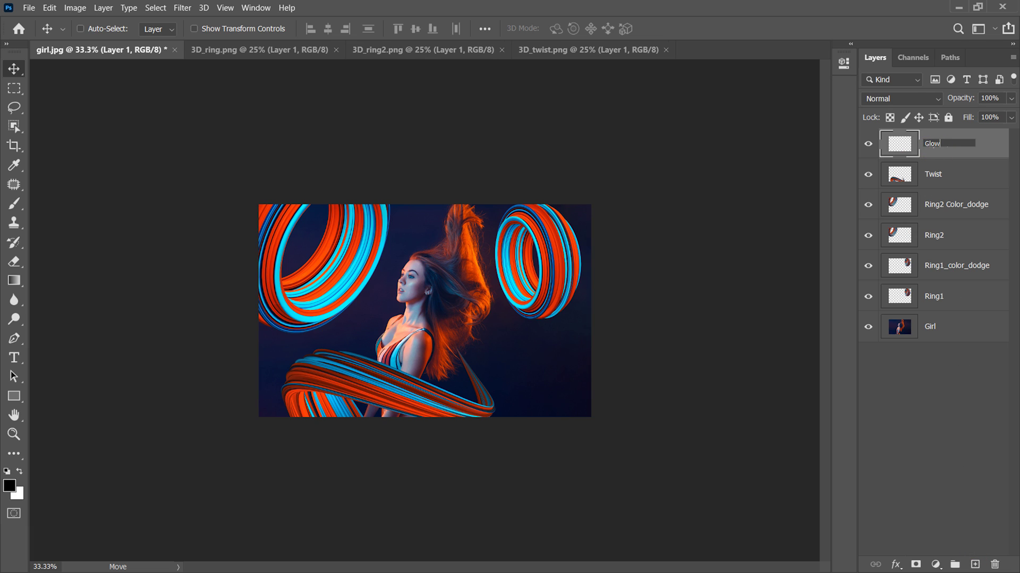
{"action": "key", "text": "Return"}
Step: Set the brush to 446 px, 0% hardness and 17% flow
{"action": "left_click", "coordinate": [14, 204]}
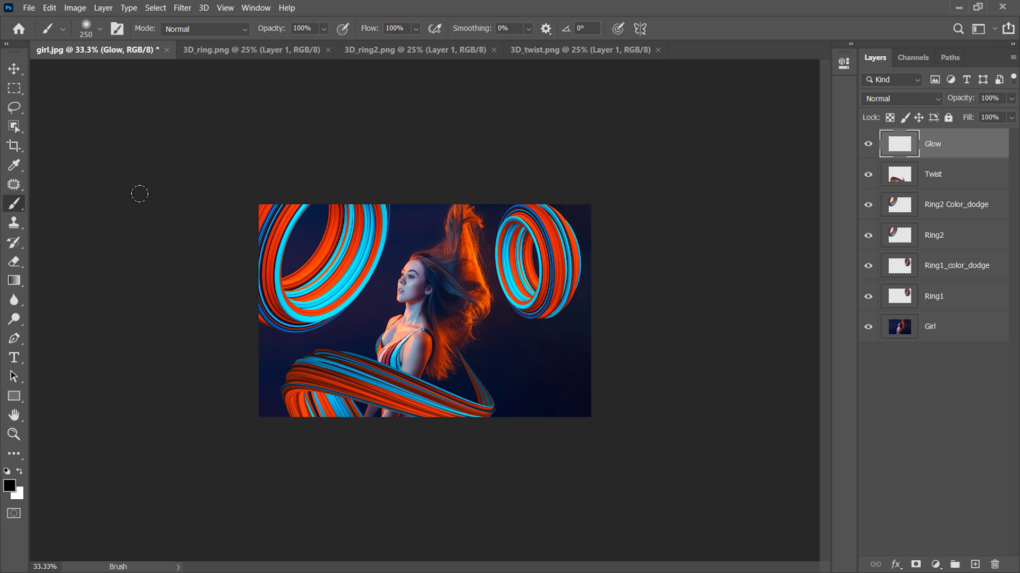
{"action": "right_click", "coordinate": [410, 255]}
{"action": "left_click_drag", "start_coordinate": [544, 291], "coordinate": [552, 291]}
{"action": "left_click", "coordinate": [476, 323]}
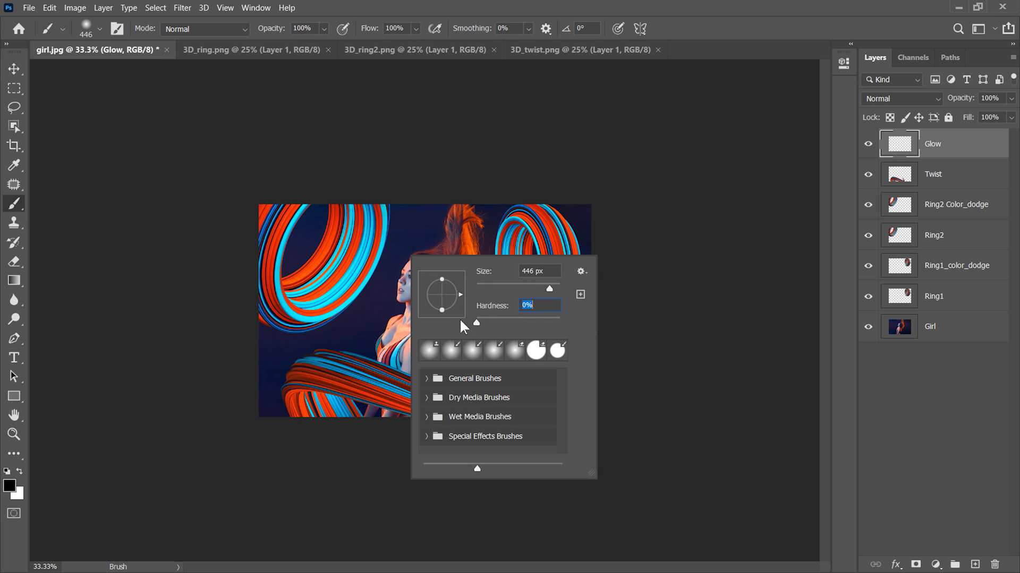
{"action": "left_click_drag", "start_coordinate": [416, 28], "coordinate": [406, 45]}
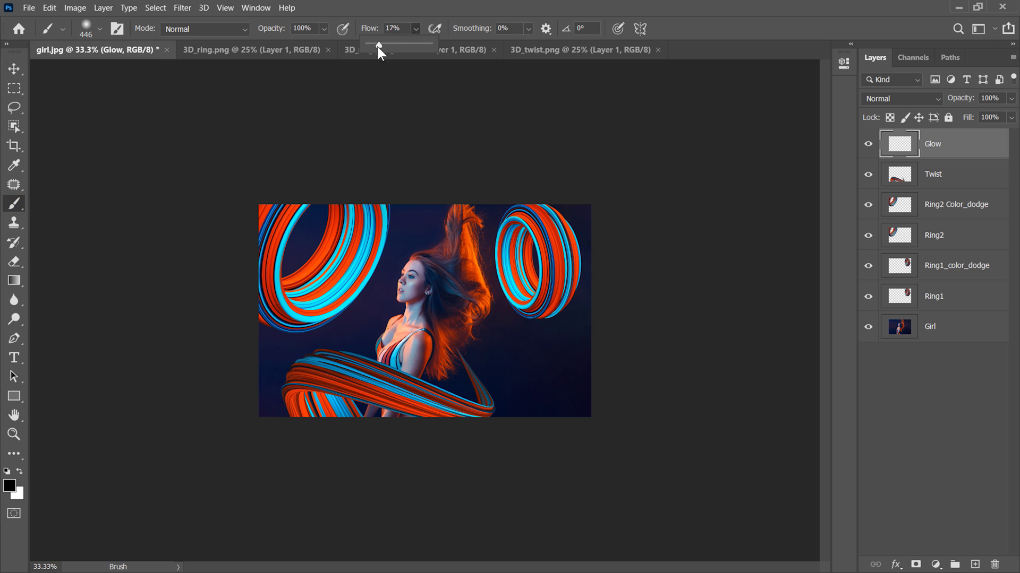
Step: Set the foreground colour to orange ff8400
{"action": "left_click", "coordinate": [9, 485]}
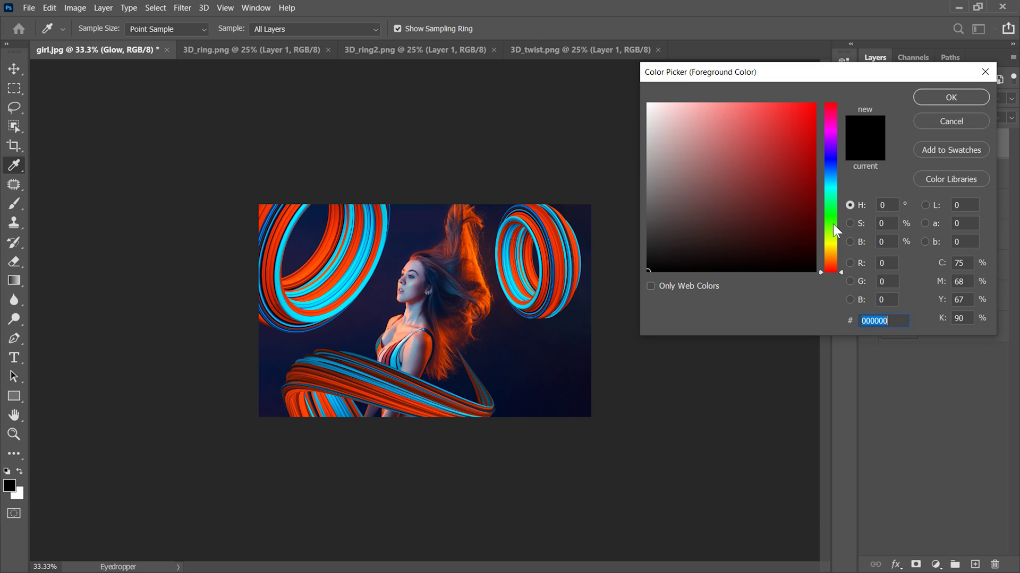
{"action": "left_click_drag", "start_coordinate": [833, 230], "coordinate": [832, 254]}
{"action": "type", "text": "ff8400"}
{"action": "left_click", "coordinate": [836, 257]}
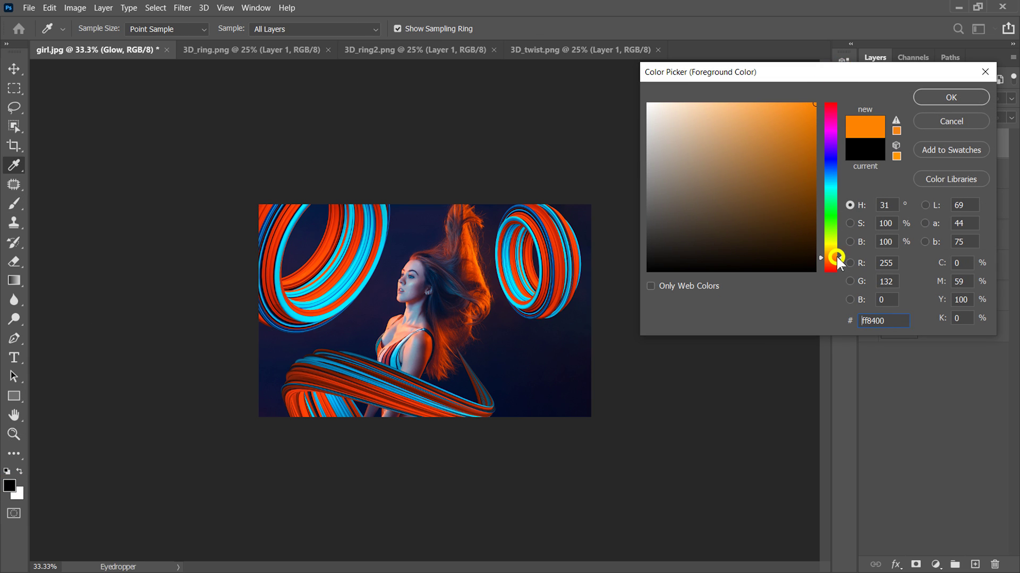
{"action": "left_click", "coordinate": [914, 97]}
{"action": "key", "text": "b"}
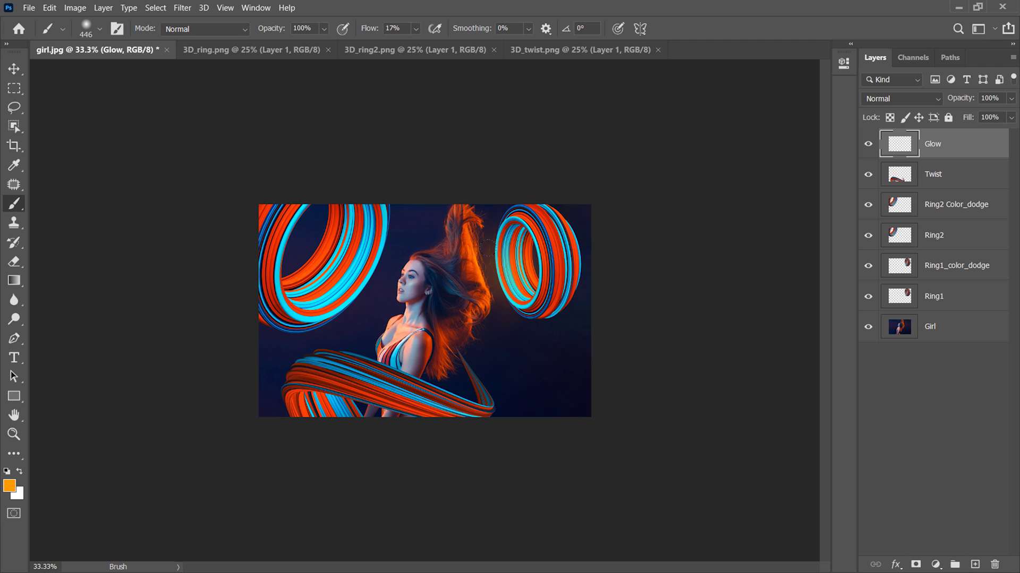
Step: Set the Glow layer to Color Dodge and paint orange glow over the right ring
{"action": "left_click", "coordinate": [879, 98]}
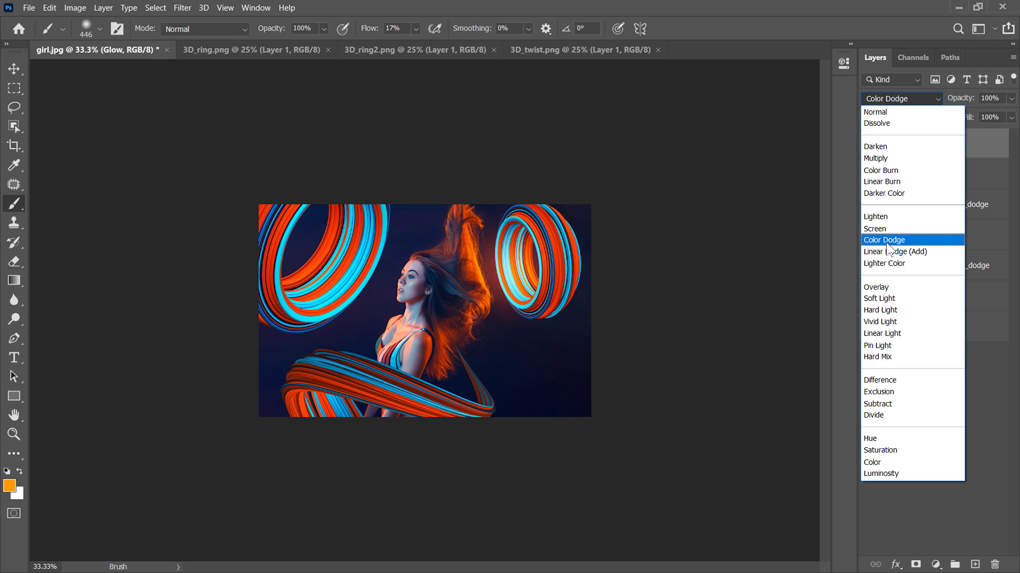
{"action": "left_click", "coordinate": [884, 240]}
{"action": "mouse_move", "coordinate": [533, 259]}
{"action": "left_mouse_down"}
{"action": "mouse_move", "coordinate": [489, 238]}
{"action": "mouse_move", "coordinate": [490, 222]}
{"action": "mouse_move", "coordinate": [510, 236]}
{"action": "left_mouse_up"}
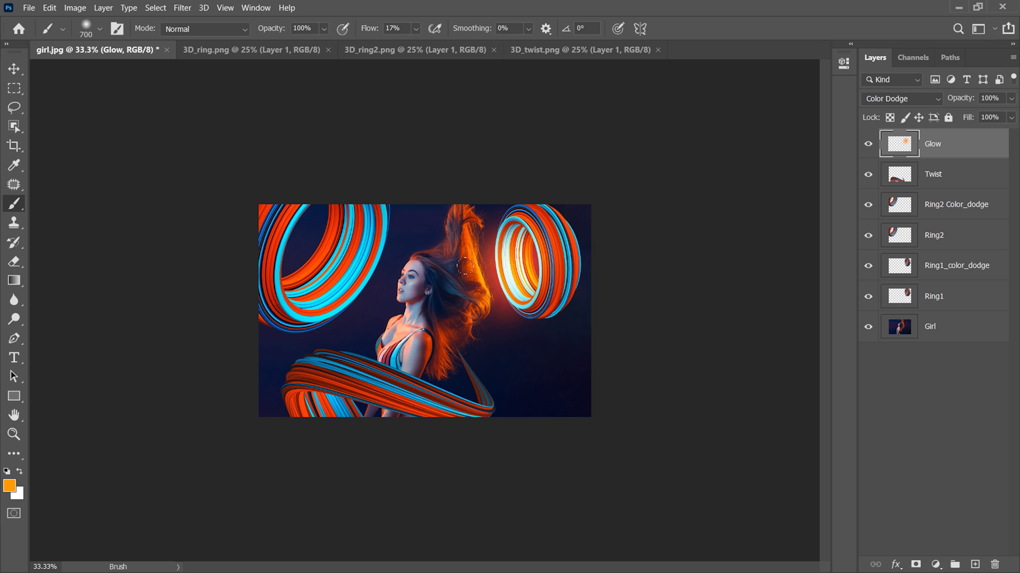
{"action": "key", "text": "bracketright"}
{"action": "key", "text": "bracketright"}
{"action": "left_click", "coordinate": [506, 270]}
Step: Paint glow onto the left ring and lower-left ribbon, then add an empty layer above
{"action": "left_click", "coordinate": [336, 262]}
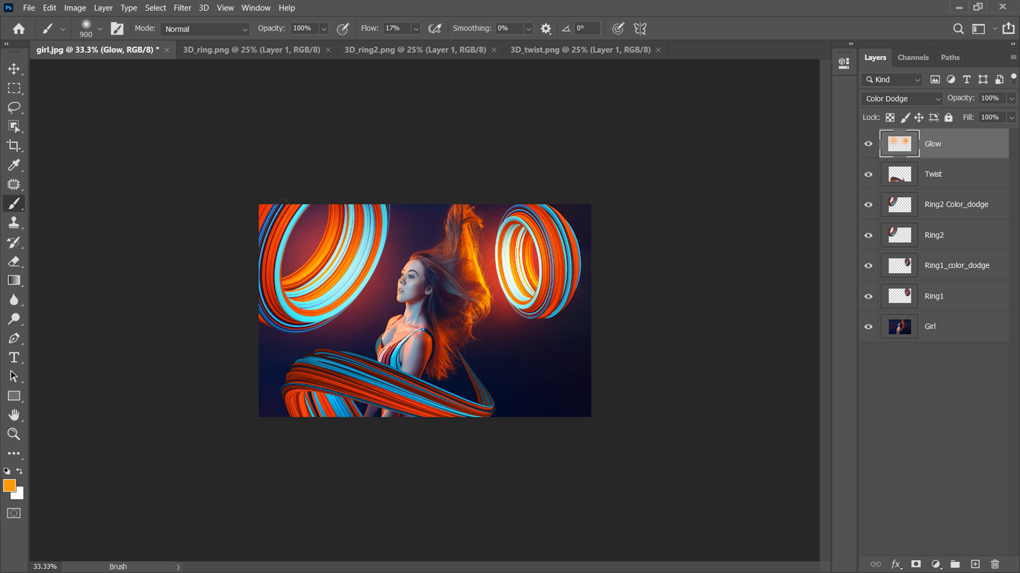
{"action": "left_click", "coordinate": [336, 262]}
{"action": "key", "text": "bracketleft"}
{"action": "left_click", "coordinate": [360, 226]}
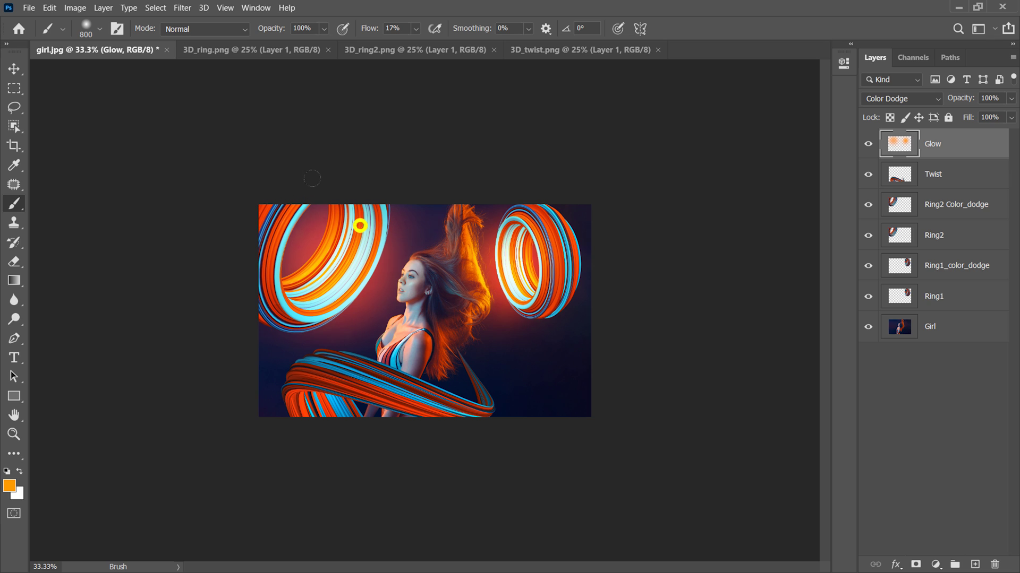
{"action": "left_click", "coordinate": [313, 382]}
{"action": "left_click", "coordinate": [319, 380]}
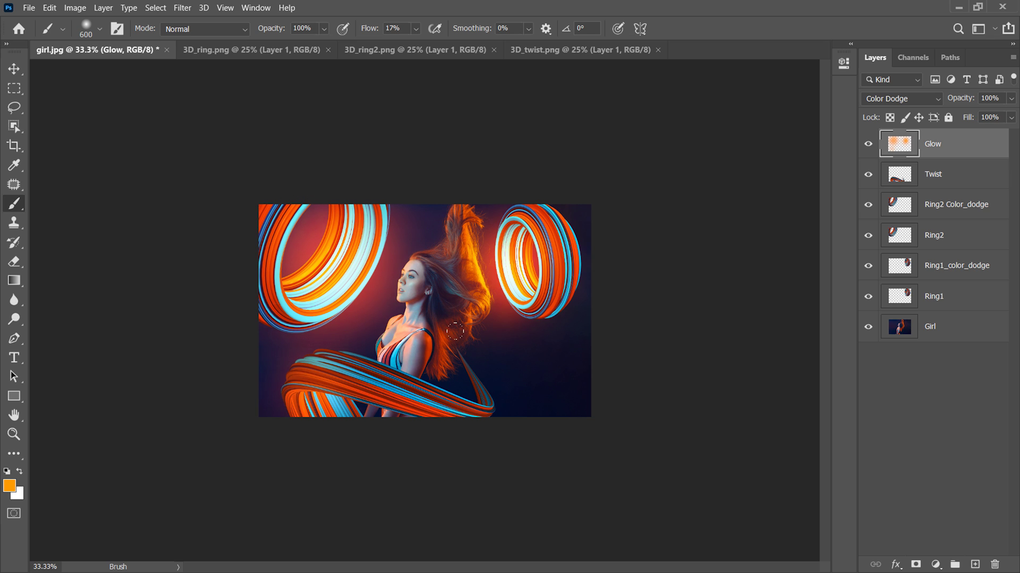
{"action": "left_click", "coordinate": [975, 564]}
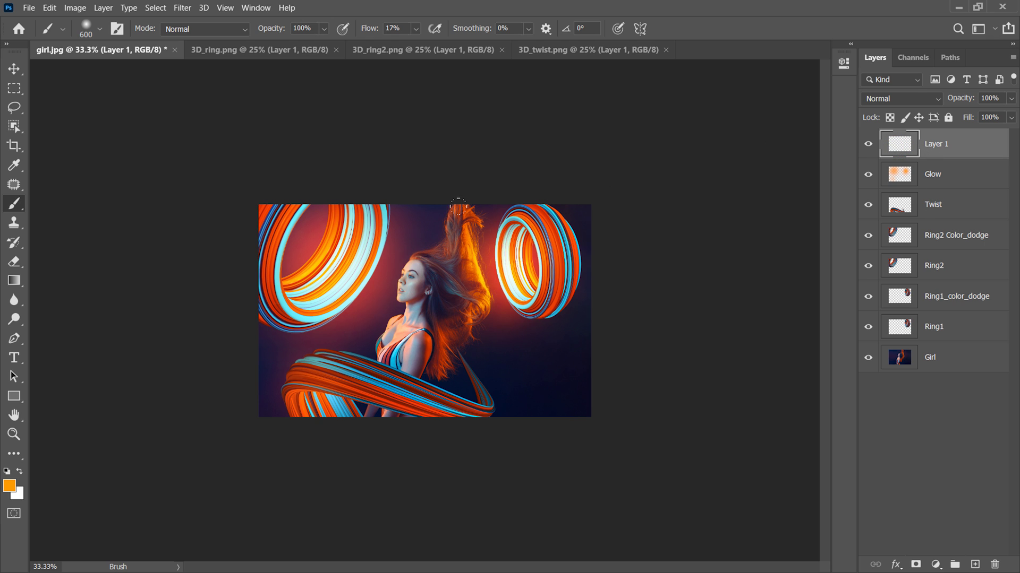
Step: Set Layer 1 to Linear Dodge (Add) and brush brighter glow into both rings
{"action": "mouse_move", "coordinate": [297, 228]}
{"action": "left_mouse_down"}
{"action": "mouse_move", "coordinate": [319, 261]}
{"action": "mouse_move", "coordinate": [313, 244]}
{"action": "left_mouse_up"}
{"action": "left_click", "coordinate": [893, 100]}
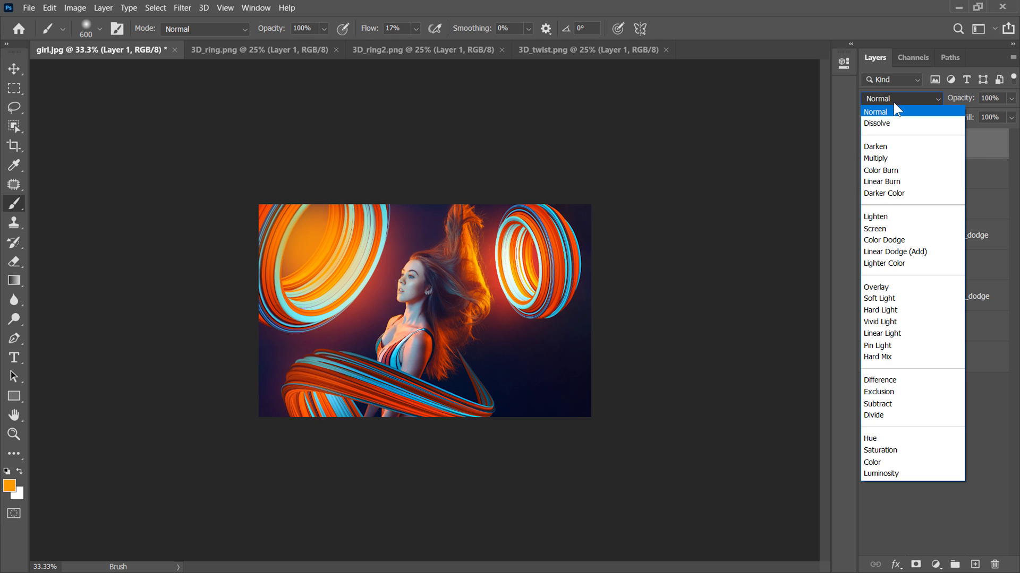
{"action": "left_click", "coordinate": [887, 253]}
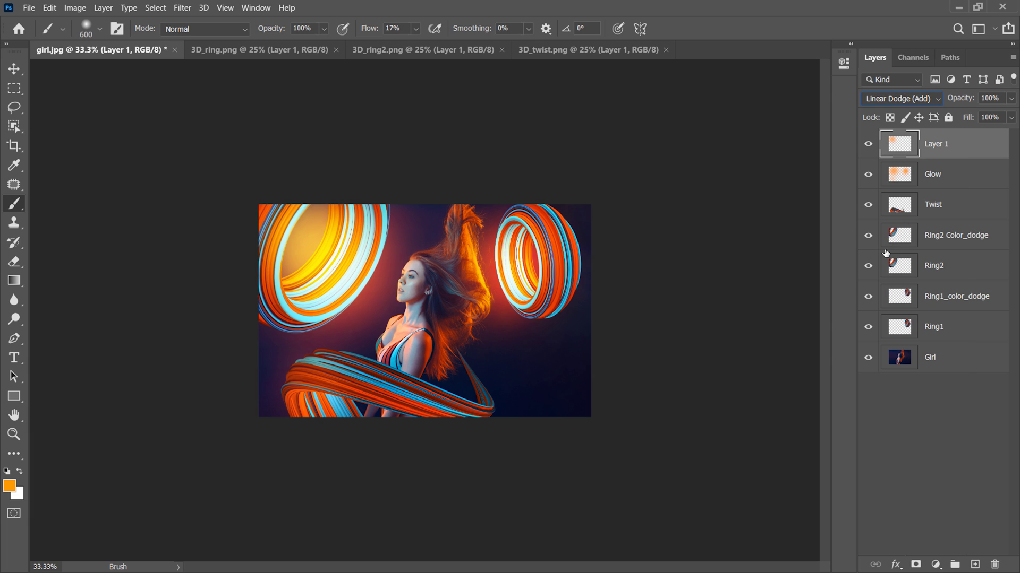
{"action": "left_click_drag", "start_coordinate": [487, 229], "coordinate": [547, 276]}
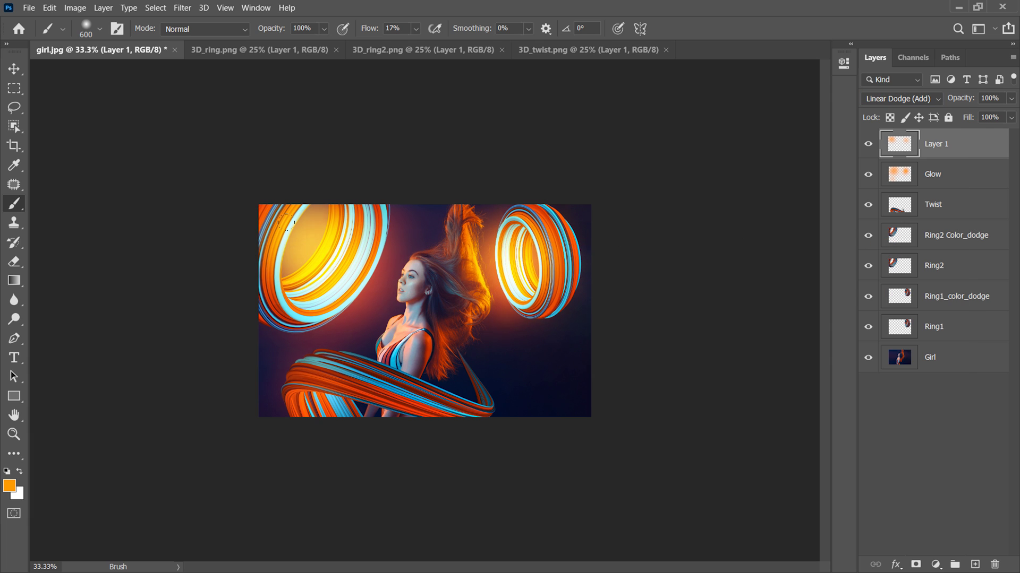
{"action": "left_click_drag", "start_coordinate": [286, 220], "coordinate": [306, 226]}
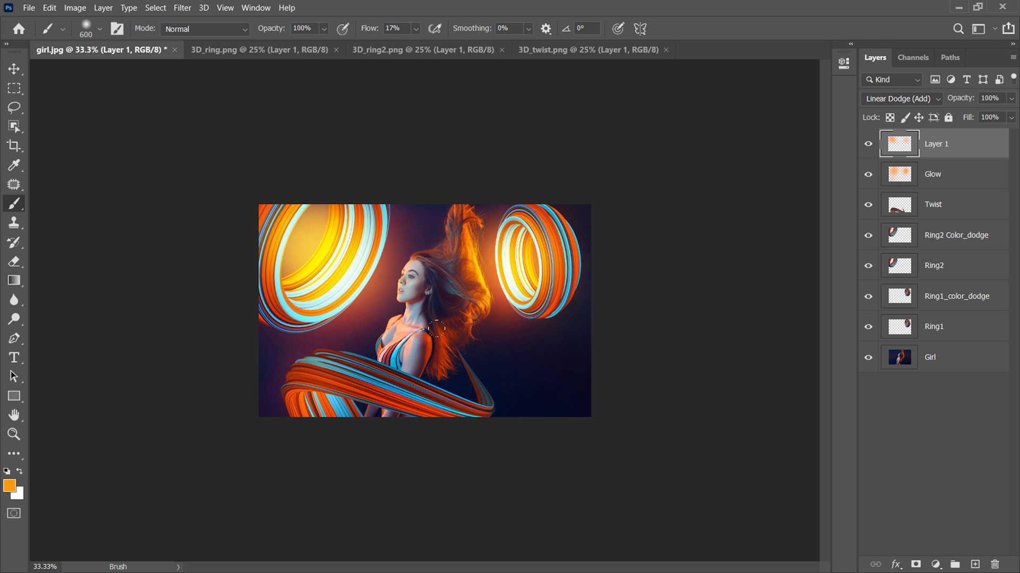
Step: Zoom the canvas to 66.7% and make the Glow layer active
{"action": "left_click", "coordinate": [14, 69]}
{"action": "key", "text": "ctrl+equal"}
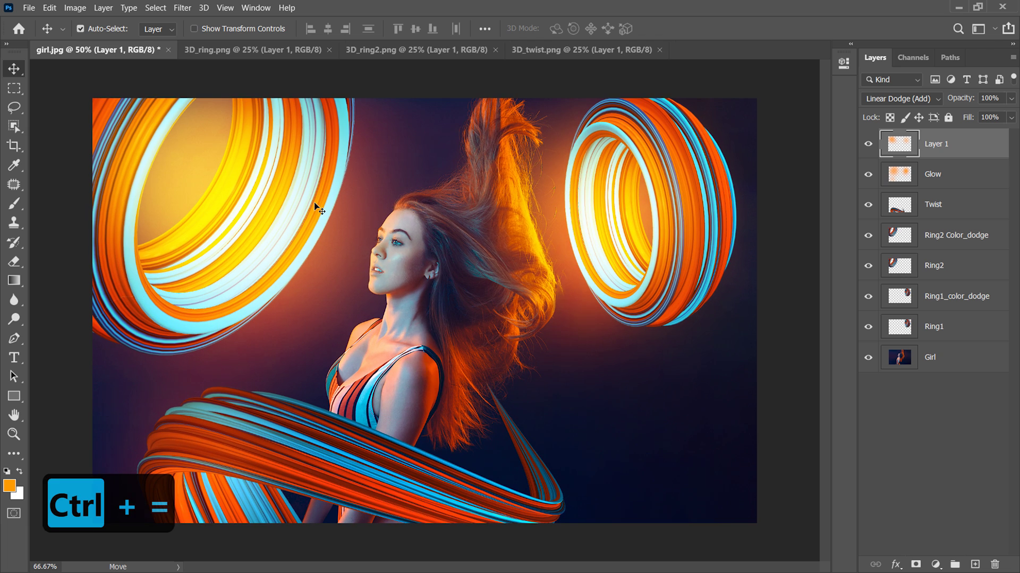
{"action": "key", "text": "alt+bracketleft"}
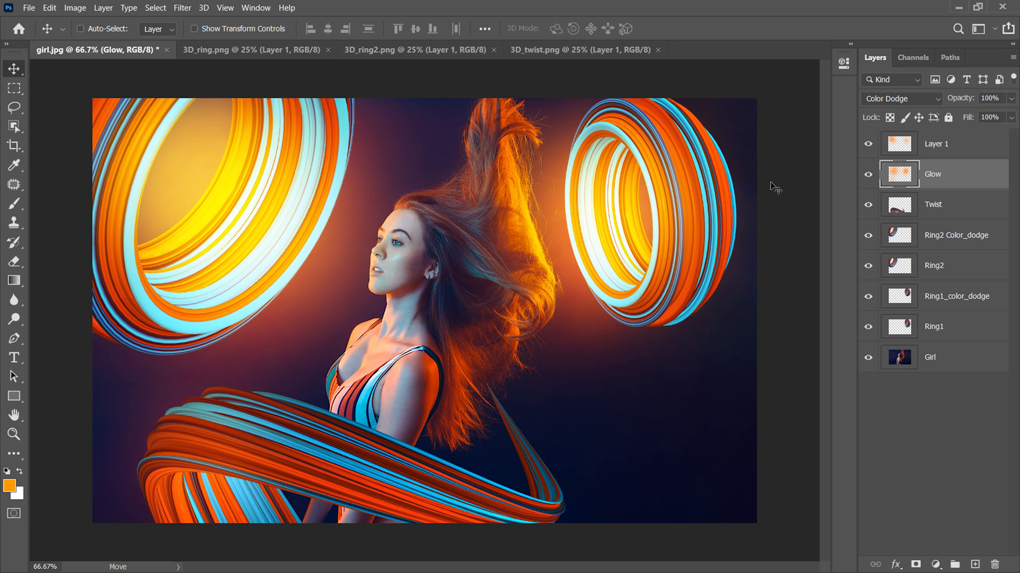
Step: Apply Hue/Saturation to the Glow layer with Hue at about -26
{"action": "left_click", "coordinate": [75, 7]}
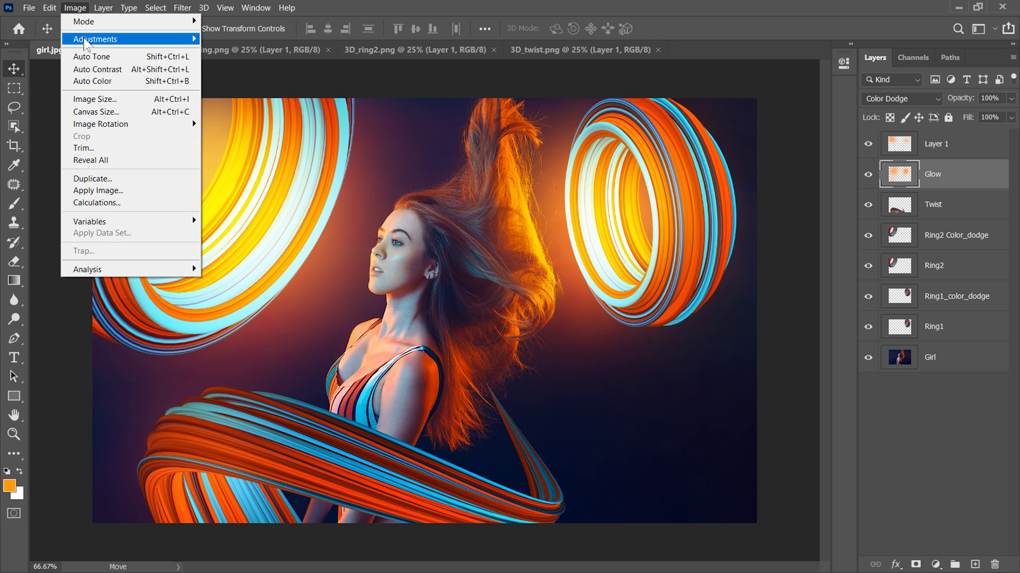
{"action": "mouse_move", "coordinate": [91, 39]}
{"action": "left_click", "coordinate": [254, 106]}
{"action": "left_click_drag", "start_coordinate": [423, 71], "coordinate": [433, 316]}
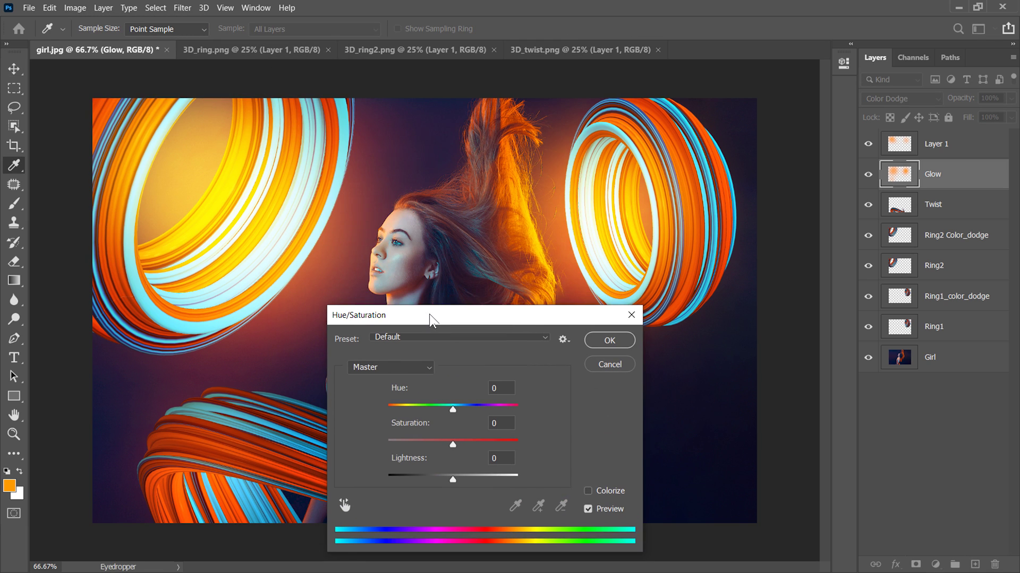
{"action": "mouse_move", "coordinate": [451, 406]}
{"action": "left_mouse_down"}
{"action": "mouse_move", "coordinate": [435, 412]}
{"action": "mouse_move", "coordinate": [449, 404]}
{"action": "mouse_move", "coordinate": [437, 404]}
{"action": "left_mouse_up"}
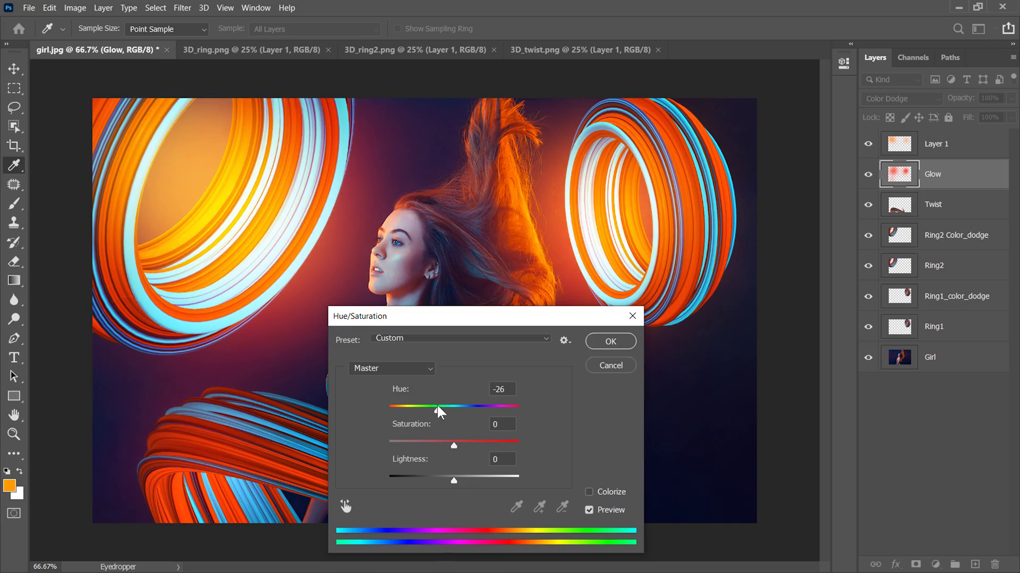
{"action": "left_click", "coordinate": [517, 393]}
{"action": "key", "text": "Return"}
{"action": "key", "text": "v"}
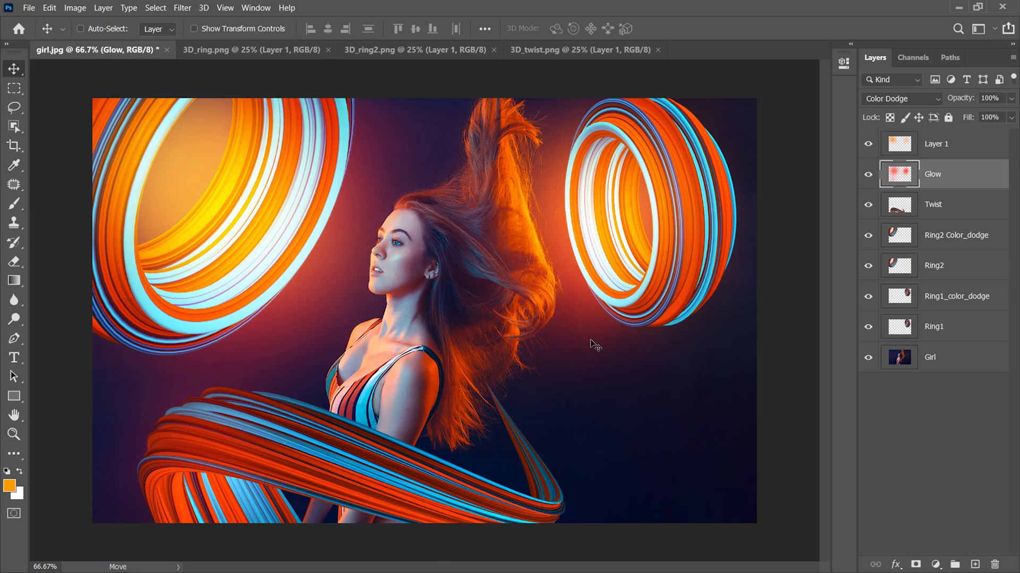